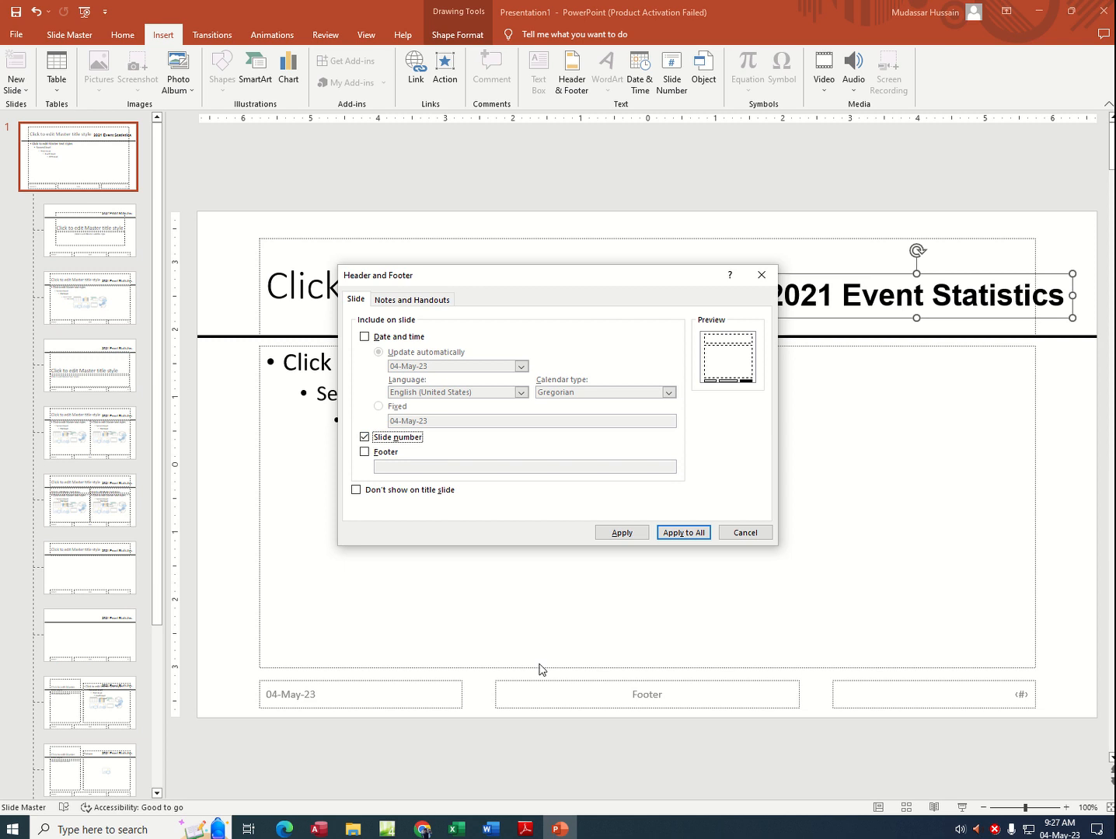
Step: Check the footer requirement in the exam PDF and add a footer with the candidate's name, centre number and candidate number to all slides
left_click(525, 828)
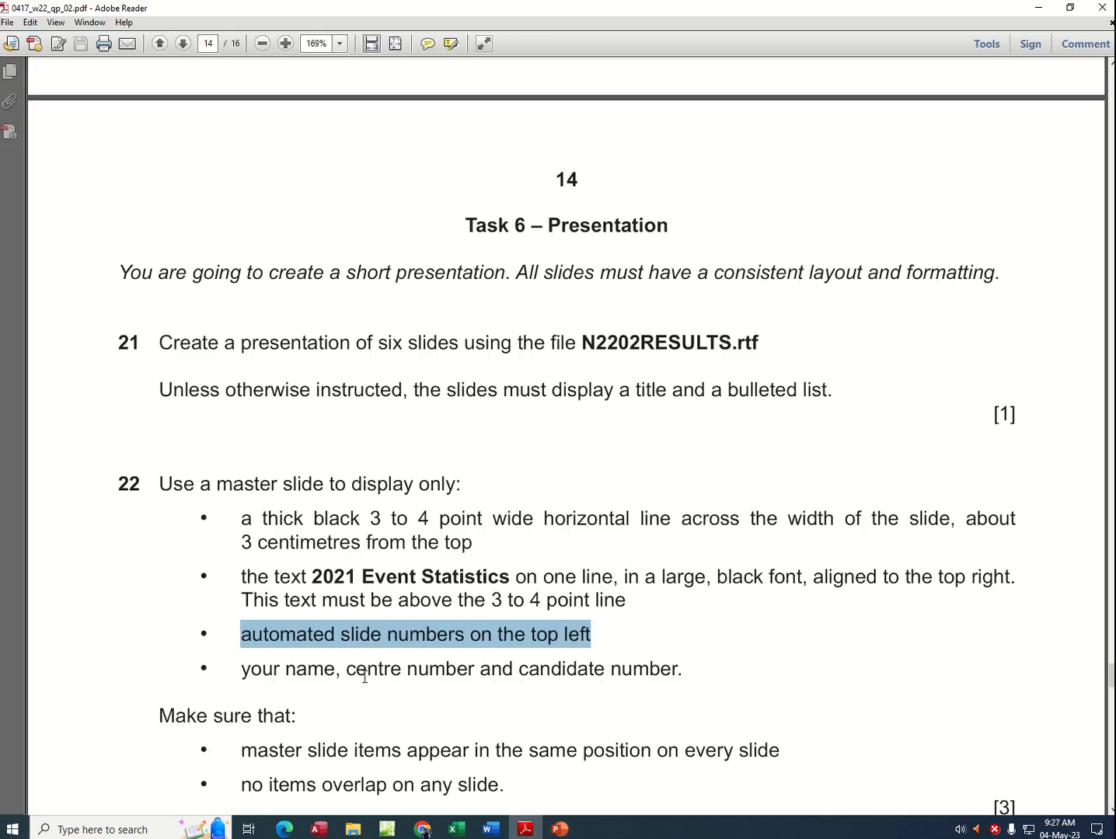
left_click_drag(303, 675, 637, 683)
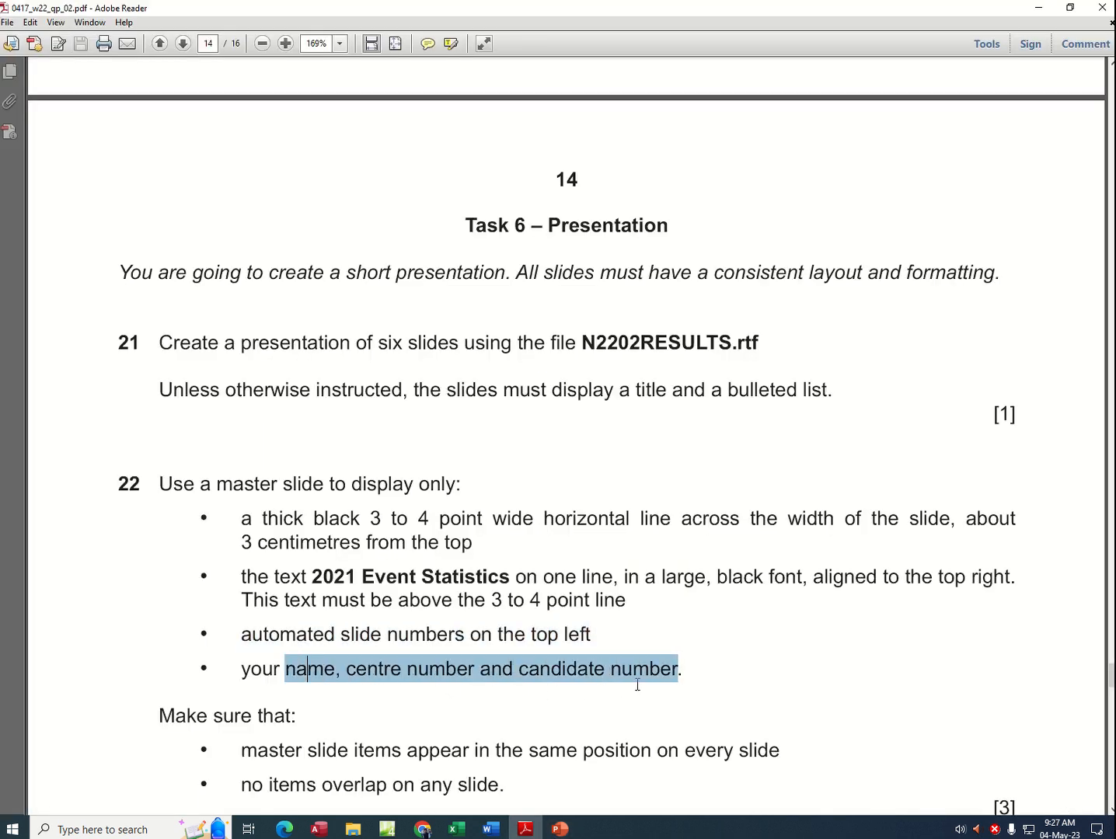
left_click(560, 828)
left_click(365, 451)
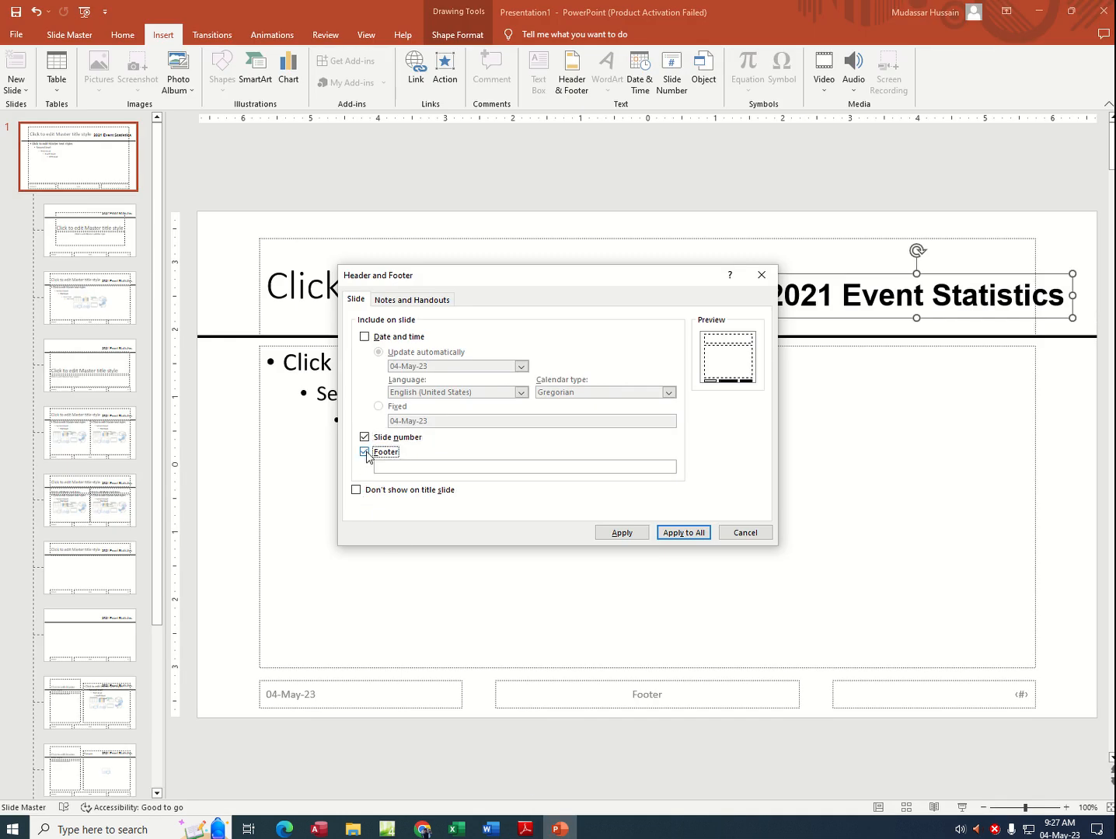
left_click(399, 469)
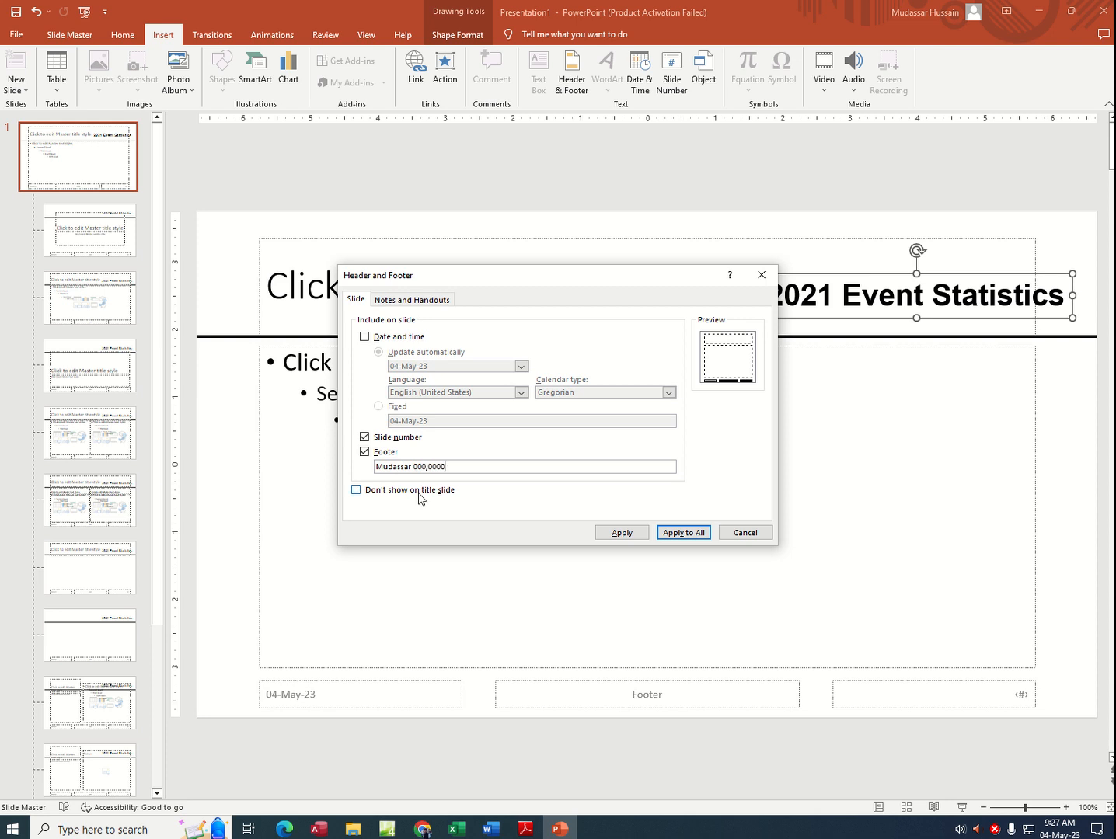
left_click(684, 533)
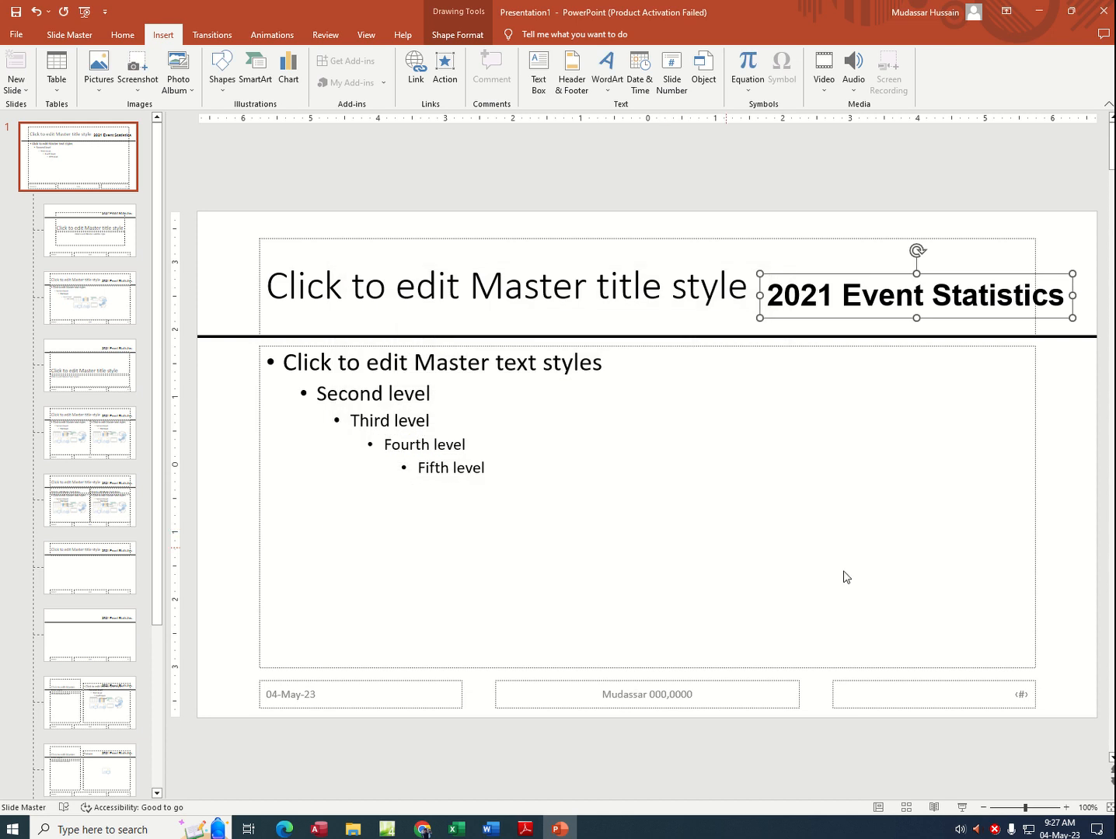
Step: Delete the date placeholder from the slide master and place a narrowed slide number placeholder in the slide's top-left corner
left_click(436, 682)
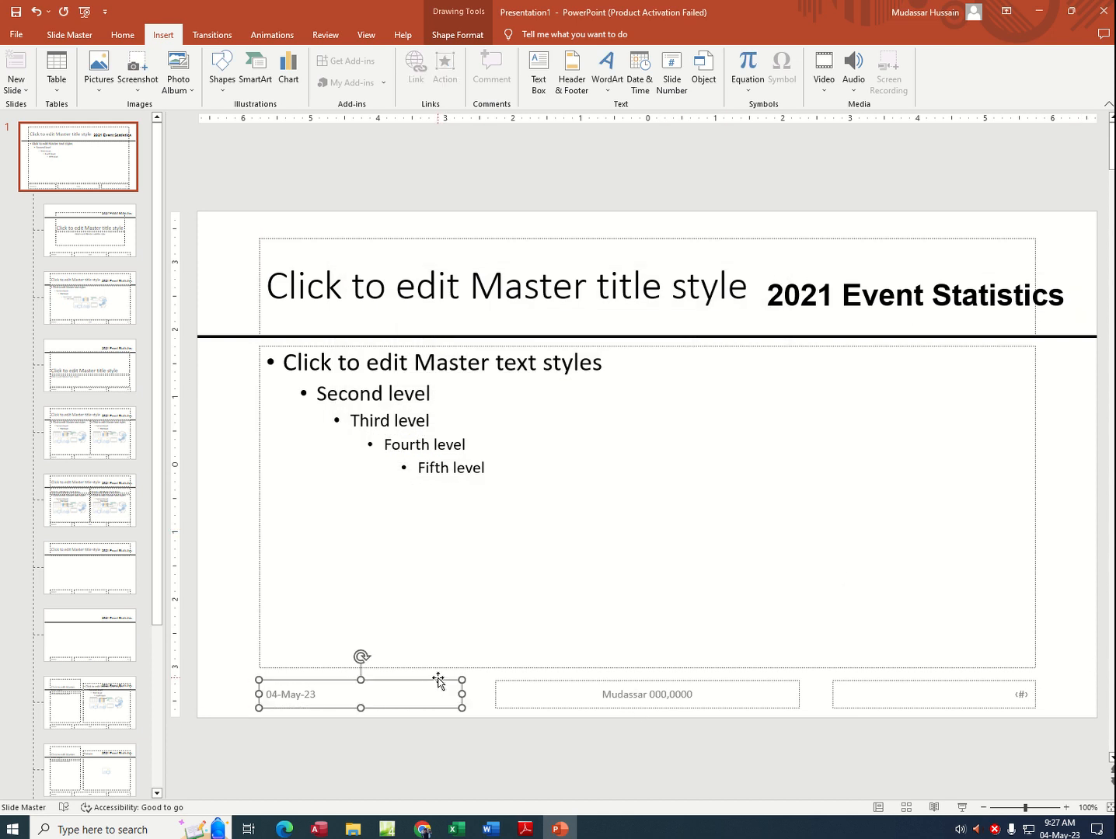
key("Delete")
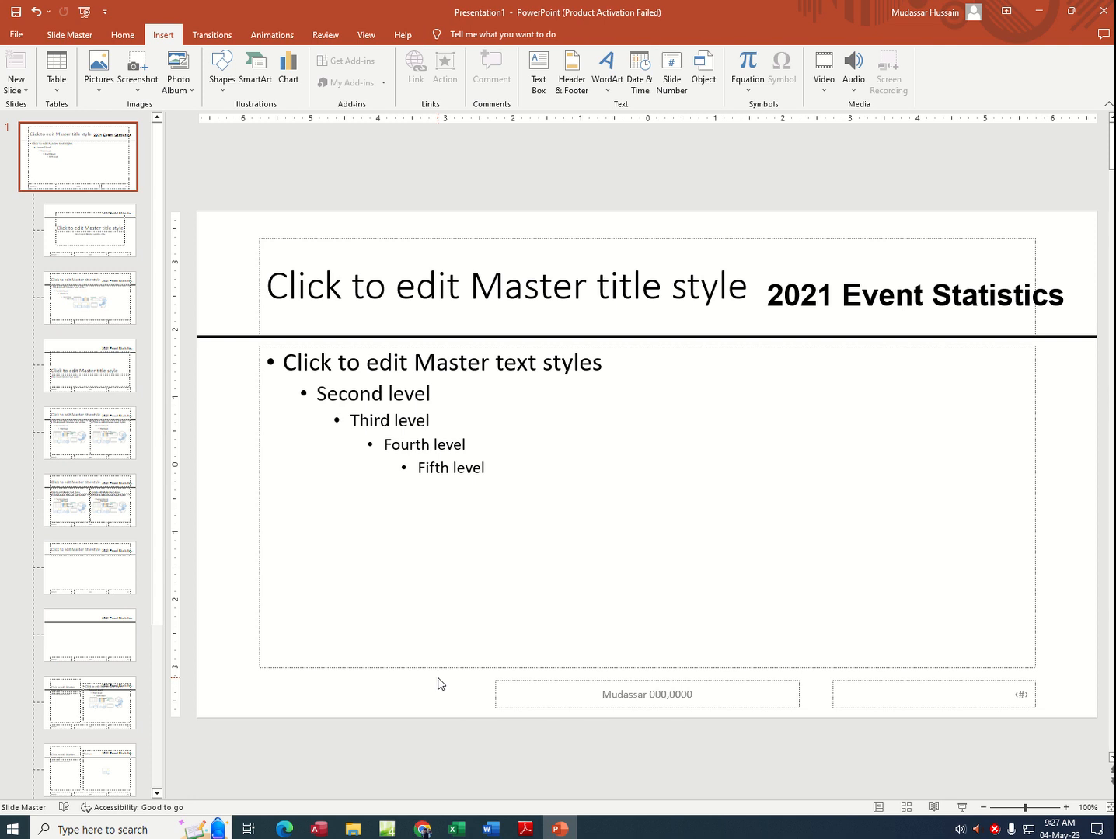
left_click_drag(908, 683, 268, 228)
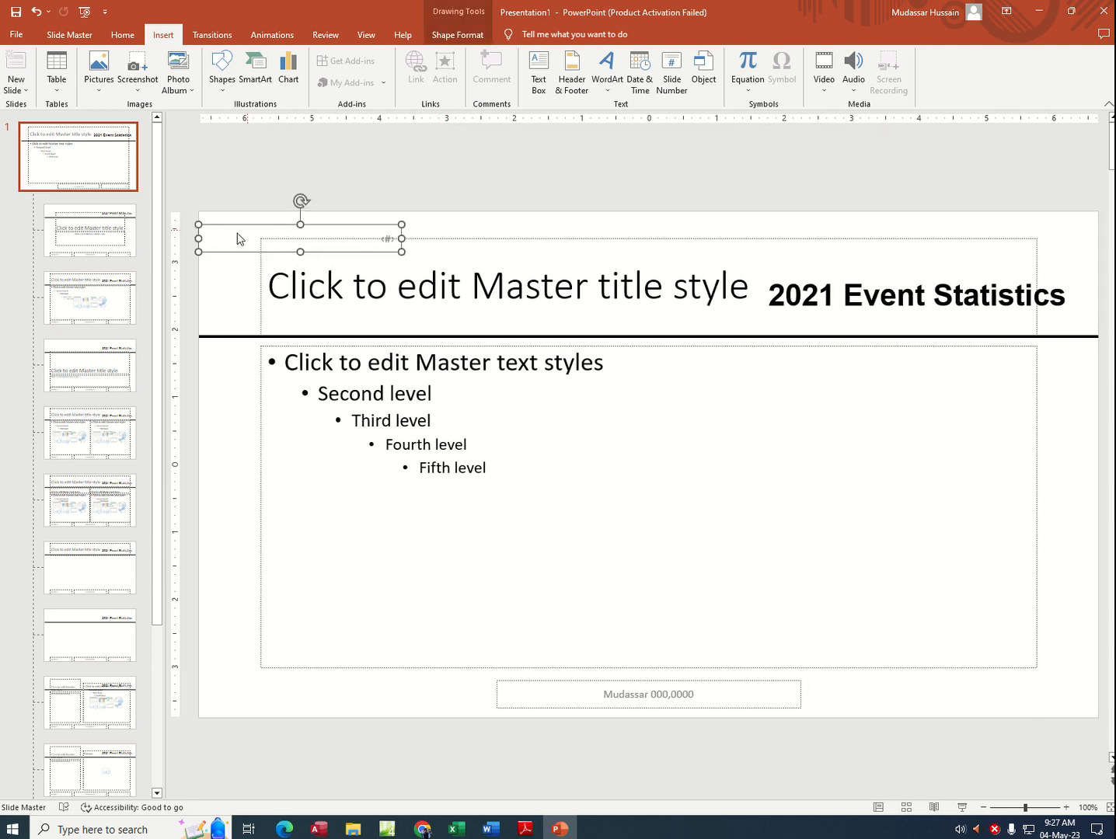
left_click_drag(194, 240, 215, 224)
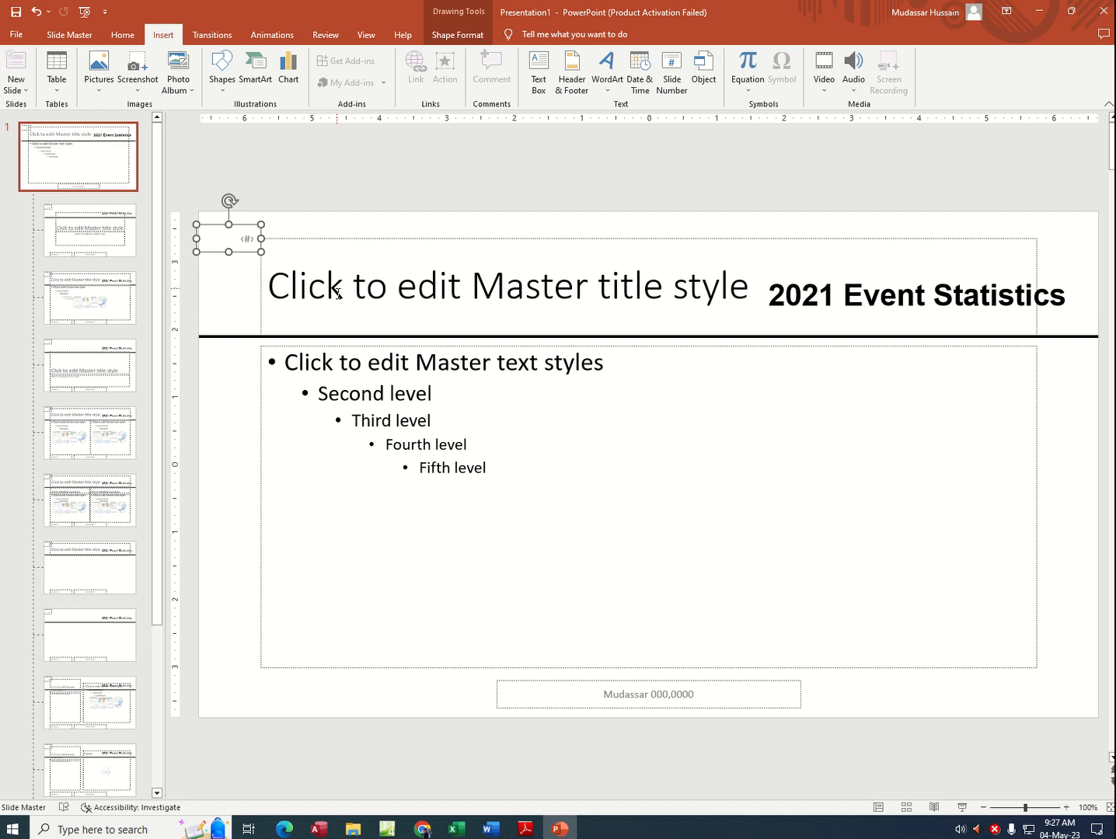
Step: Return from the slide master to Normal view and check the master items on all six slides
left_click(367, 37)
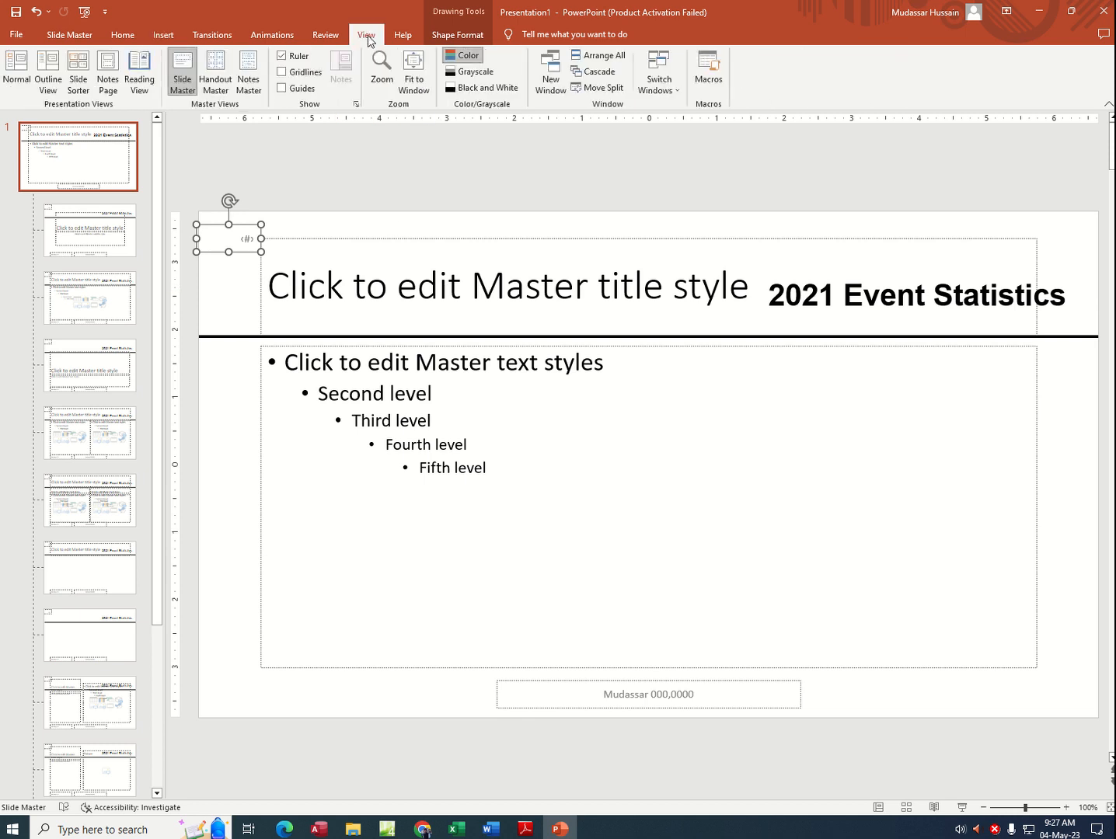
left_click(6, 73)
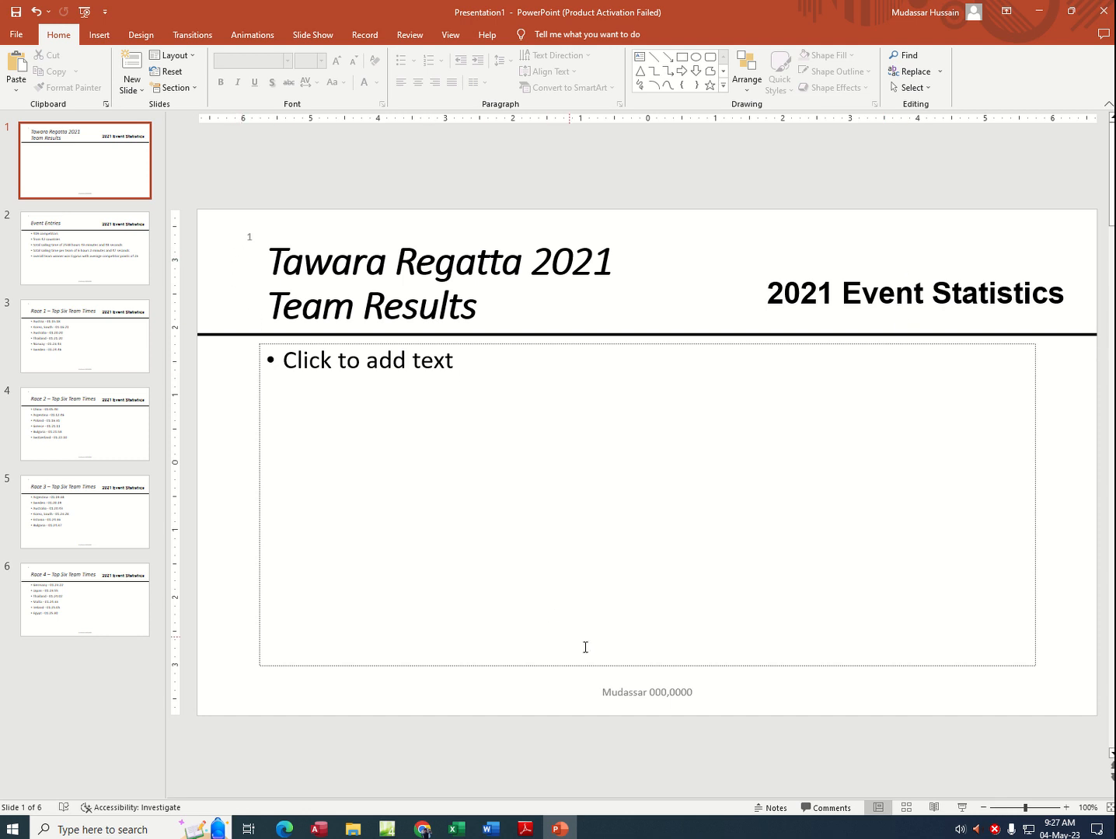
scroll(287, 322, "down", 5)
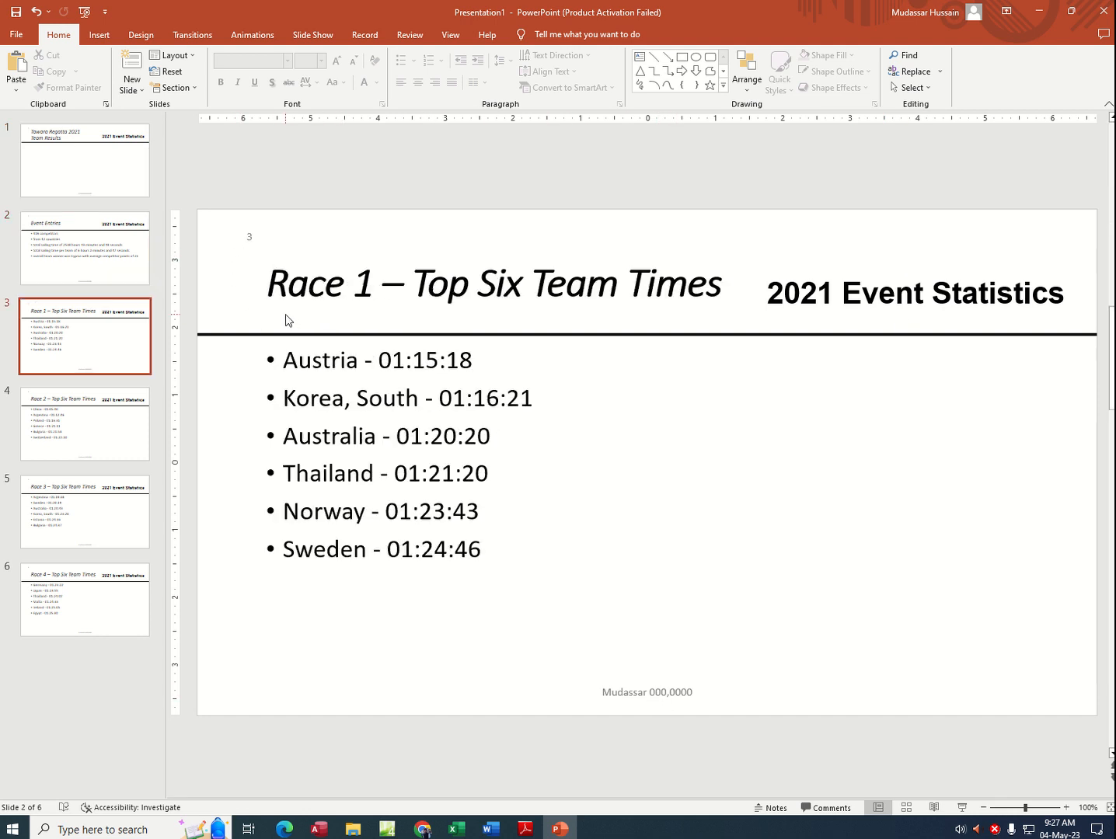
Step: Switch to the exam PDF and read the remaining task 22 conditions and the task 23 instructions for the N2202OUTCOMES.csv bar chart
left_click(525, 829)
scroll(454, 606, "down", 2)
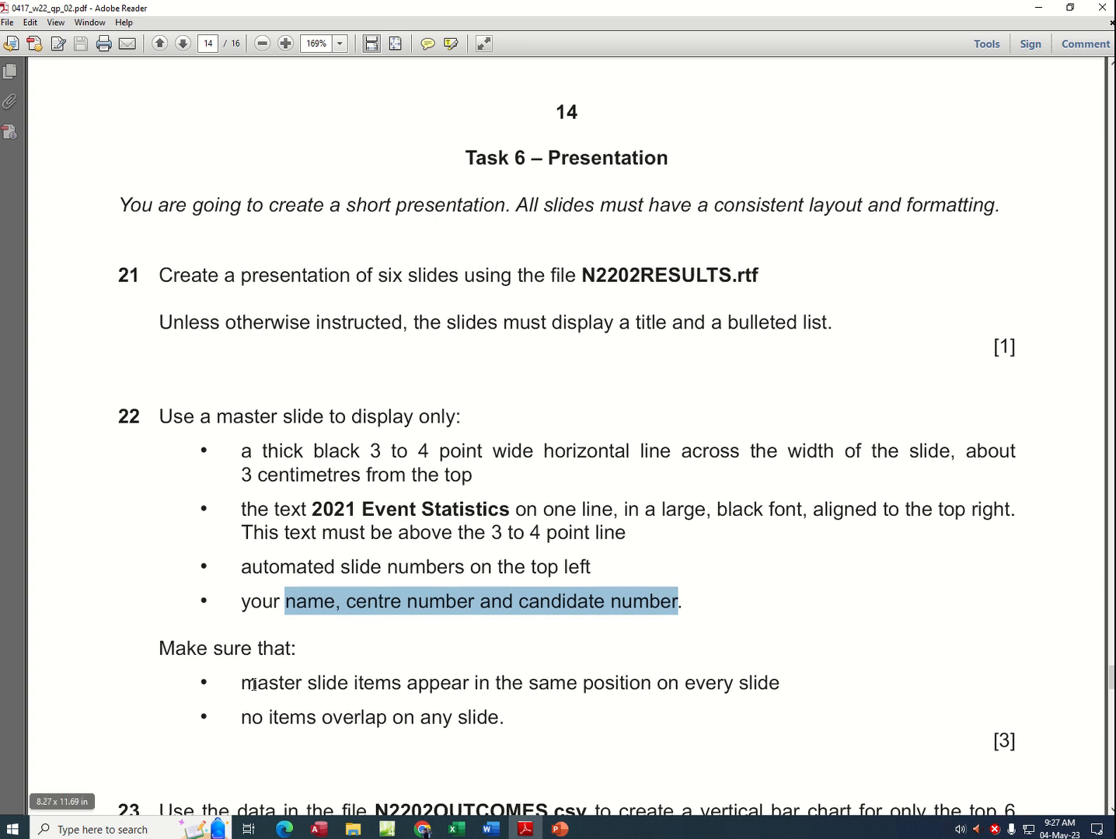
left_click_drag(254, 684, 732, 693)
left_click_drag(264, 719, 504, 718)
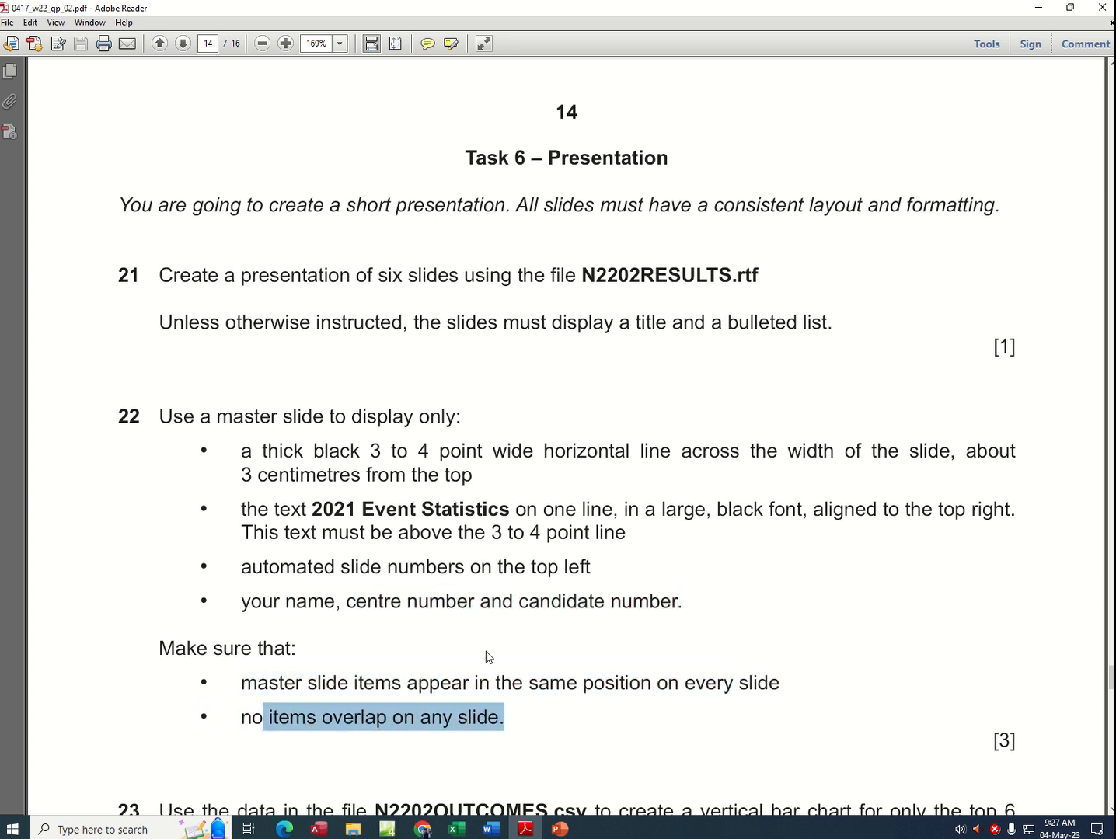
scroll(512, 646, "down", 4)
scroll(349, 579, "down", 6)
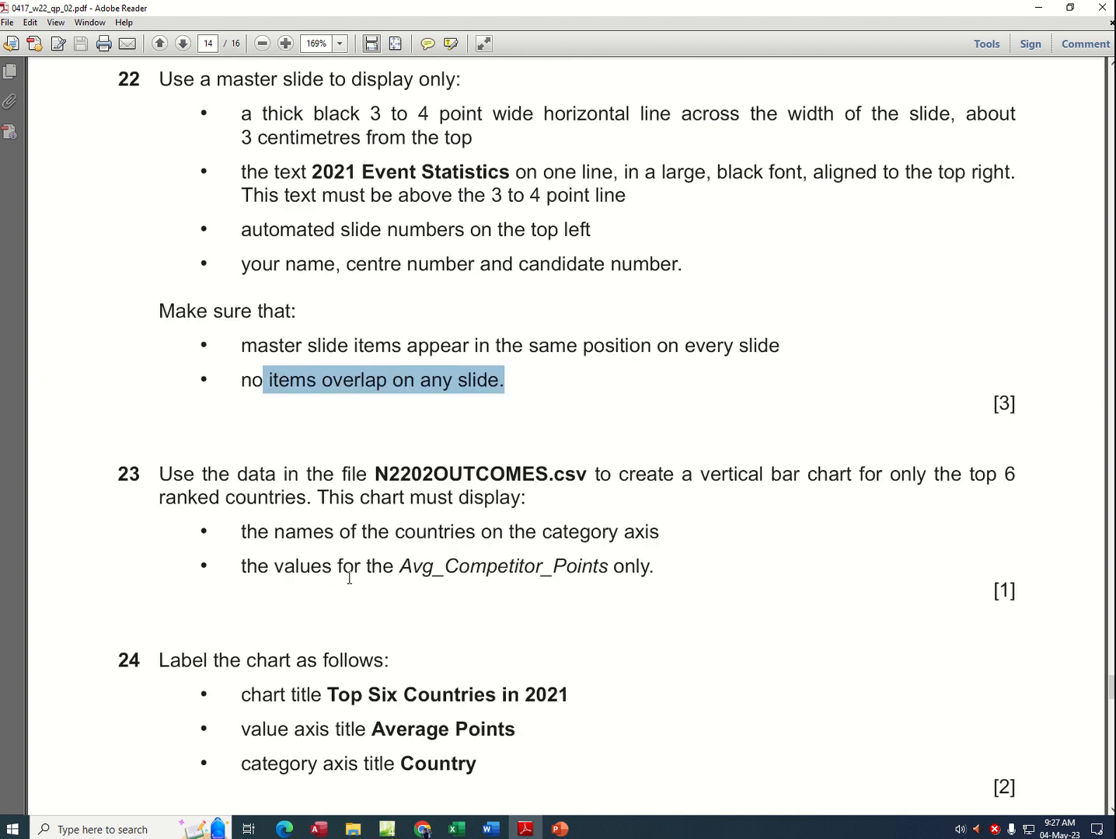
scroll(326, 521, "down", 2)
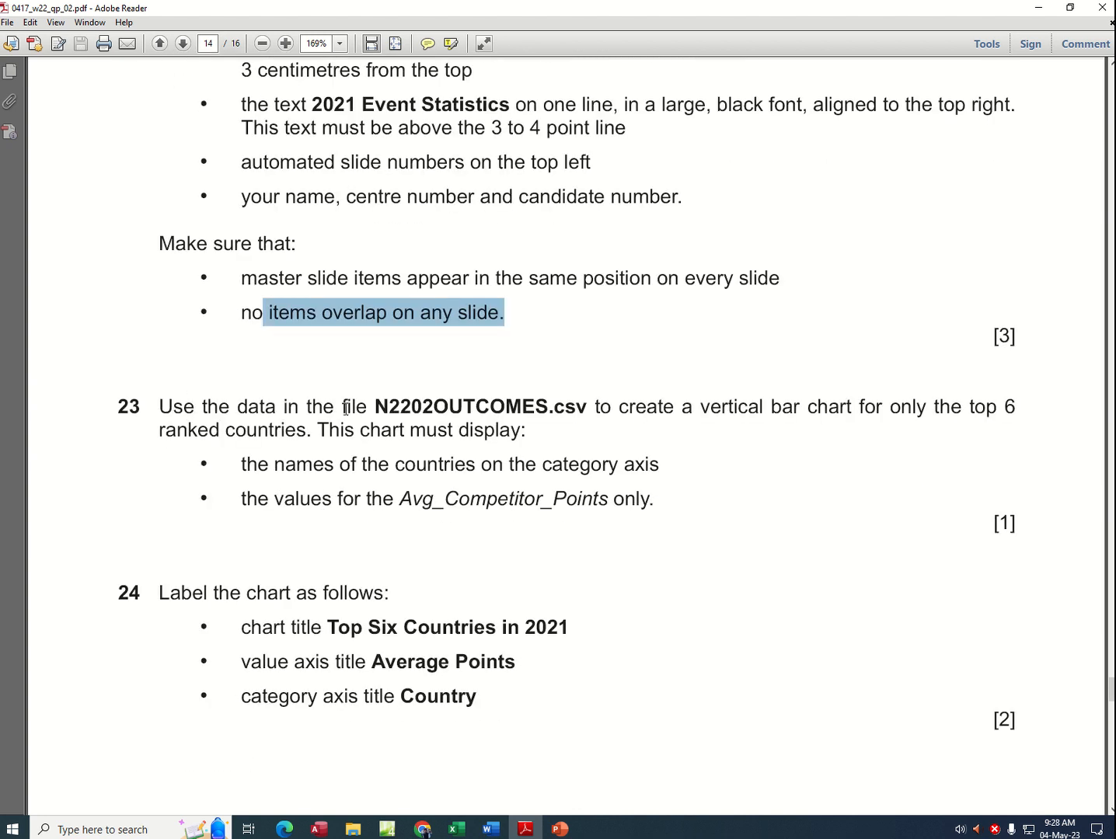
left_click_drag(375, 406, 590, 417)
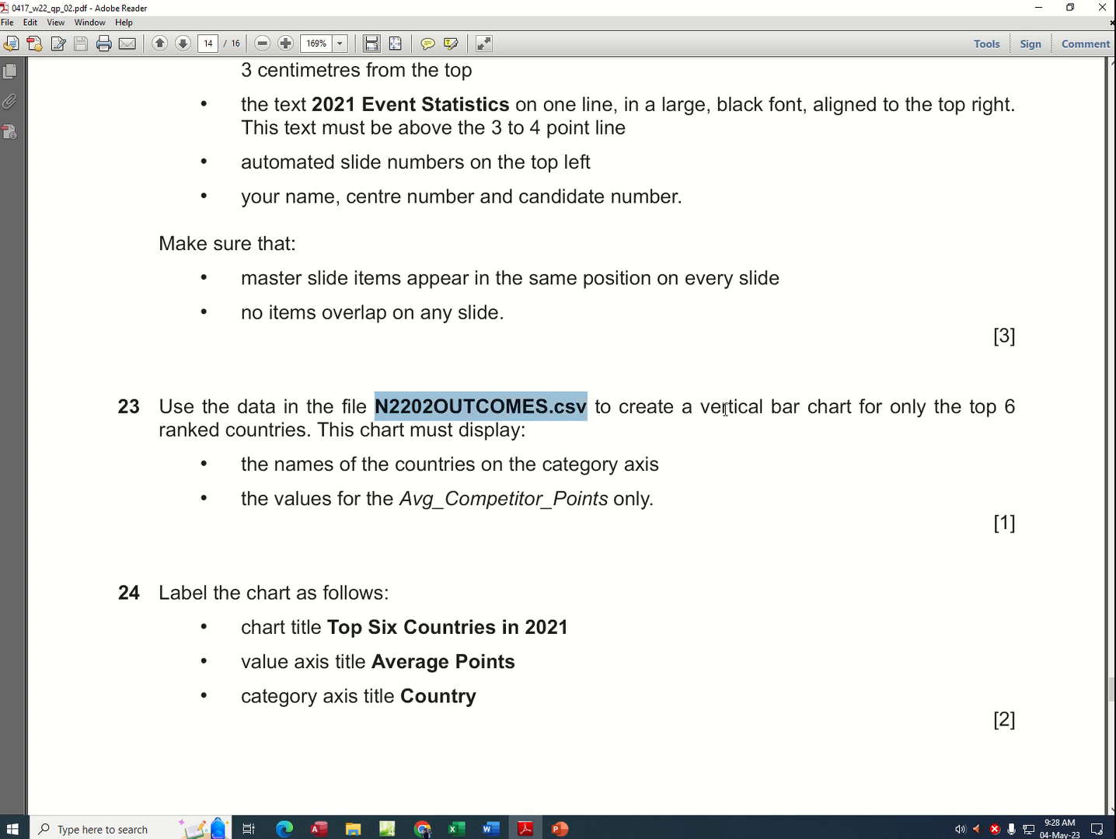
left_click_drag(700, 407, 866, 411)
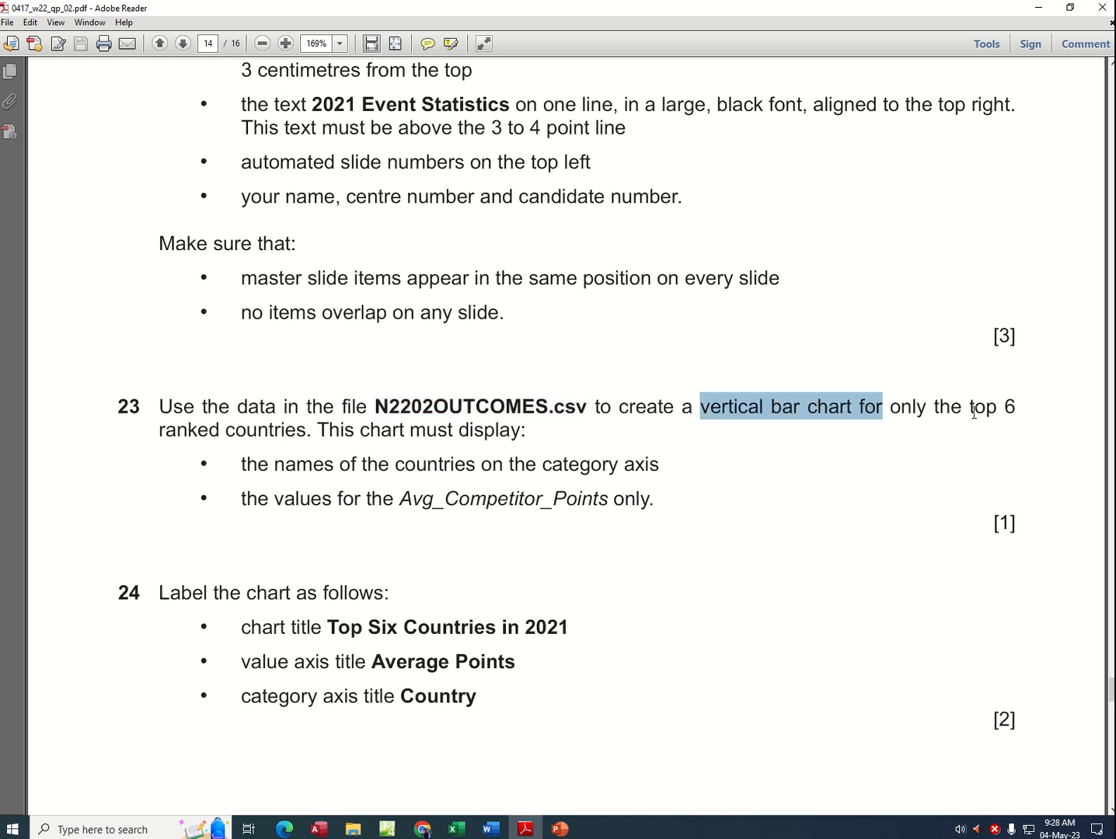
left_click_drag(972, 411, 1024, 414)
left_click_drag(246, 431, 324, 426)
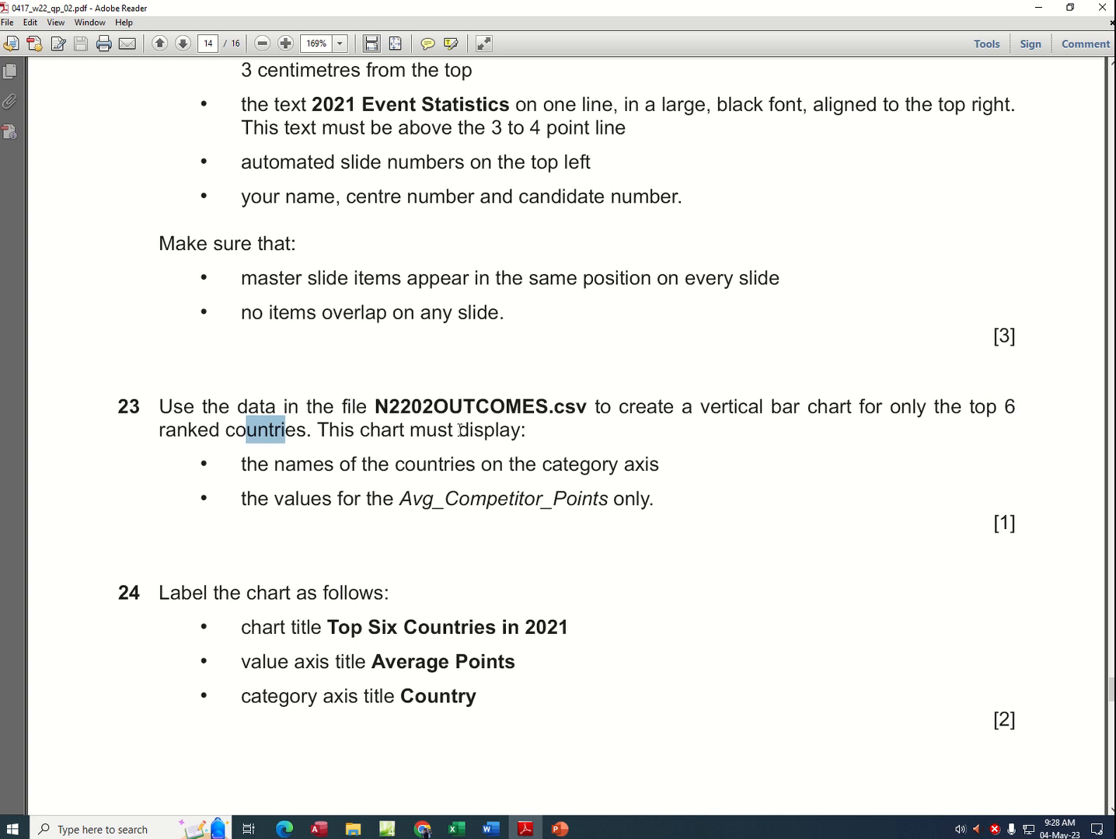
left_click_drag(398, 410, 537, 410)
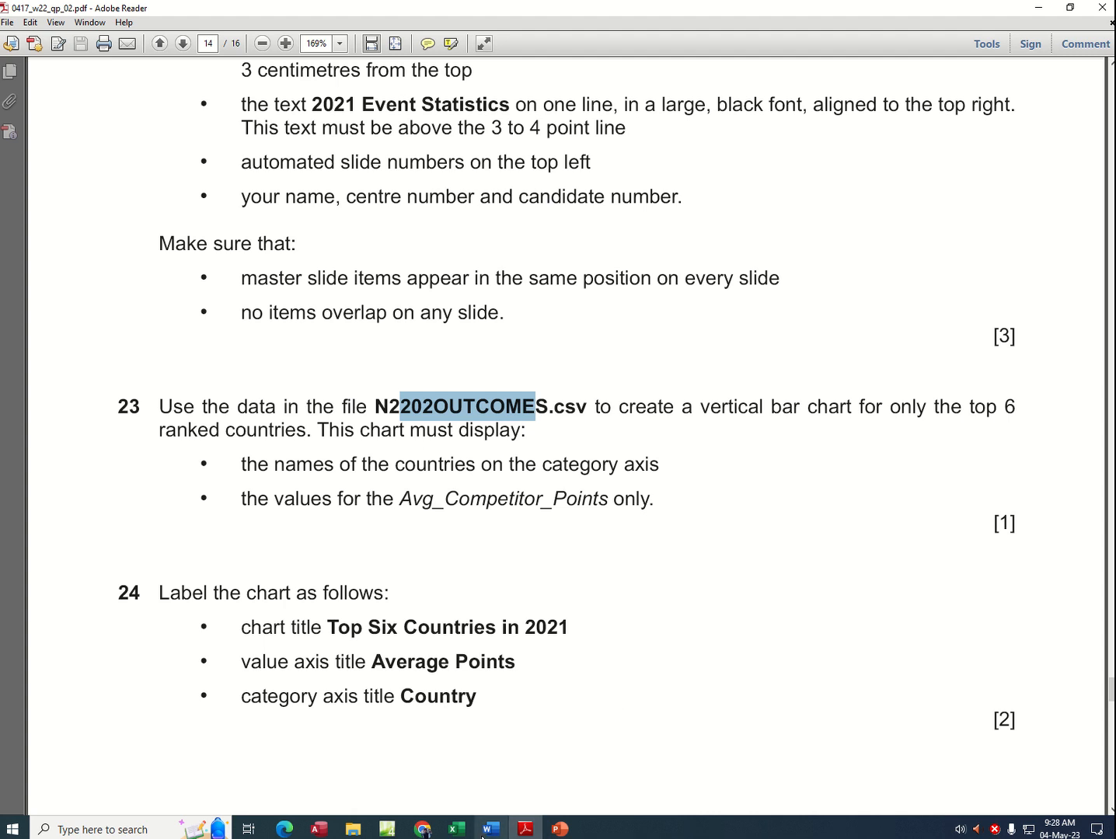
Step: Open N2202OUTCOMES.csv from the desktop's Video > Oct Nov 2022 p22 > 11_0417_02 folder in Excel and dismiss the activation wizard
left_click(1040, 7)
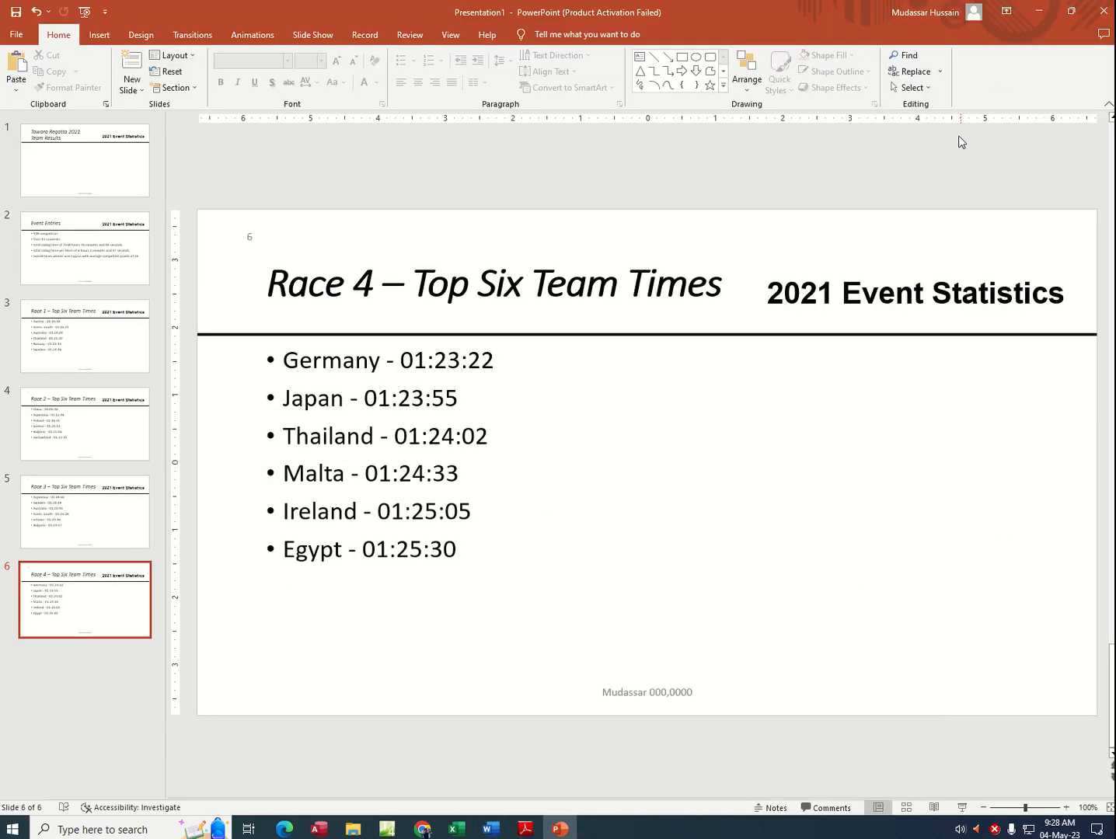
left_click(1040, 10)
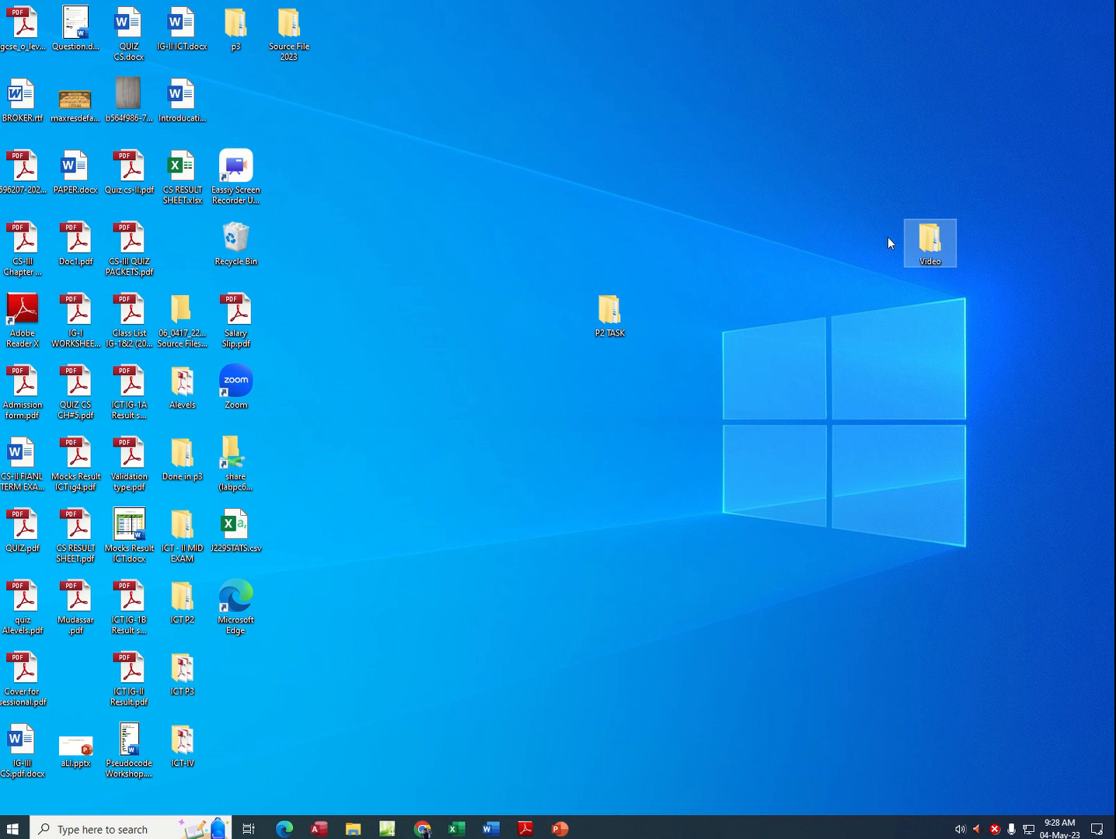
double_click(930, 240)
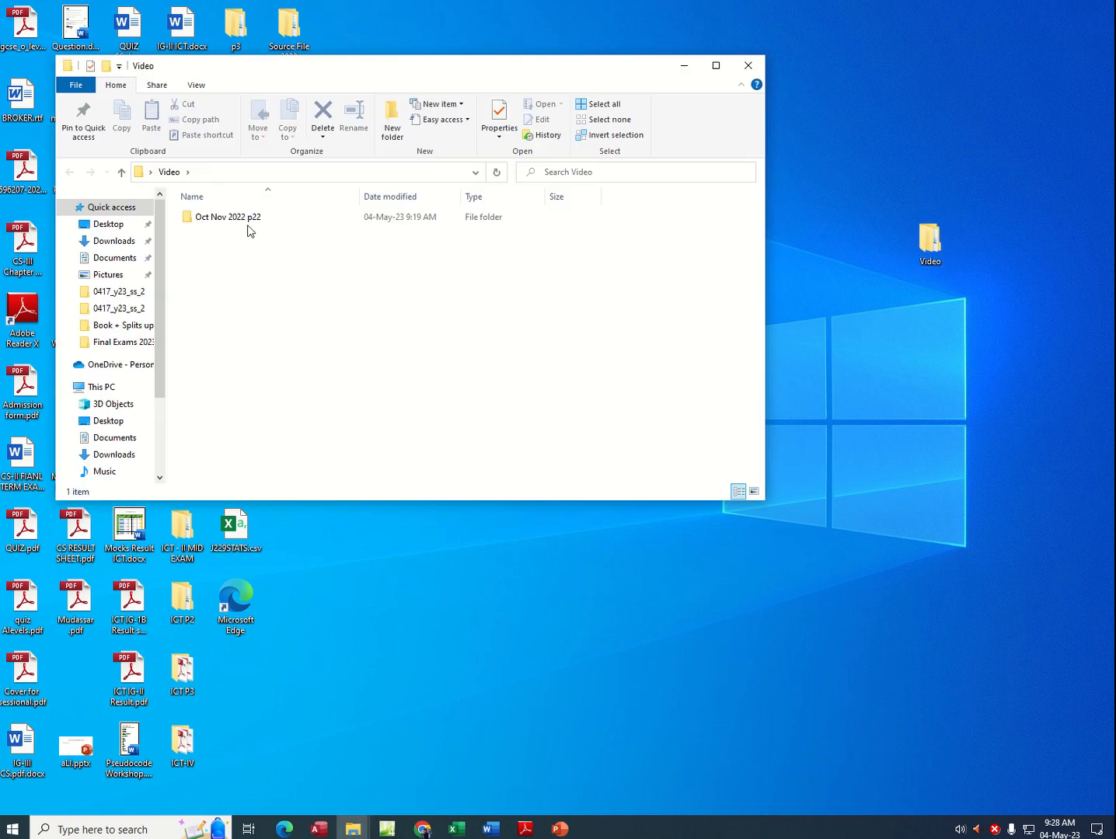
double_click(236, 220)
double_click(237, 217)
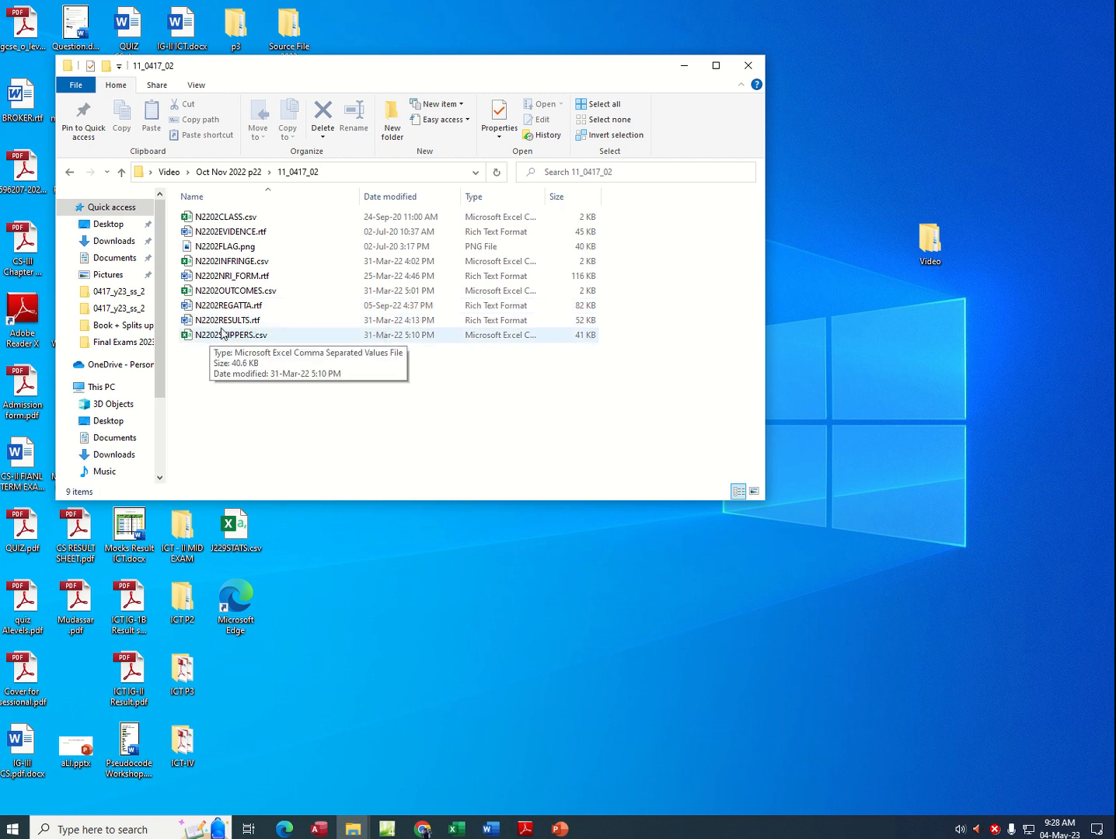
left_click(233, 293)
double_click(233, 293)
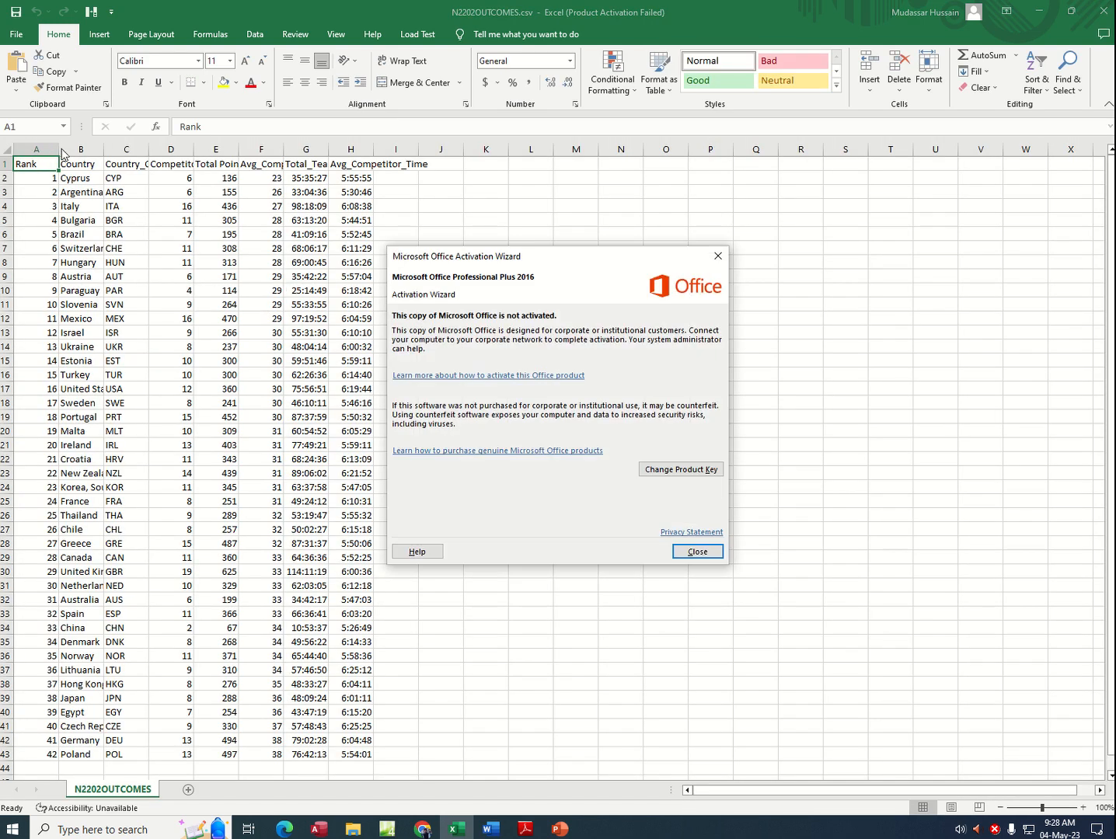
left_click(697, 552)
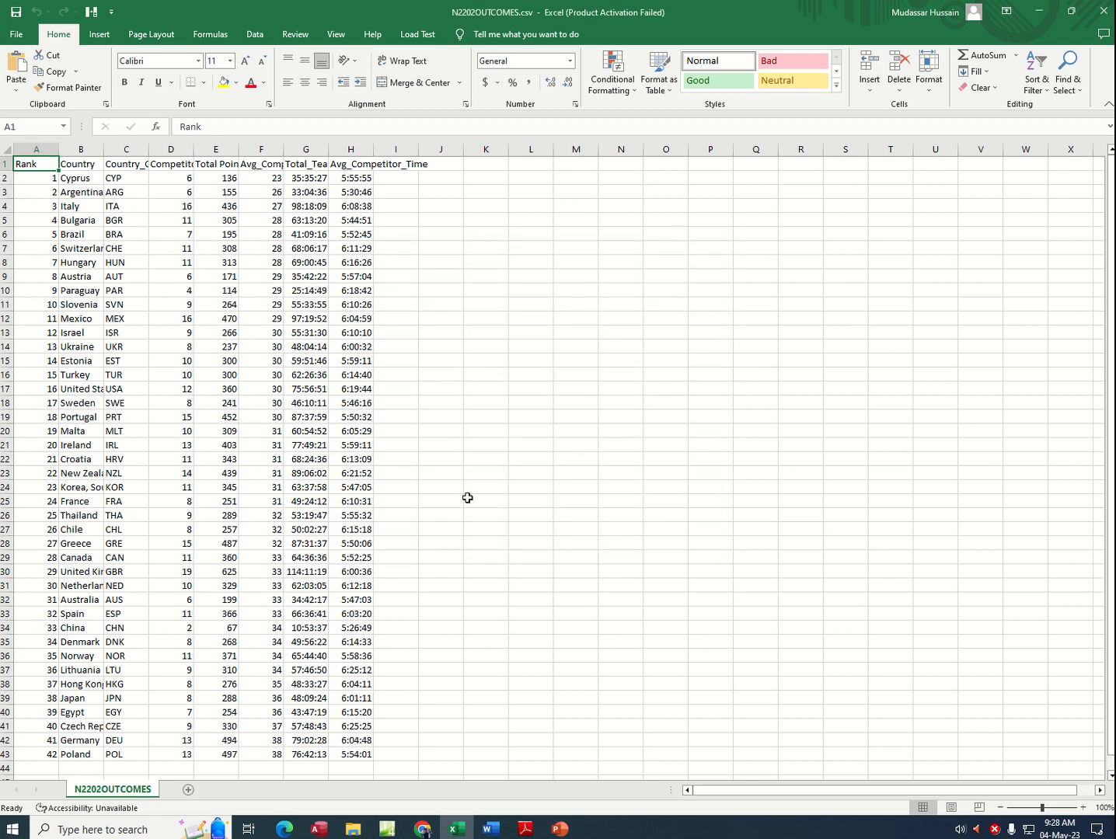
Step: Recheck task 23 in the exam PDF and autofit columns C through H of the N2202OUTCOMES worksheet
left_click(525, 832)
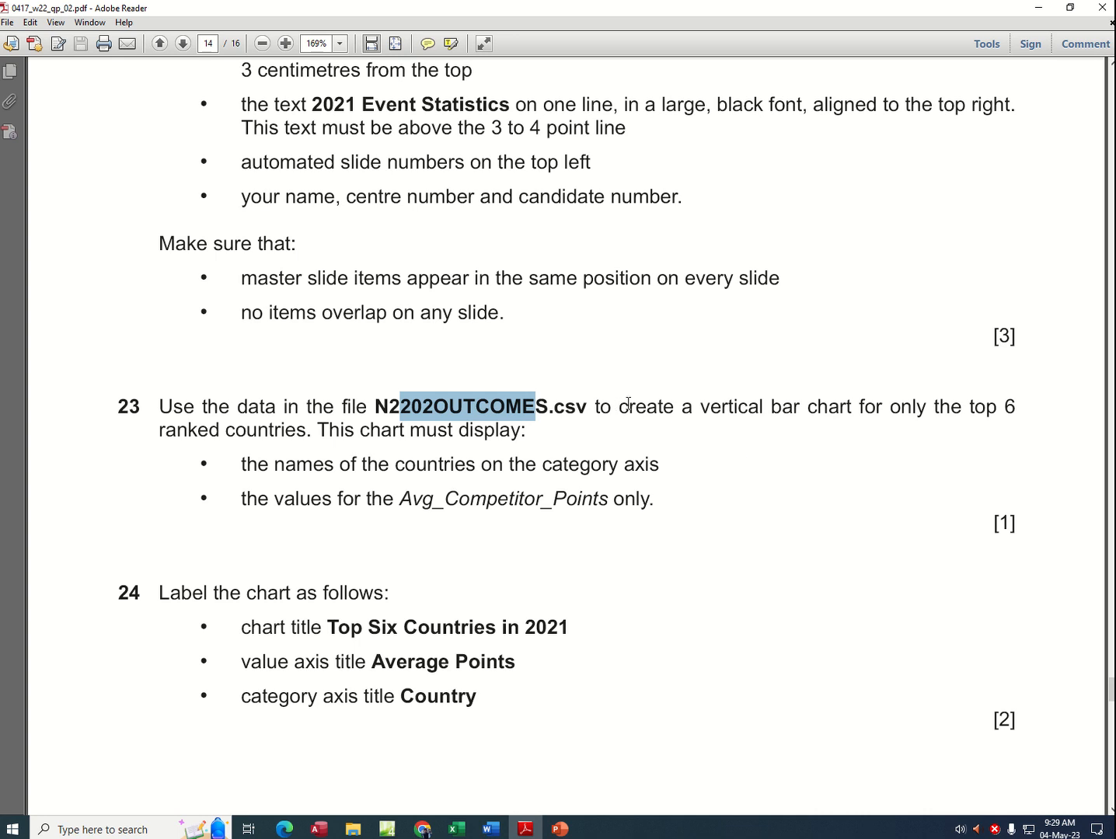
left_click_drag(618, 406, 996, 408)
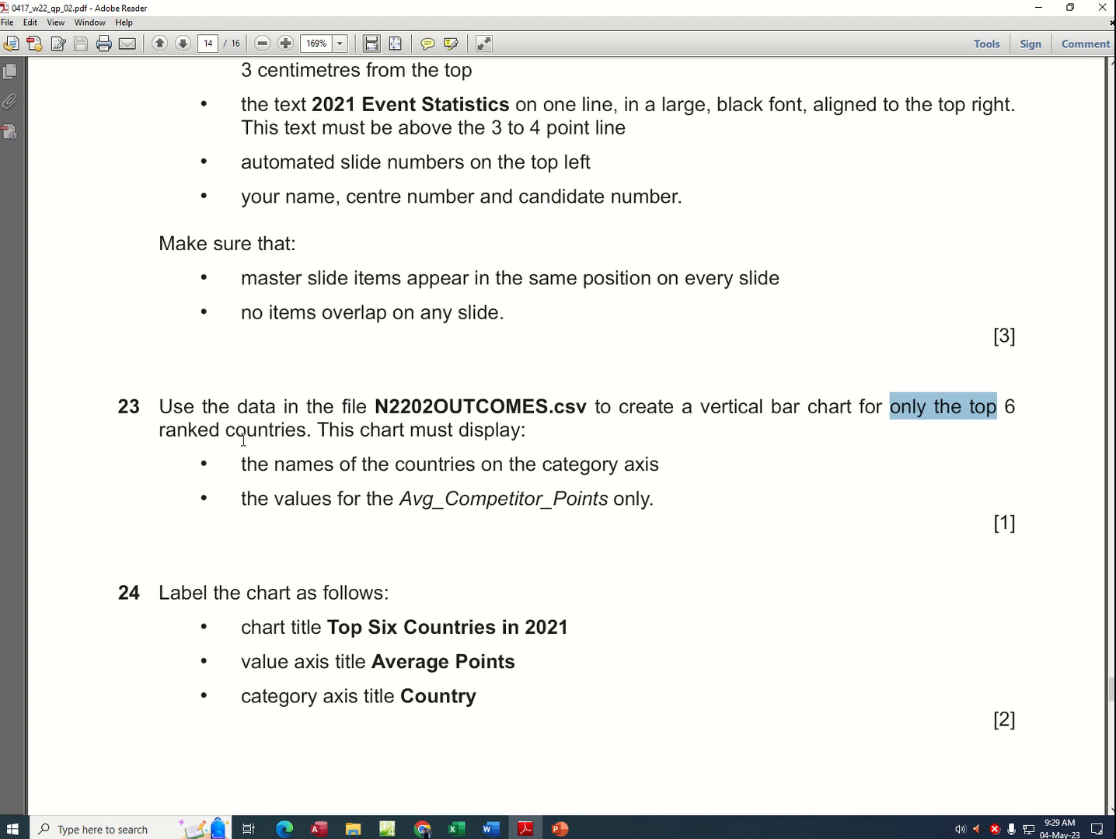
left_click(456, 829)
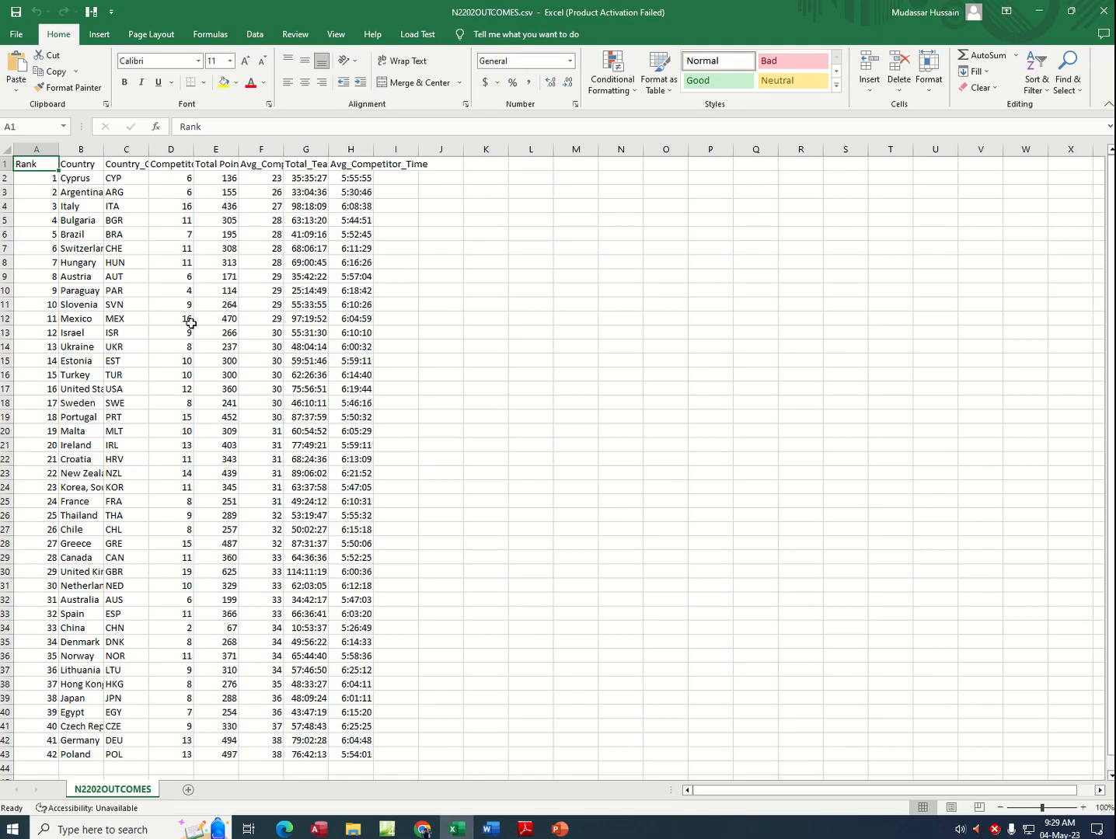
double_click(283, 147)
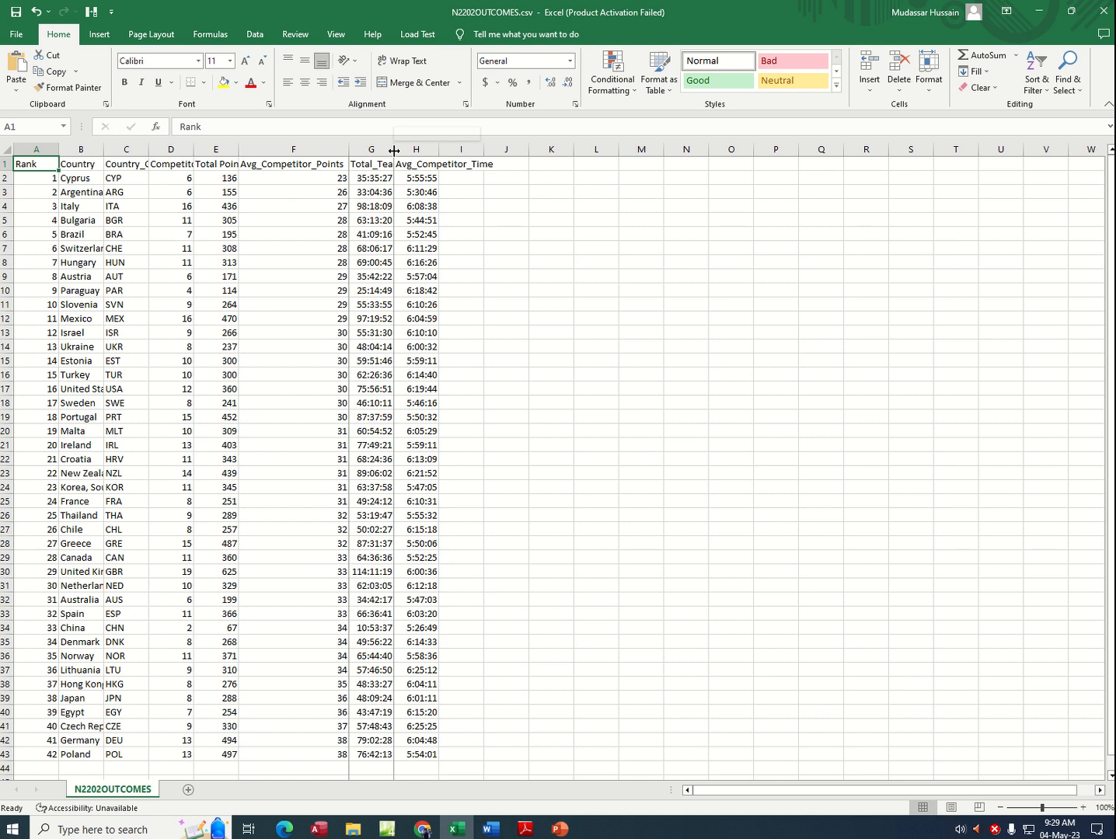
double_click(394, 147)
left_click(473, 148)
double_click(473, 149)
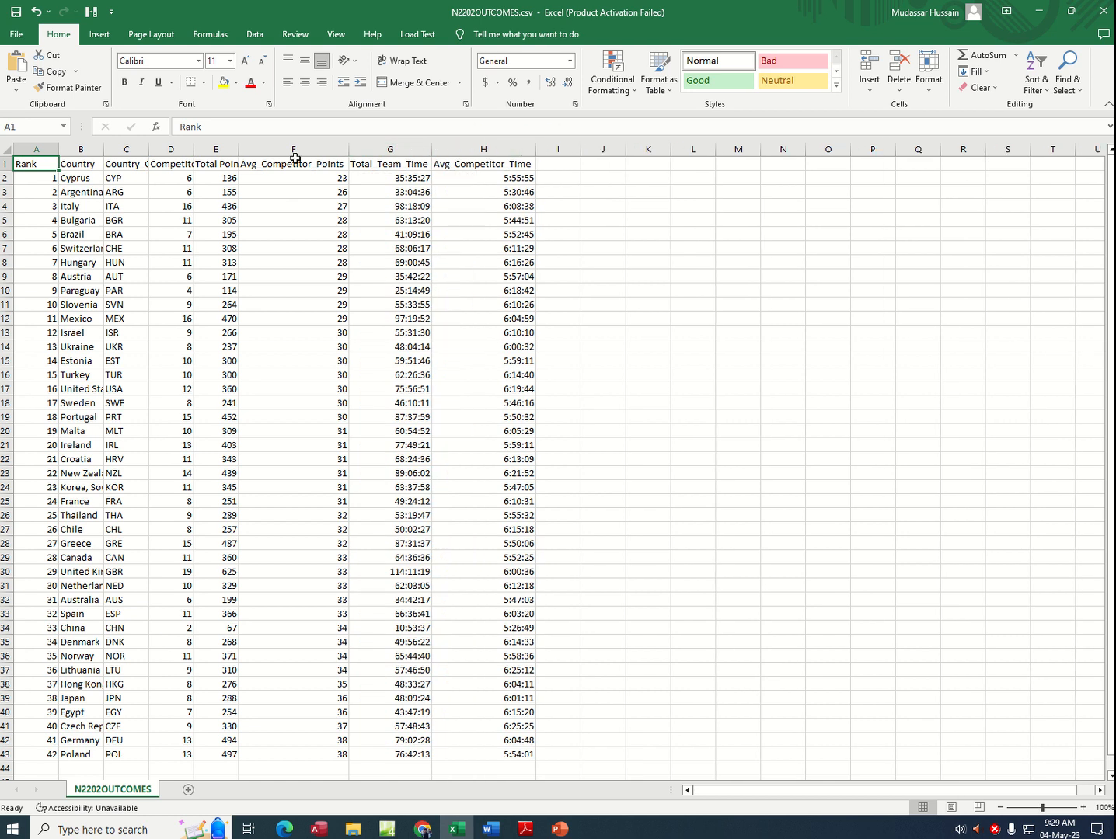
double_click(238, 149)
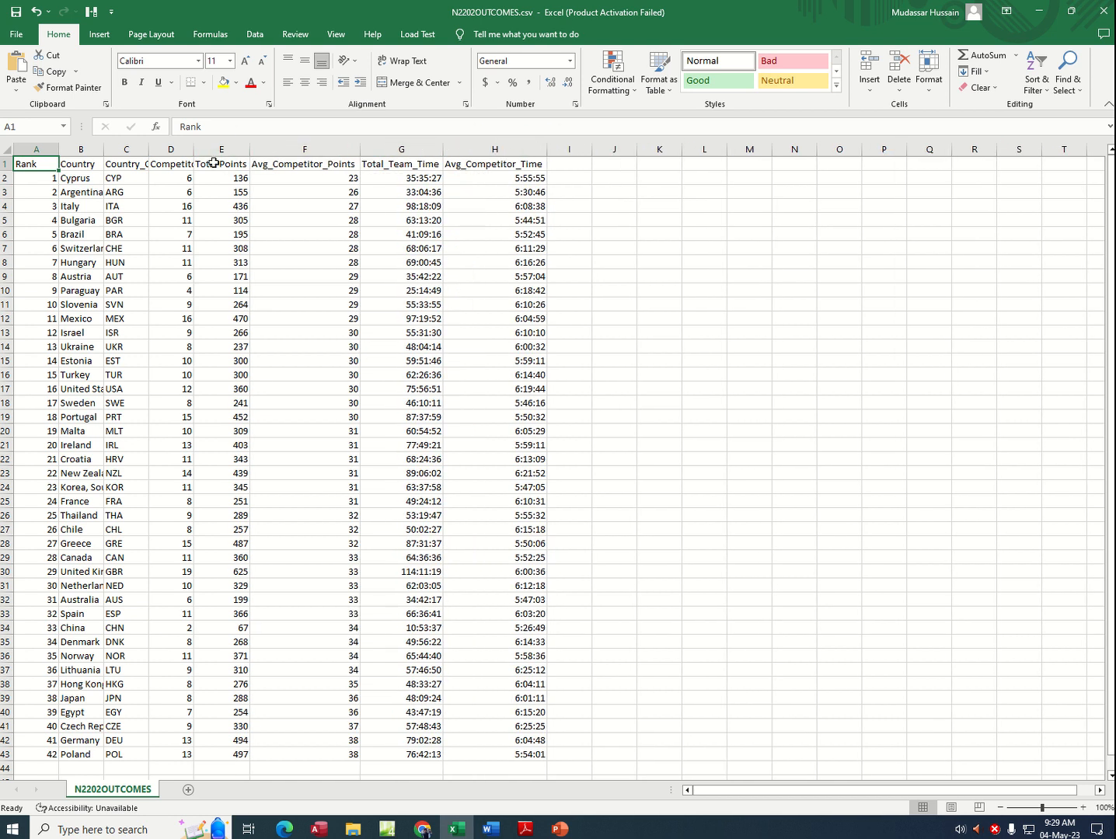
double_click(194, 147)
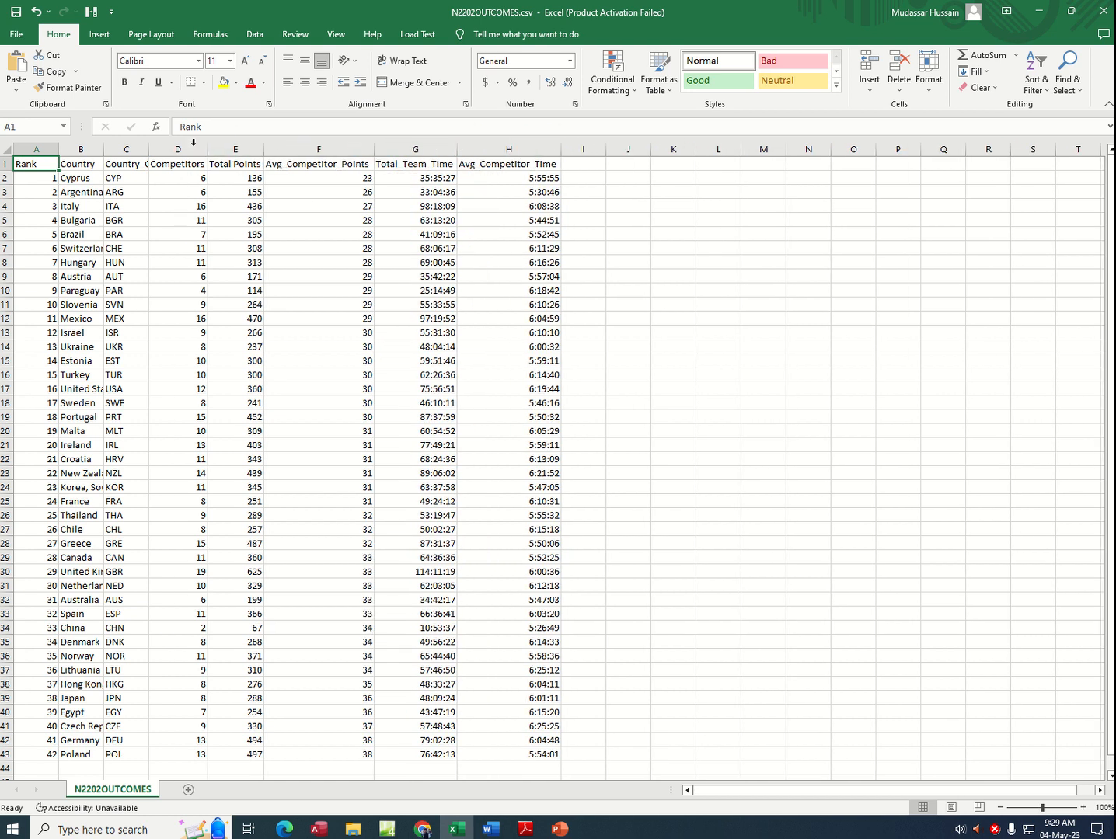
double_click(148, 148)
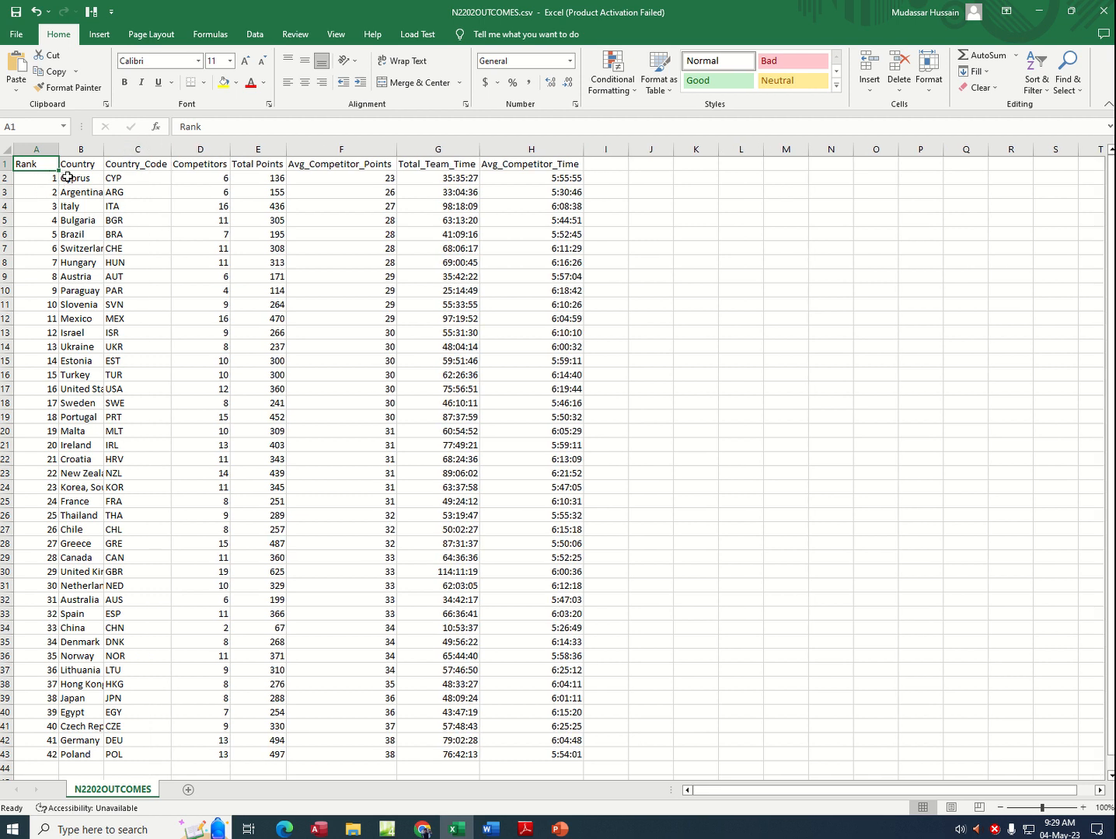
Step: Recheck task 23 in the exam PDF, insert a 2-D clustered column chart from B2:B7 and F2:F7, and move it beside the data
left_click_drag(68, 177, 80, 246)
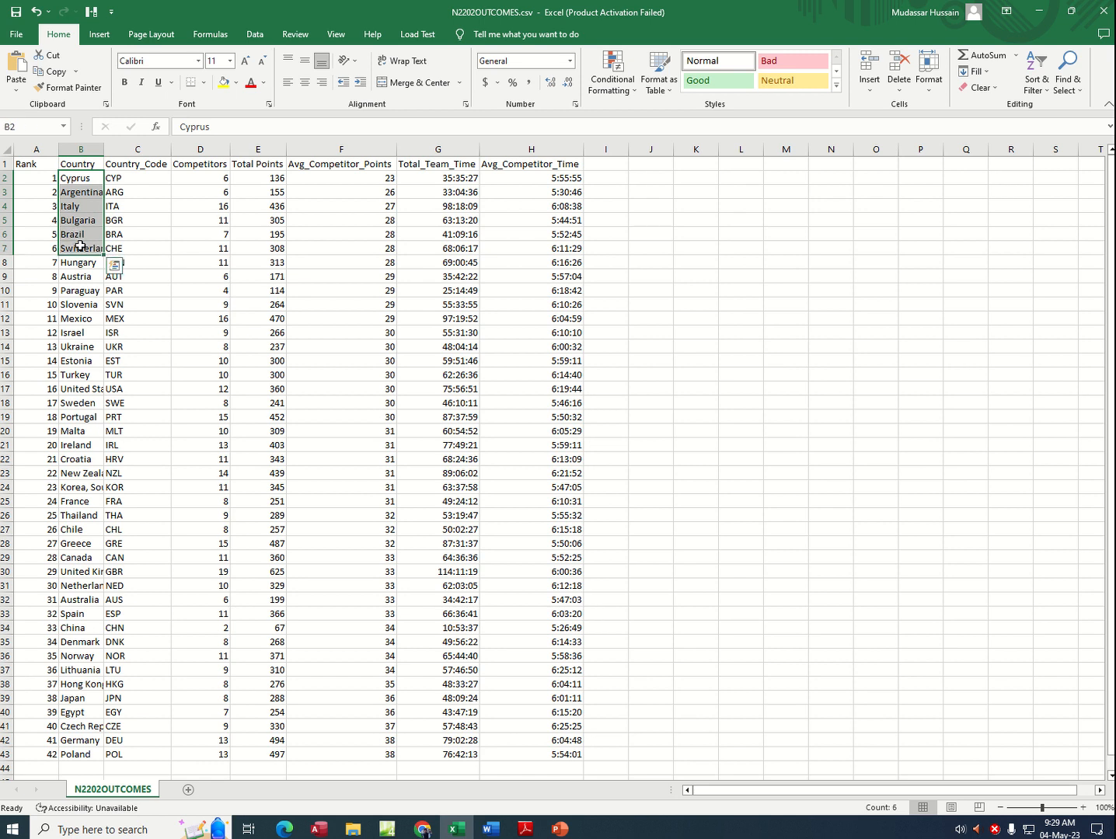
left_click(526, 829)
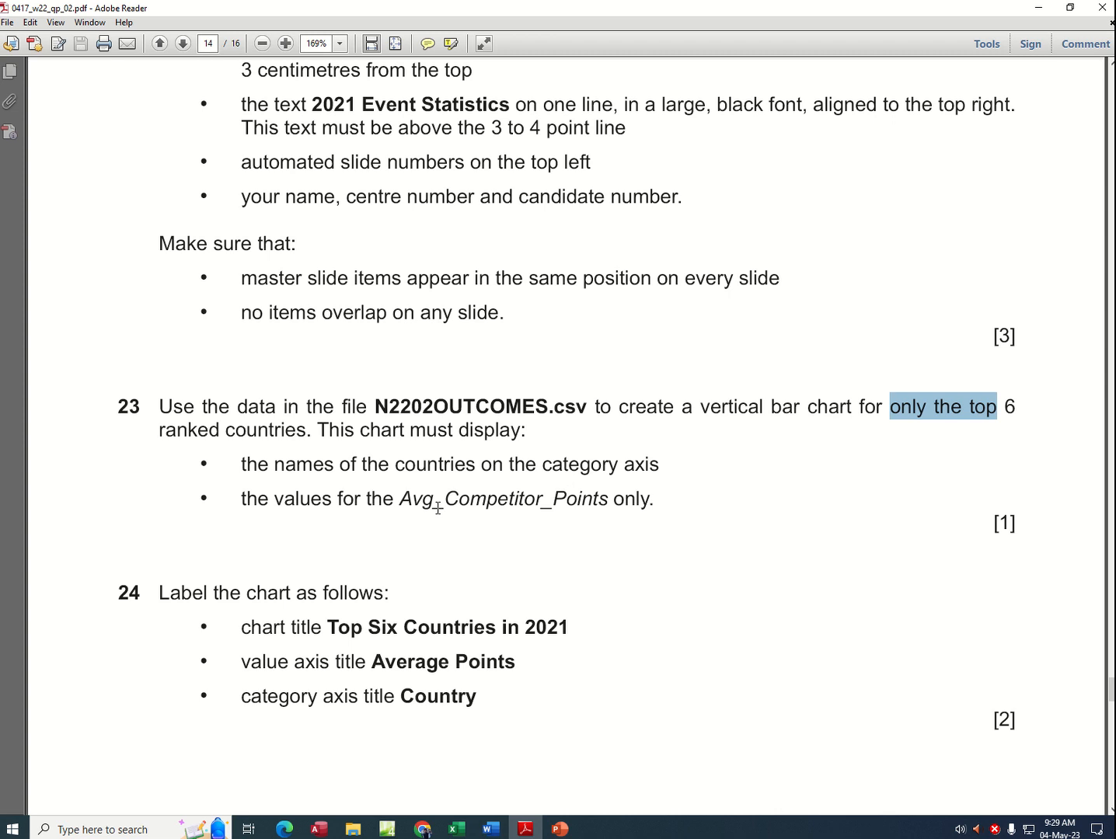
left_click_drag(414, 506, 575, 506)
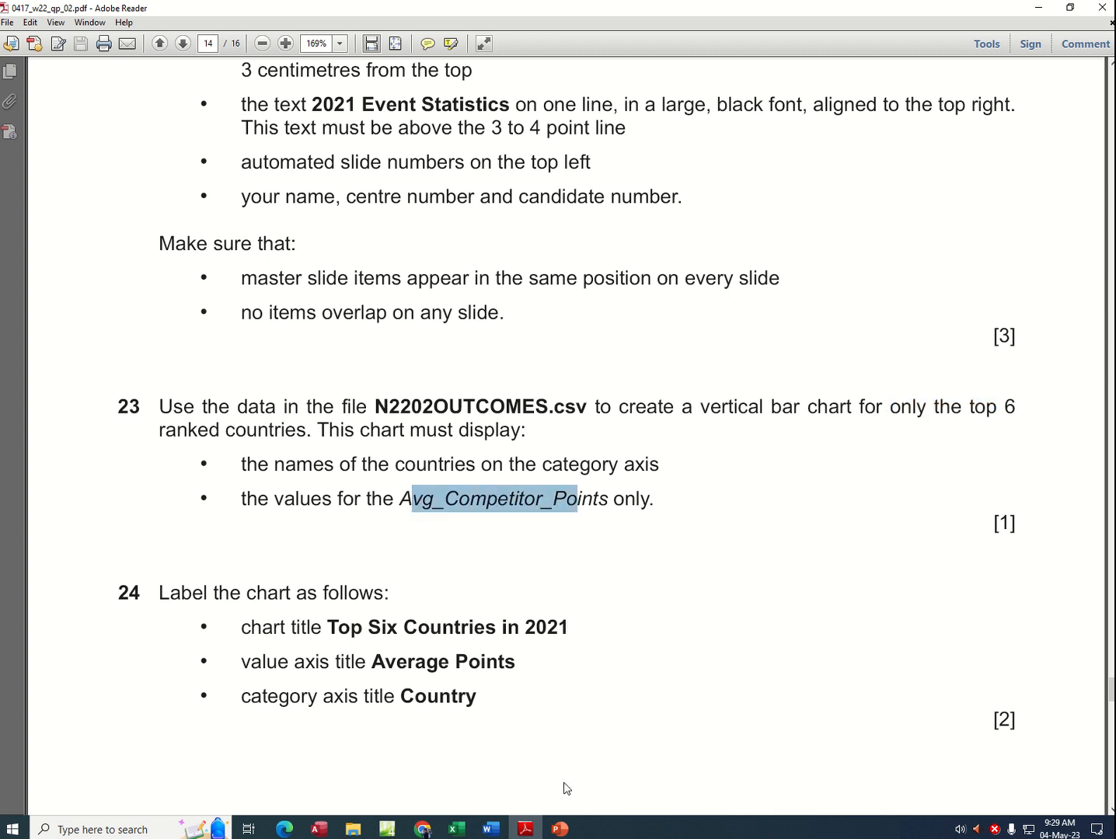
left_click(456, 829)
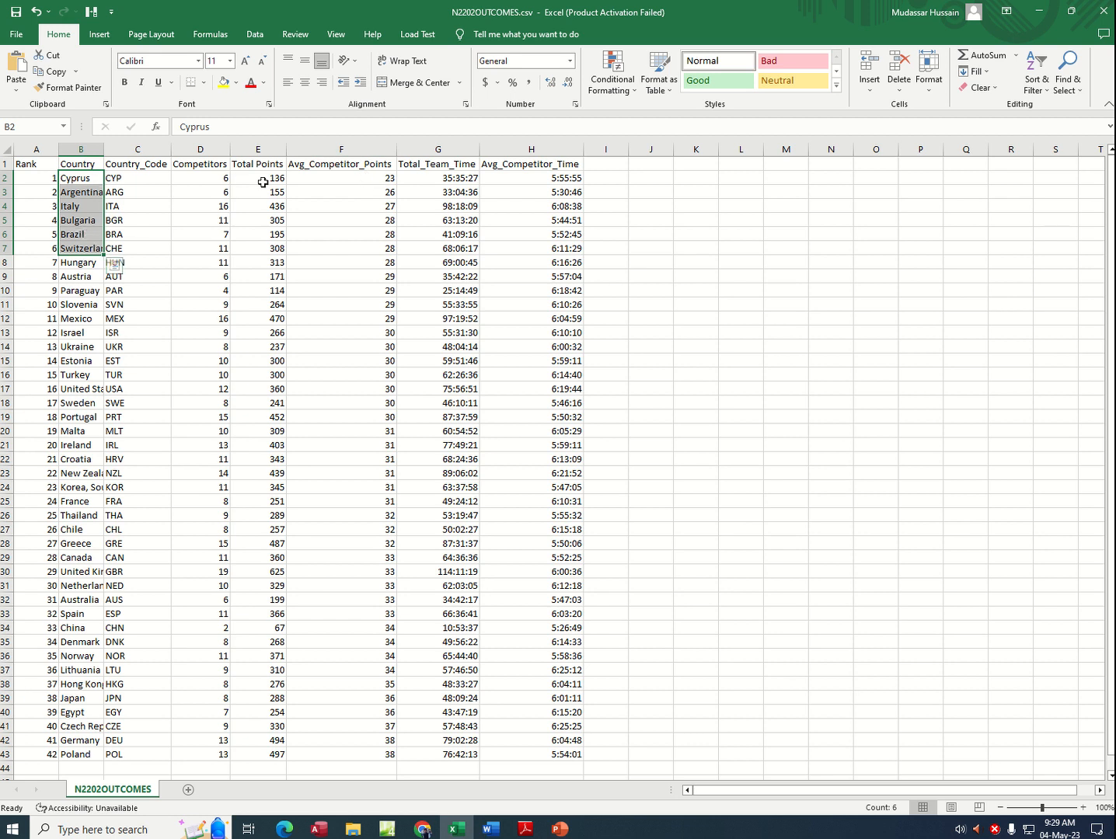
left_click_drag(370, 175, 376, 243)
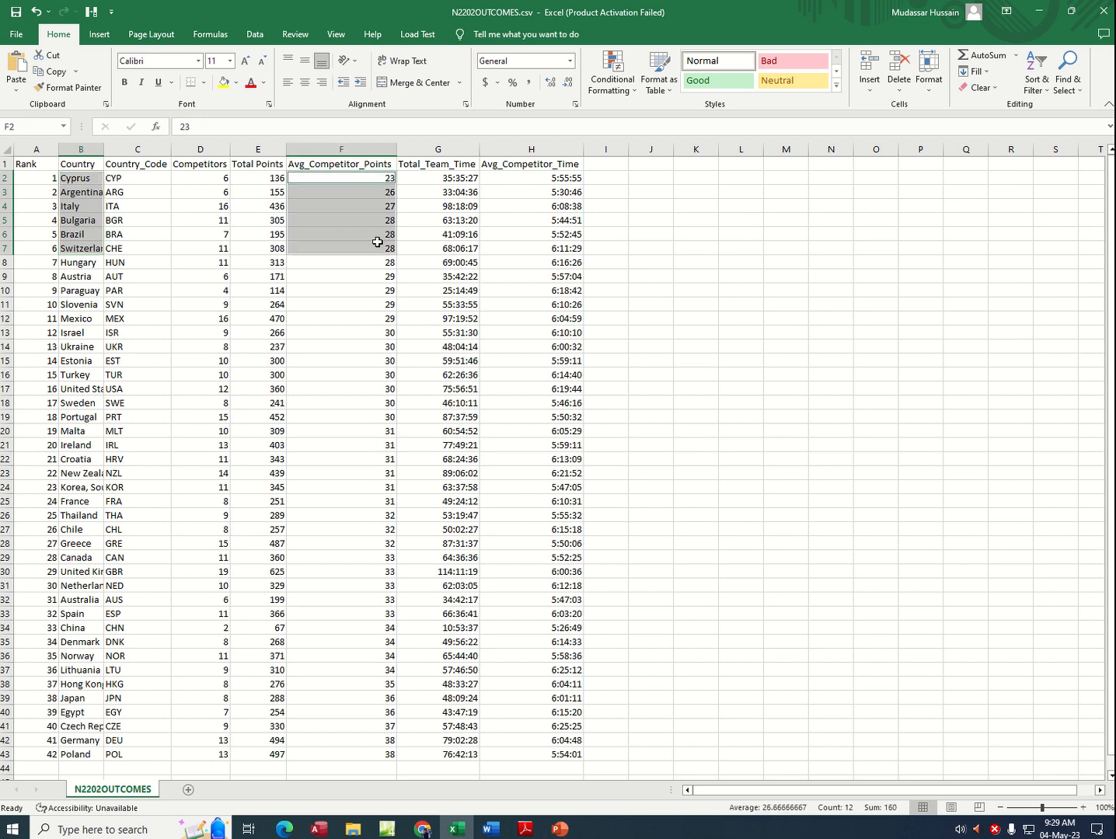
left_click(97, 34)
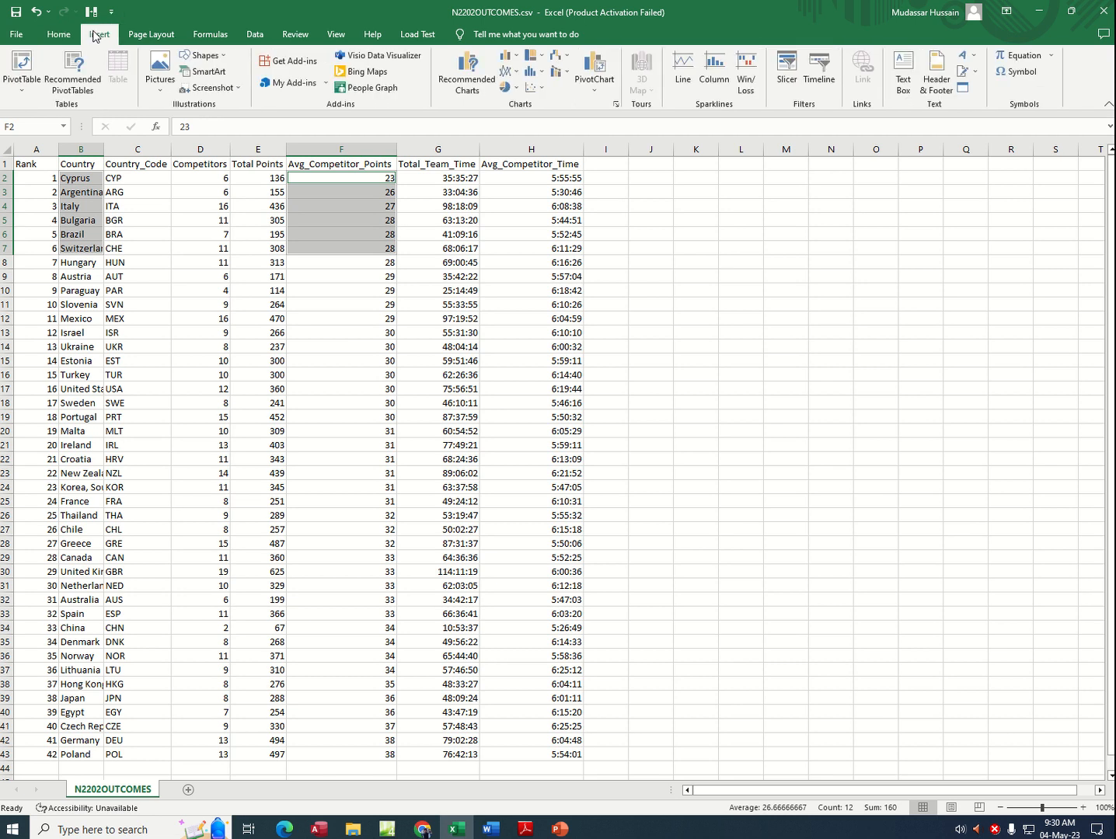
left_click(517, 60)
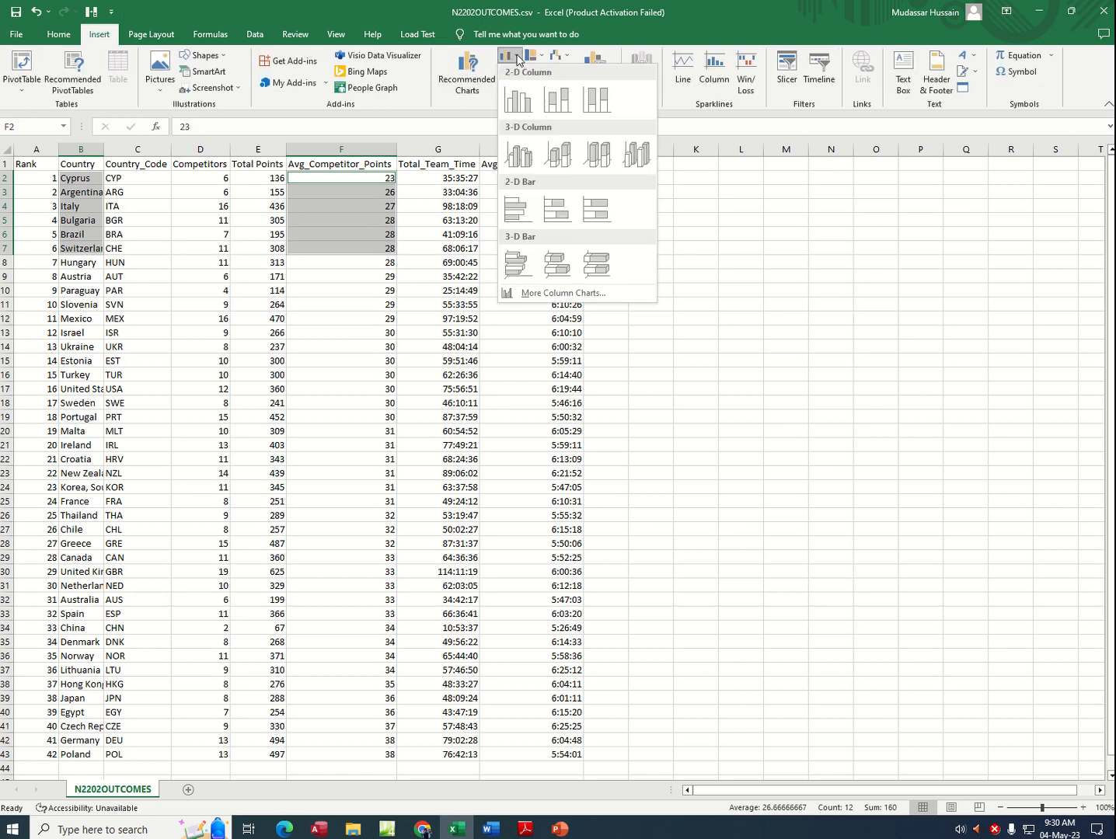
left_click(520, 100)
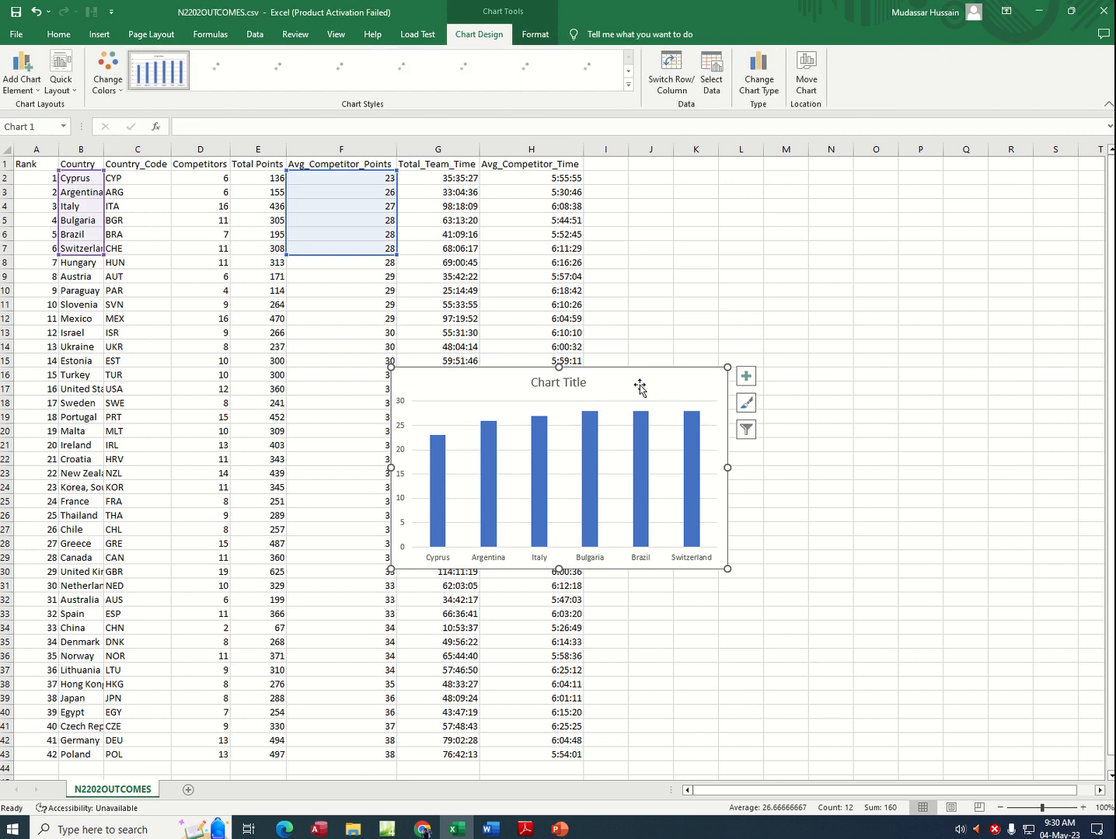
left_click_drag(627, 381, 819, 319)
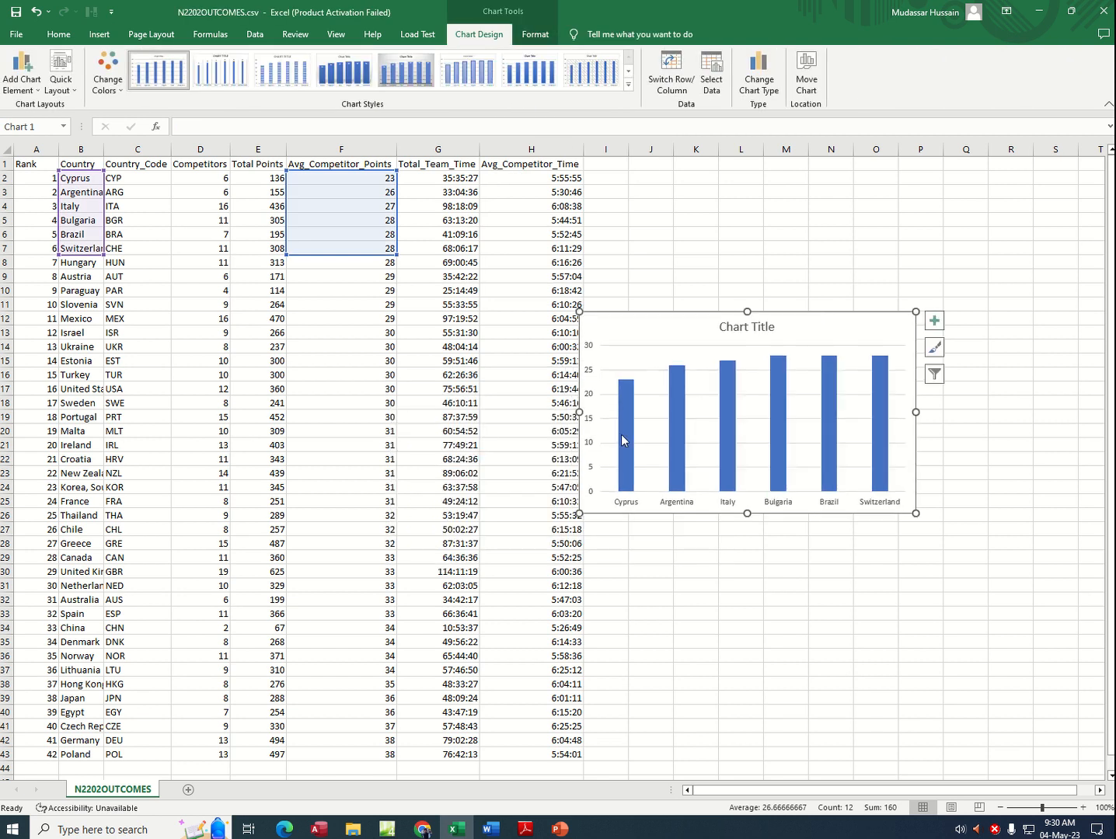
Step: Switch to the exam PDF and copy the task 24 chart title "Top Six Countries in 2021"
left_click(527, 829)
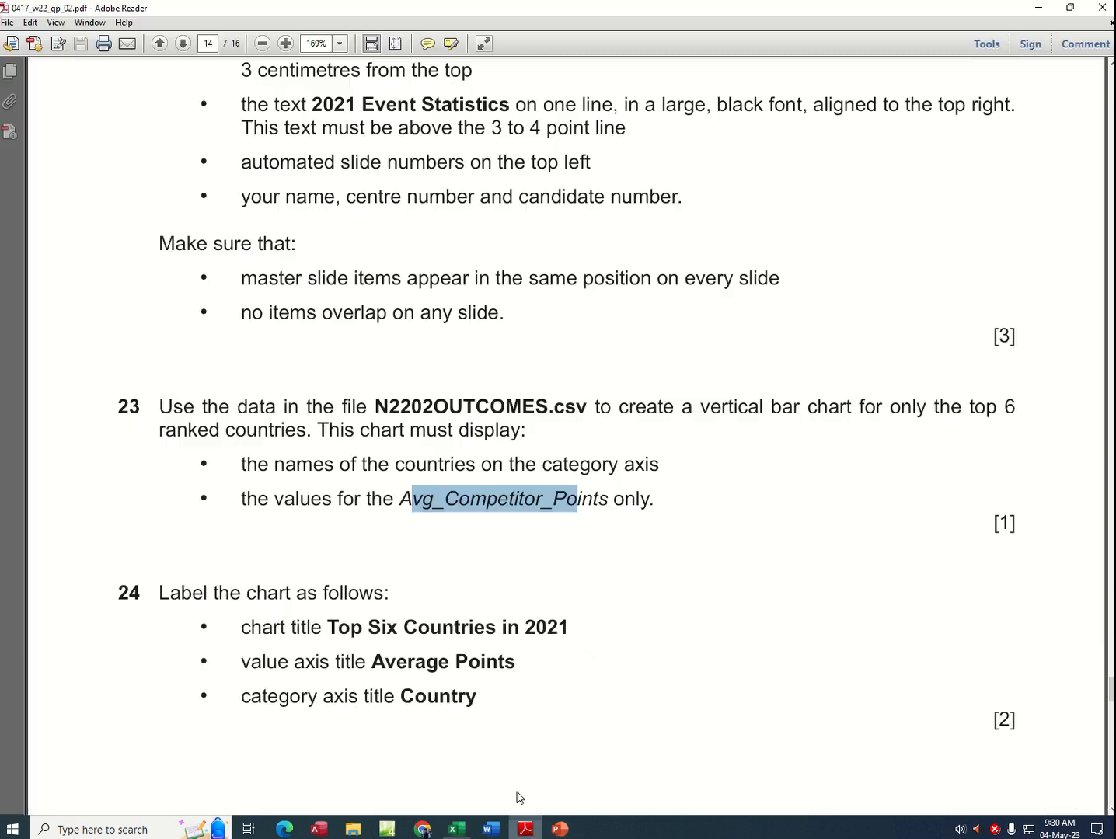
scroll(303, 515, "down", 3)
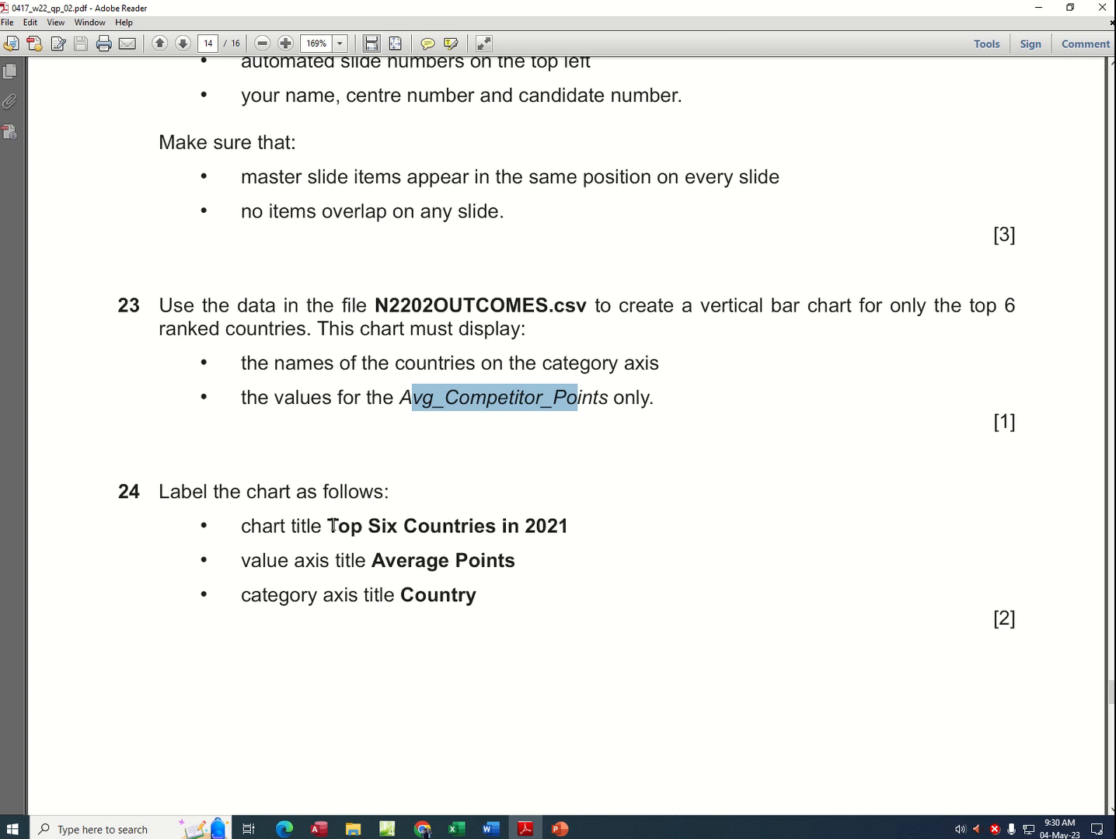
left_click_drag(330, 526, 569, 529)
right_click(551, 532)
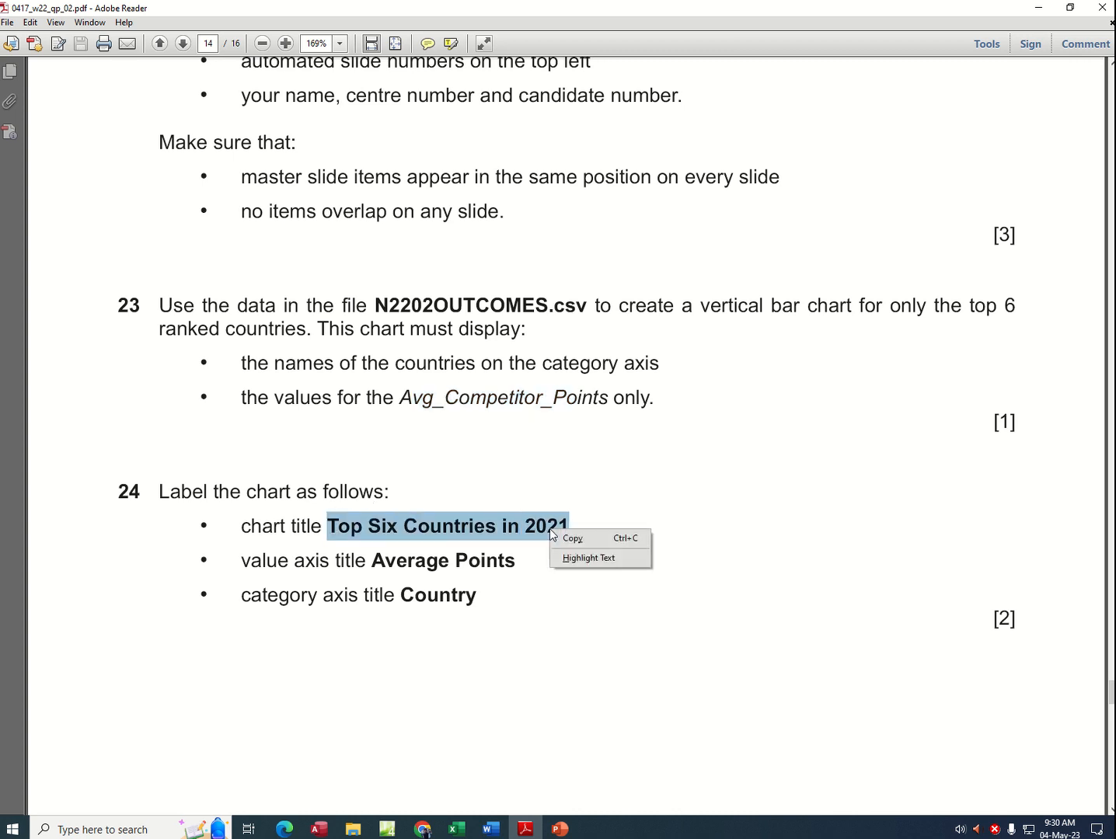
left_click(573, 537)
Step: Return to the Excel workbook, replace the chart title with the copied text "Top Six Countries in 2021" and shift the title slightly left
left_click(560, 829)
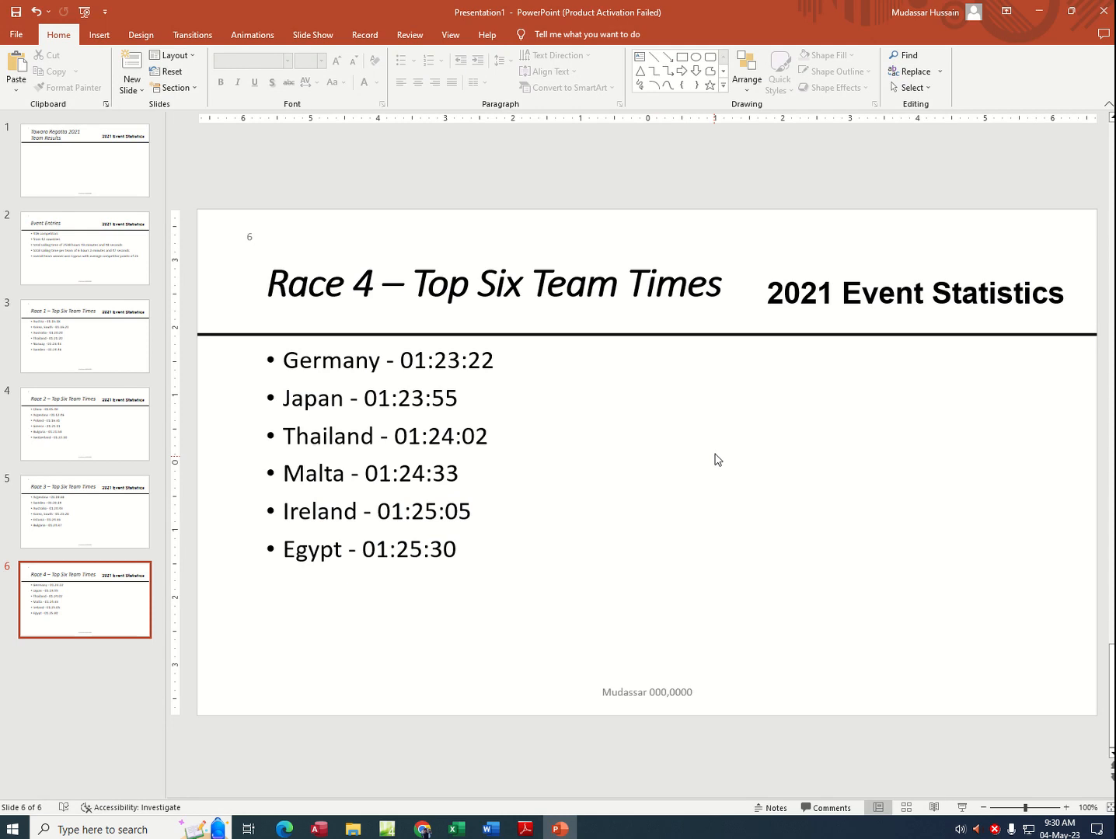
left_click(458, 830)
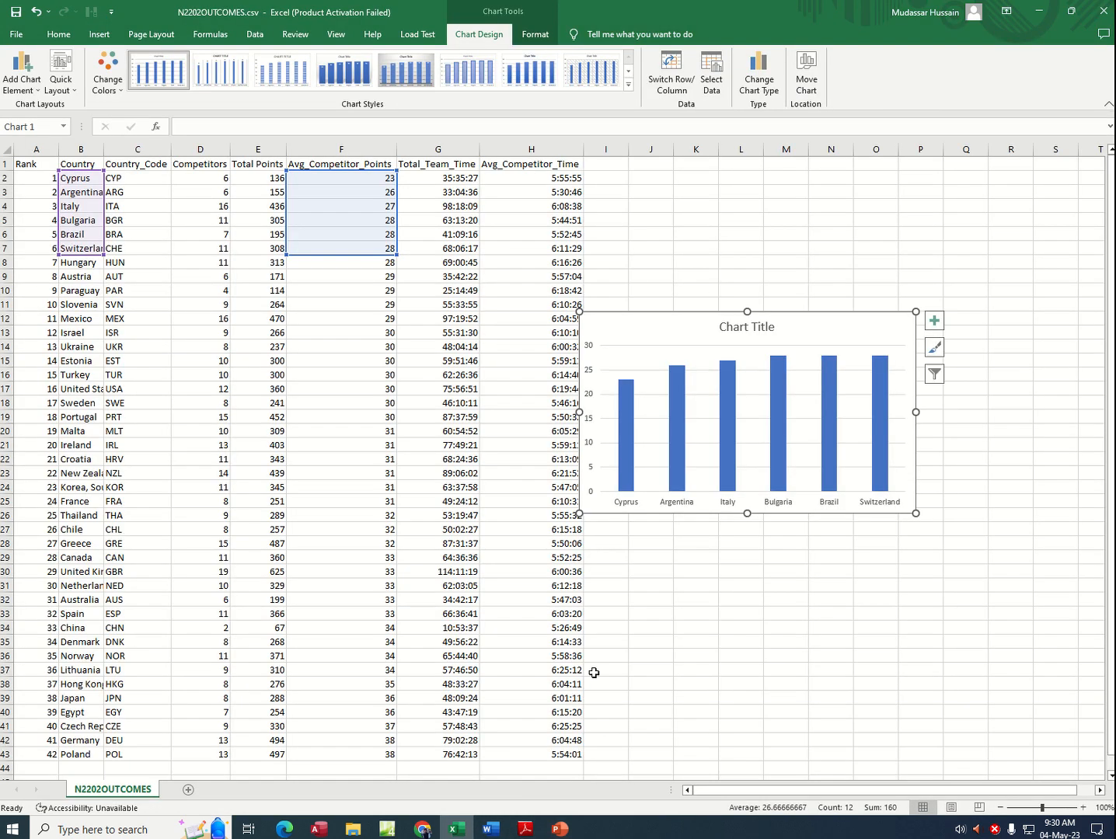
left_click(761, 328)
double_click(769, 327)
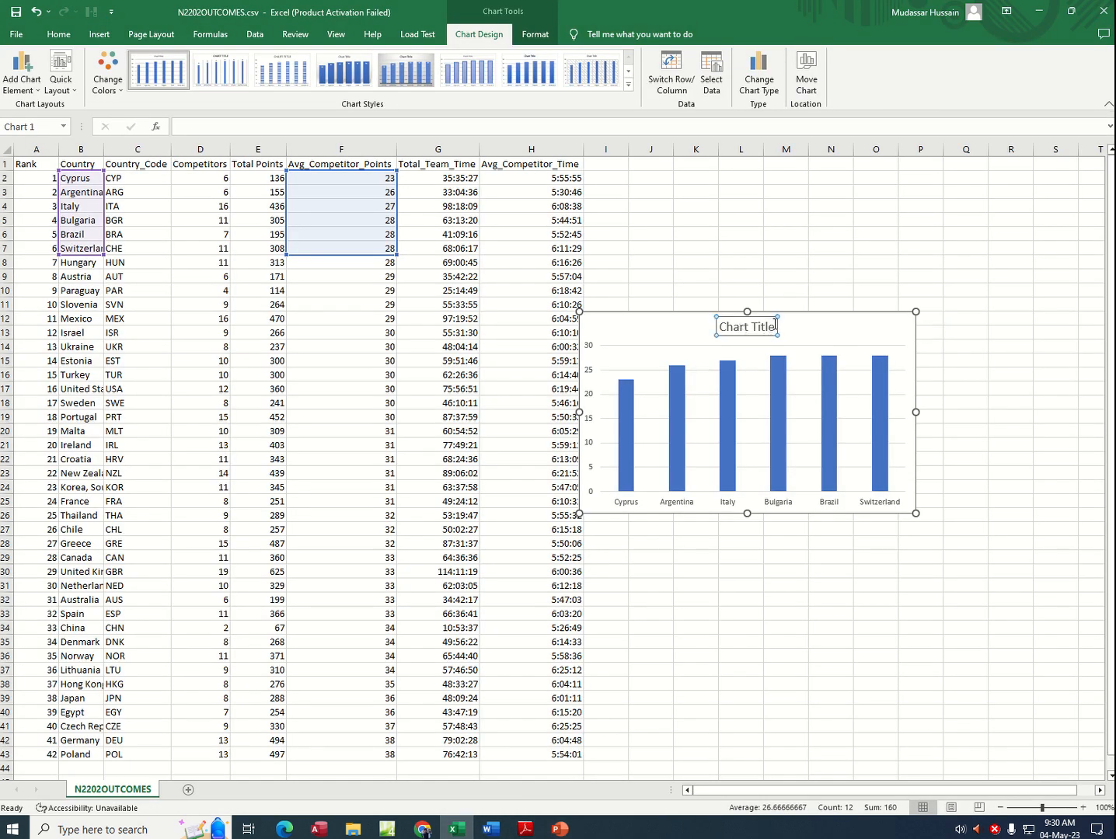
left_click_drag(776, 325, 710, 327)
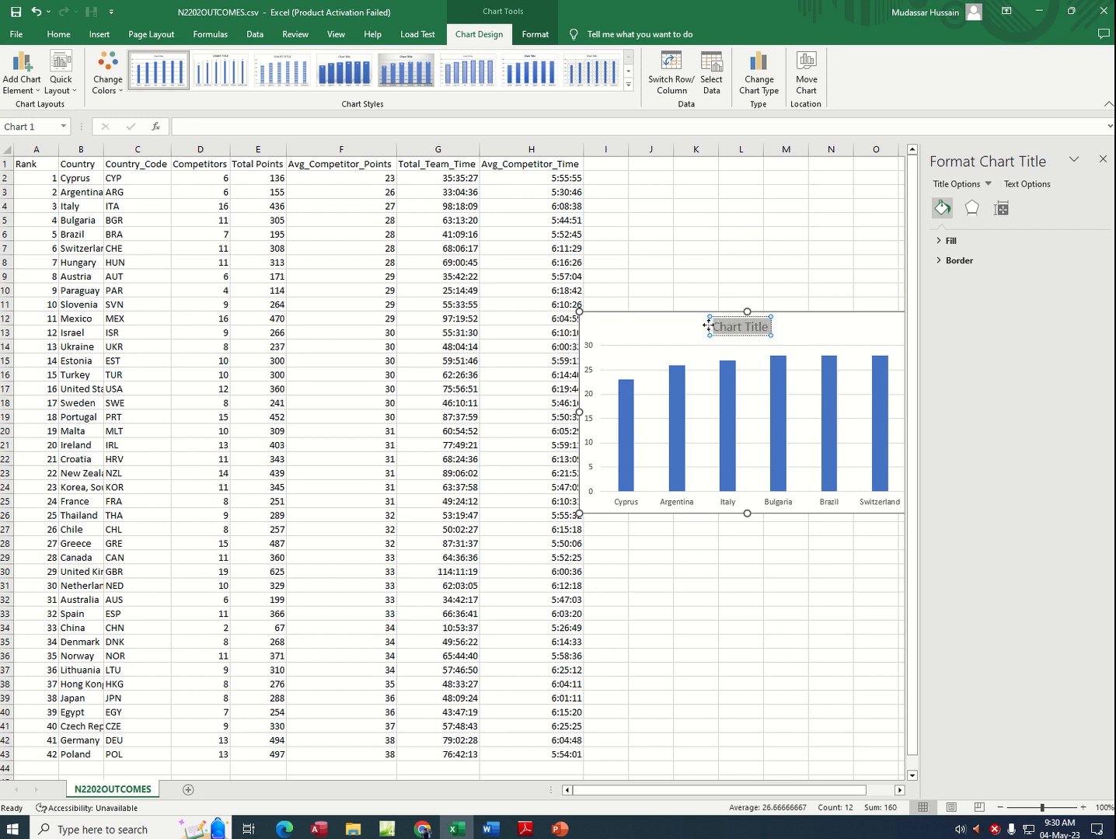
key("ctrl+v")
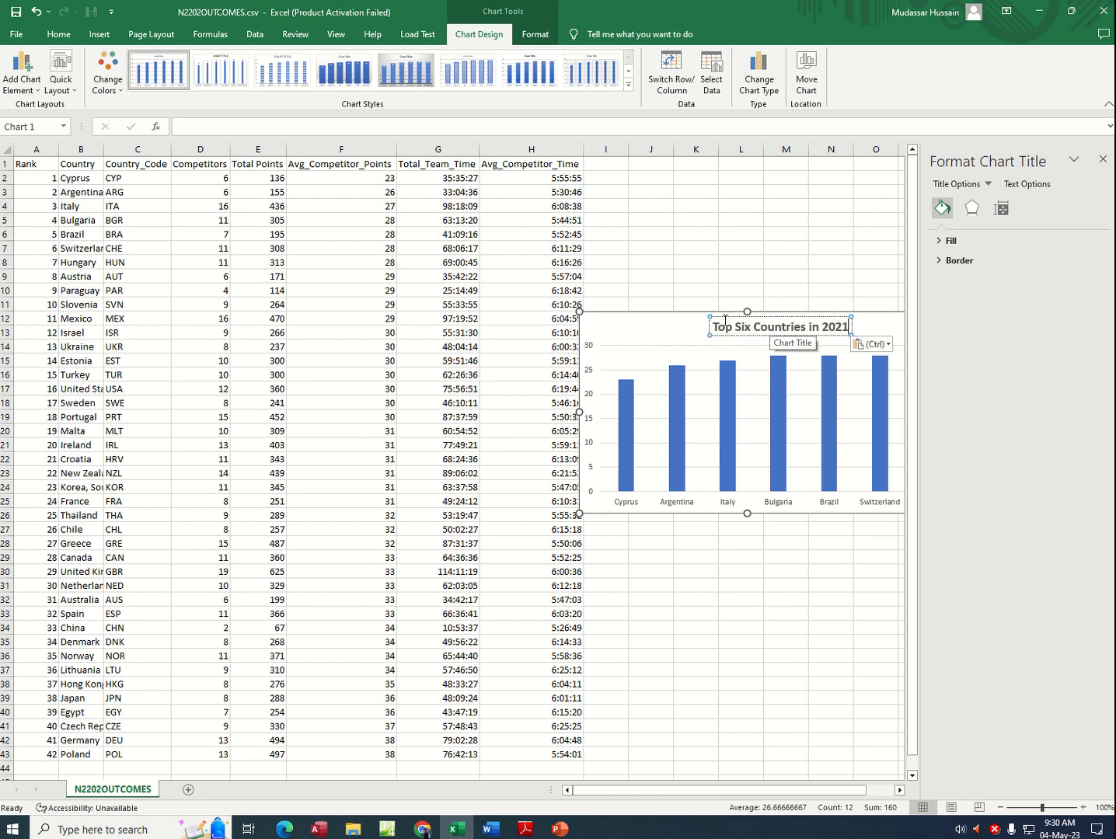
left_click_drag(726, 316, 708, 316)
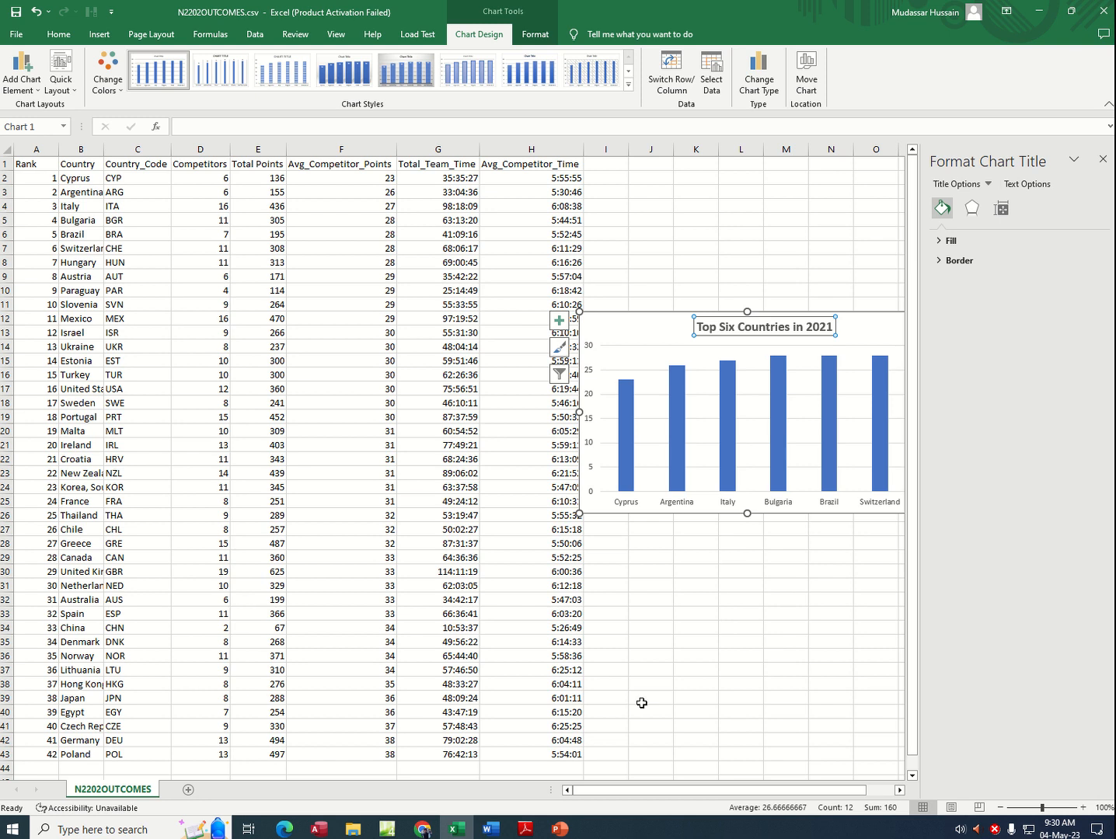
Step: Check the axis titles of task 24 in the exam PDF, move the Excel chart slightly left and add axis titles to it
left_click(526, 828)
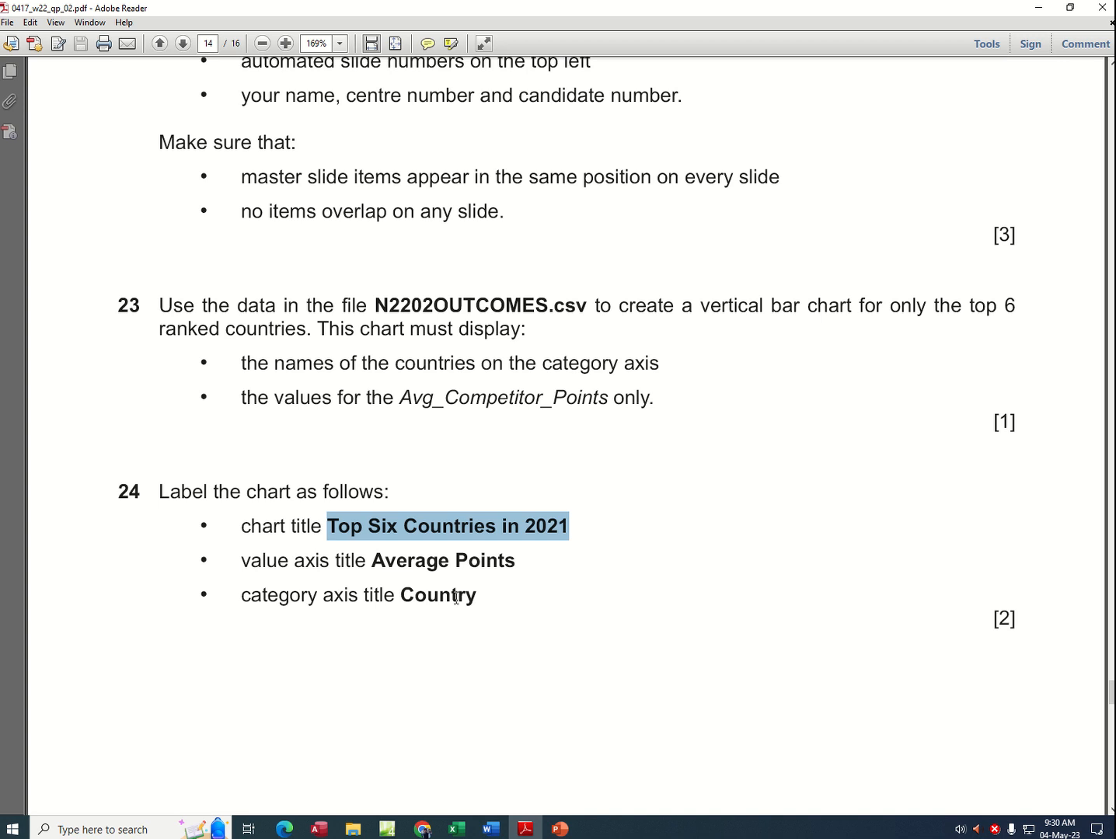
left_click_drag(370, 560, 427, 562)
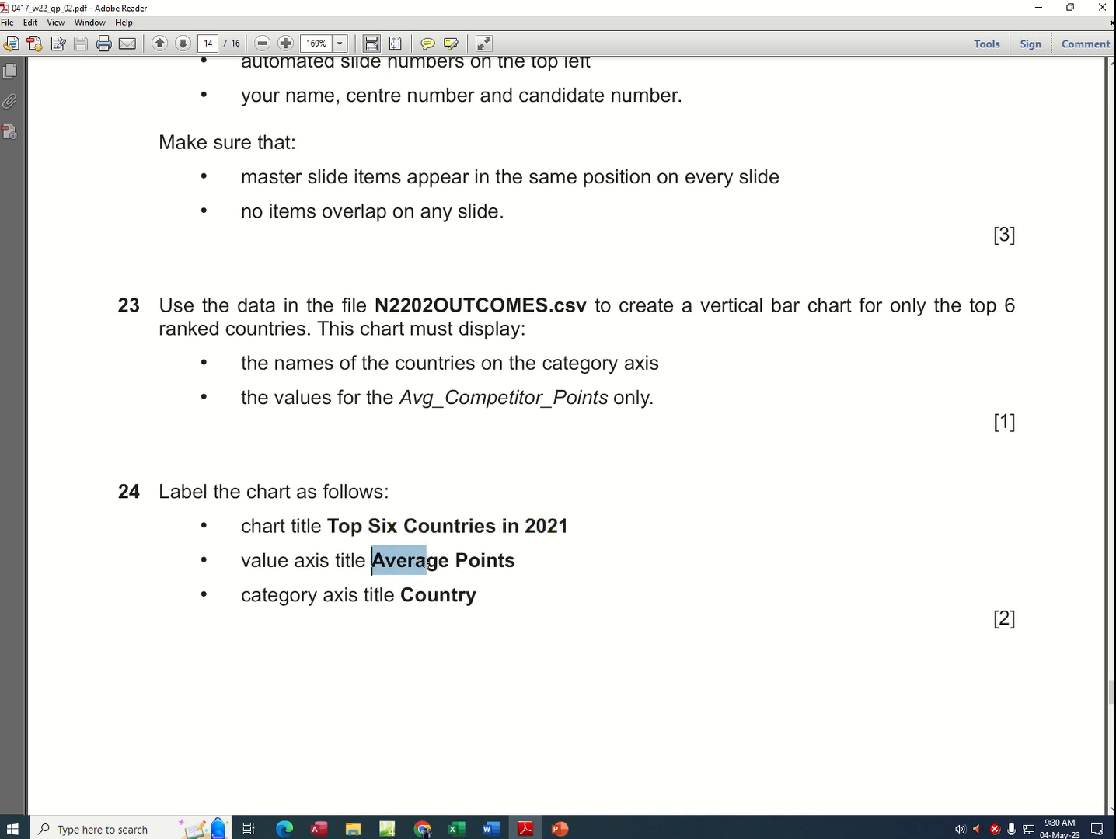
left_click(559, 829)
left_click(456, 828)
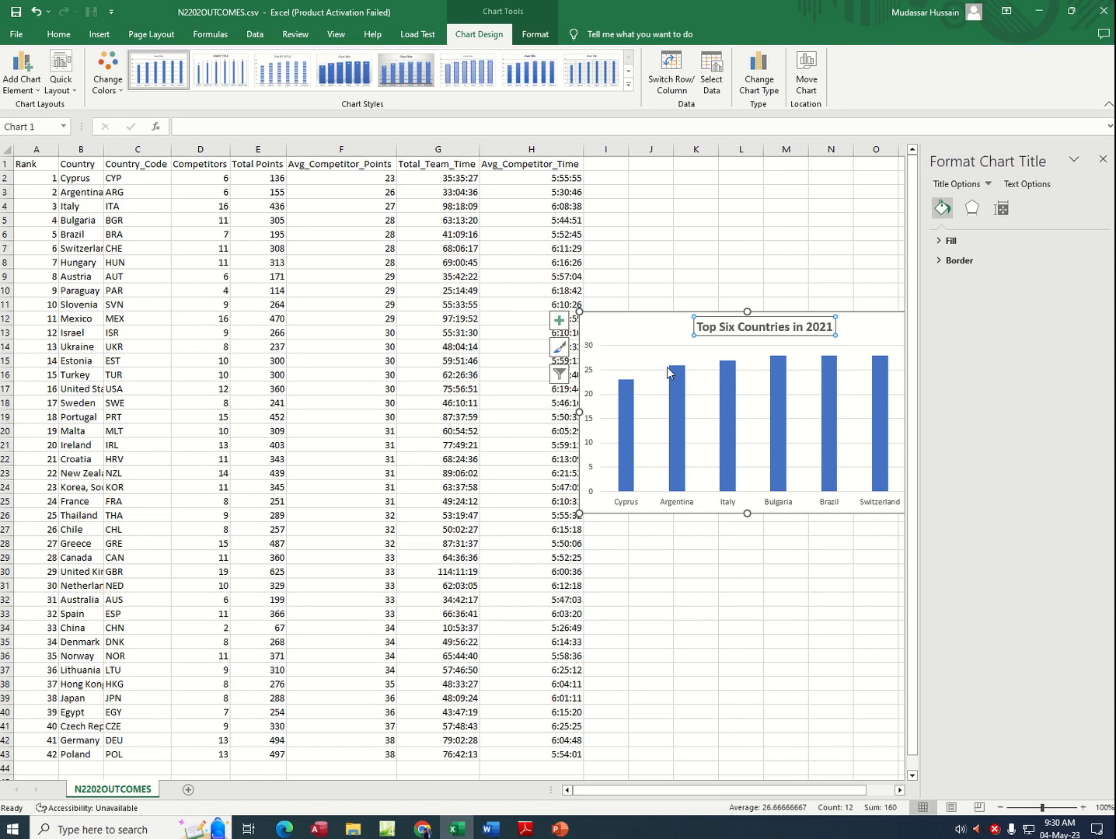
left_click_drag(853, 327, 796, 324)
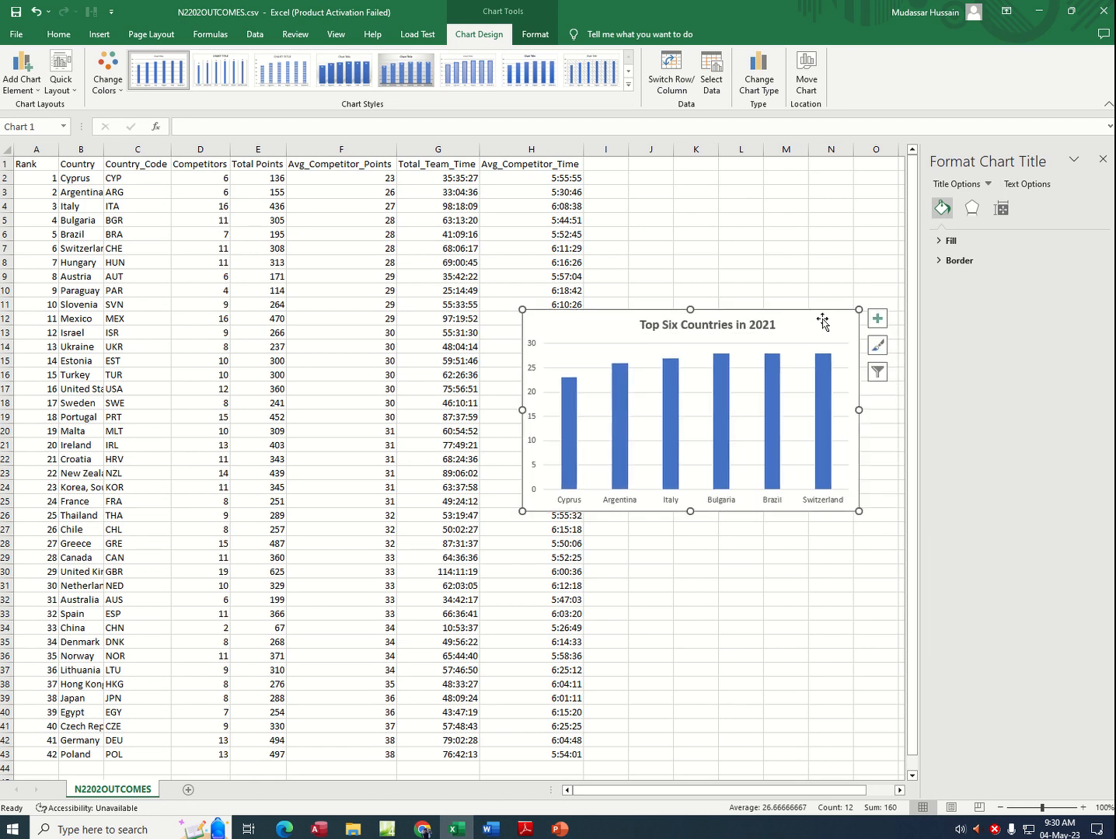
left_click(884, 317)
left_click(911, 349)
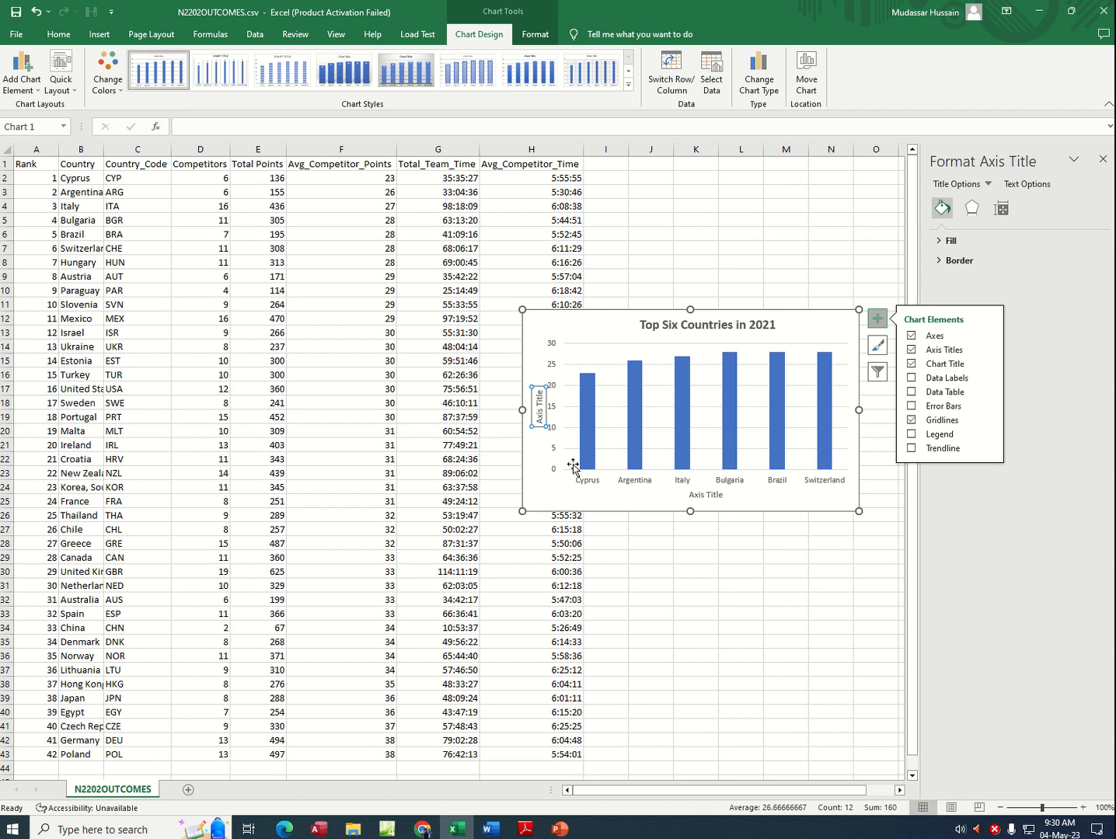
Step: Copy "Country" from task 24 in the exam PDF and set it as the category axis title of the Excel chart
left_click(707, 495)
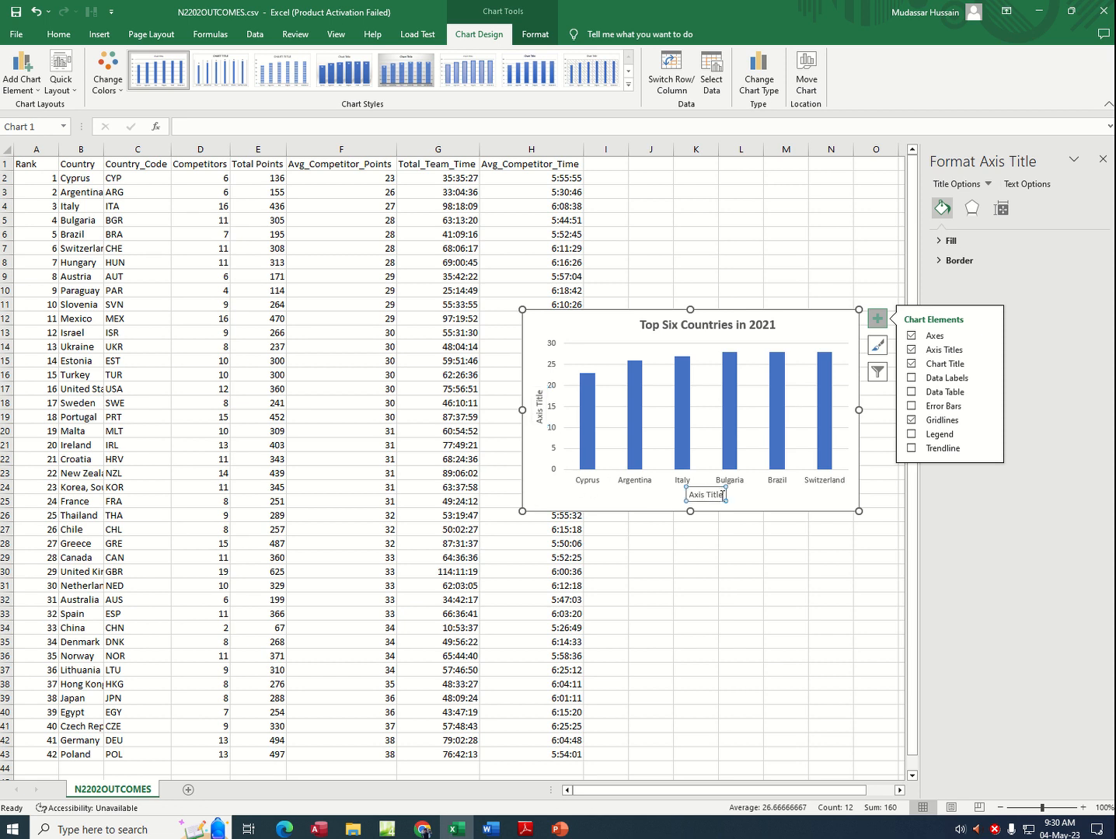
left_click(526, 830)
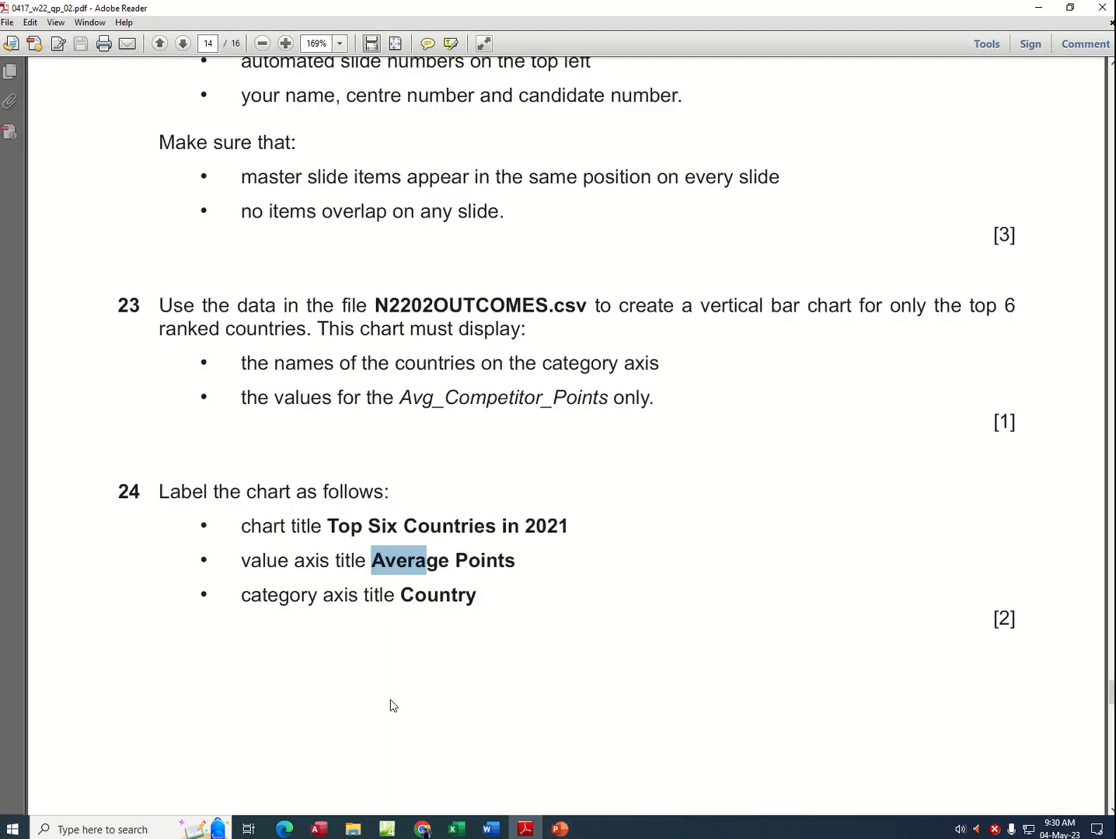
left_click(412, 557)
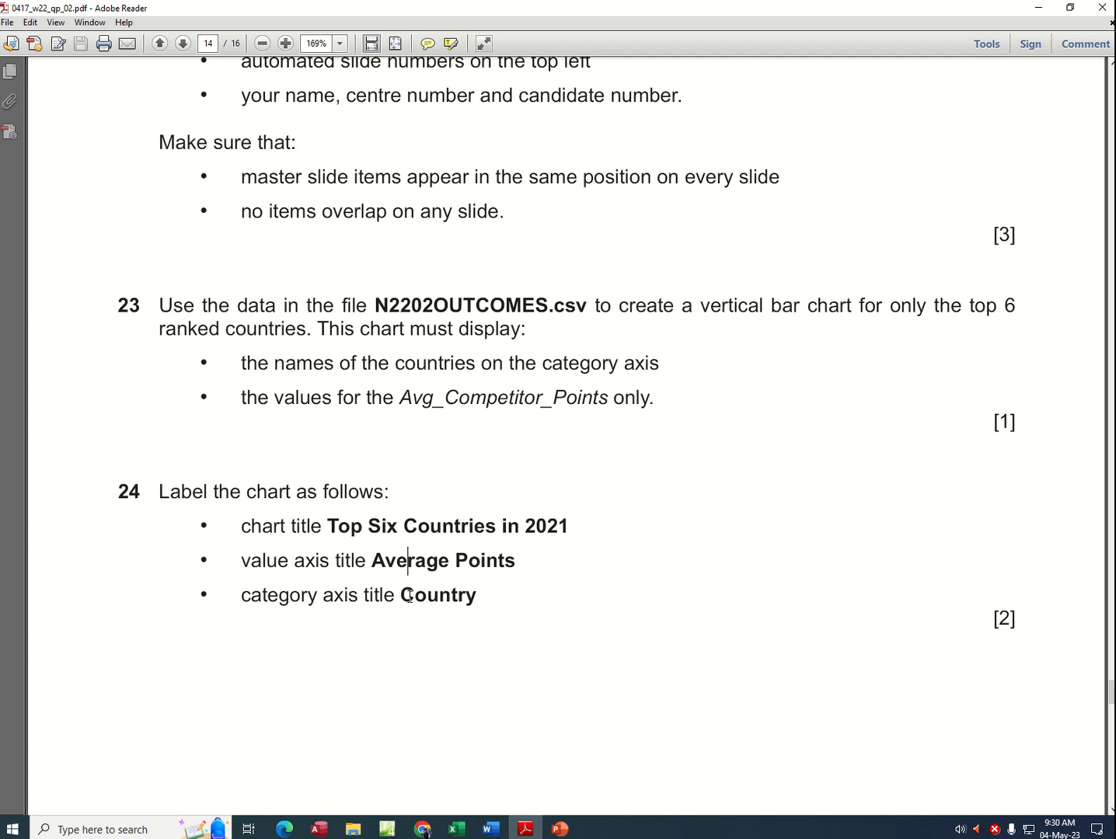
left_click_drag(401, 595, 478, 598)
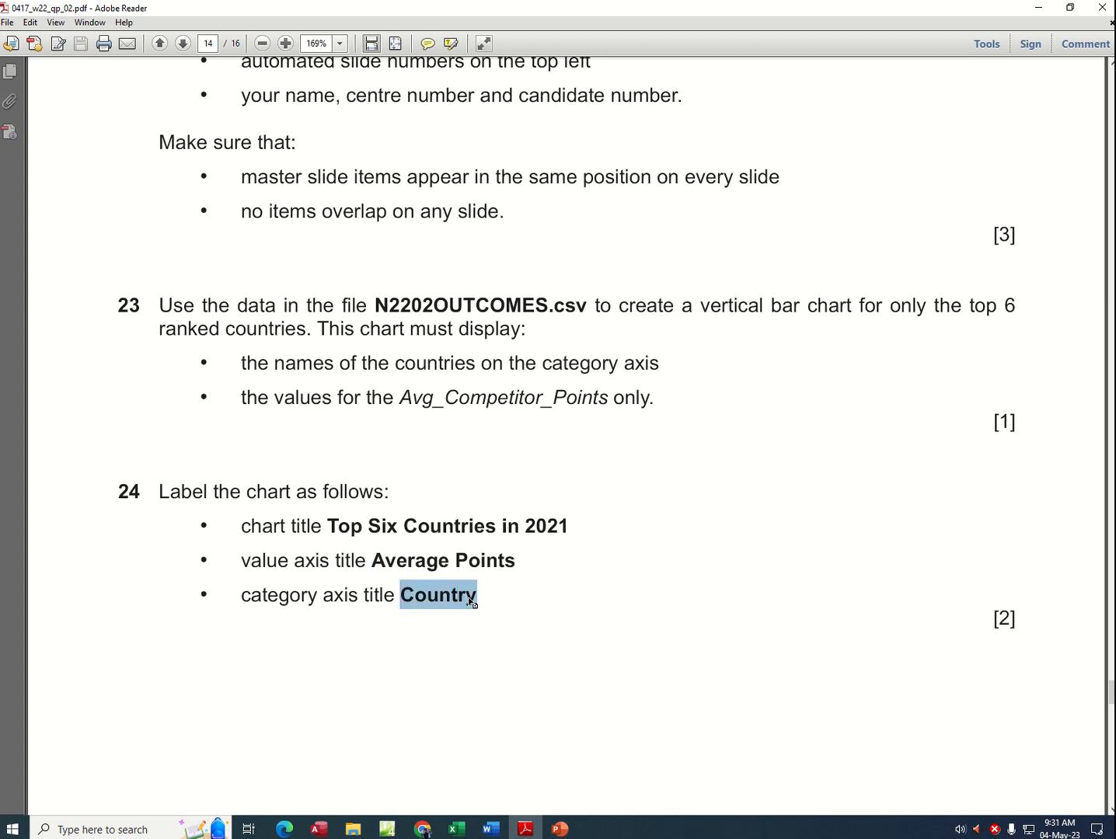
right_click(470, 602)
left_click(494, 605)
left_click(456, 830)
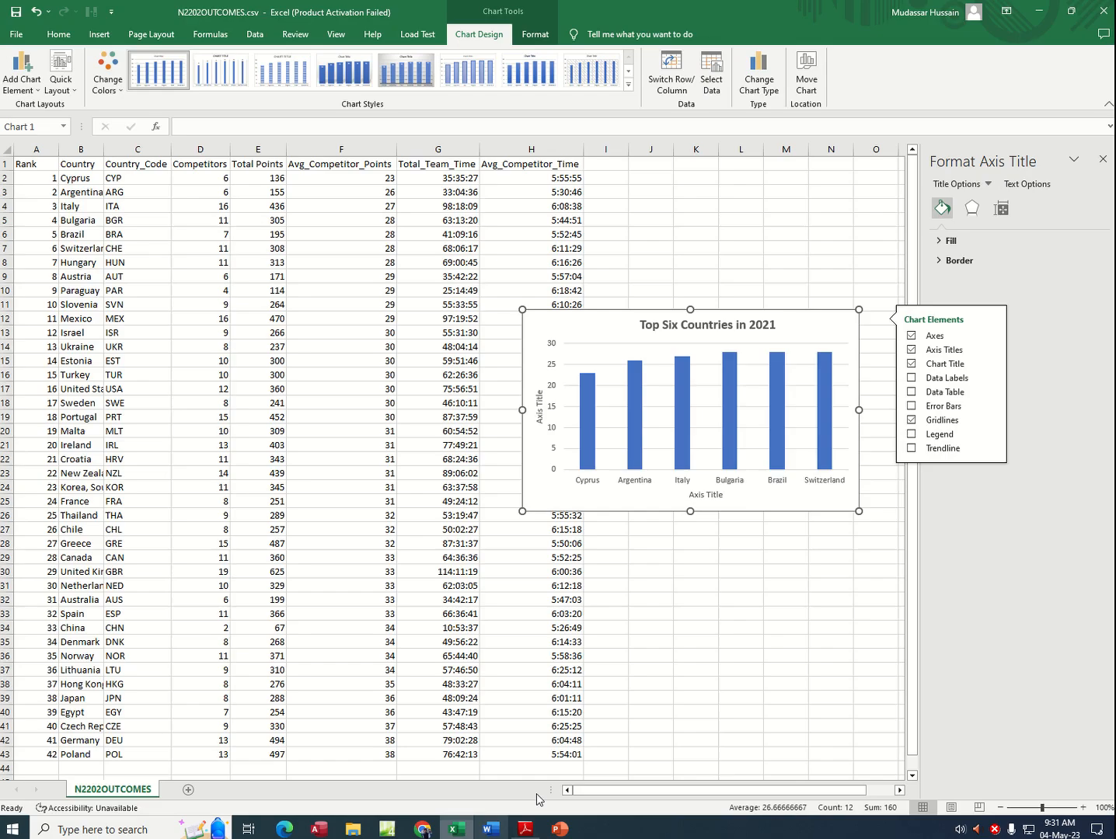
left_click(706, 496)
double_click(707, 495)
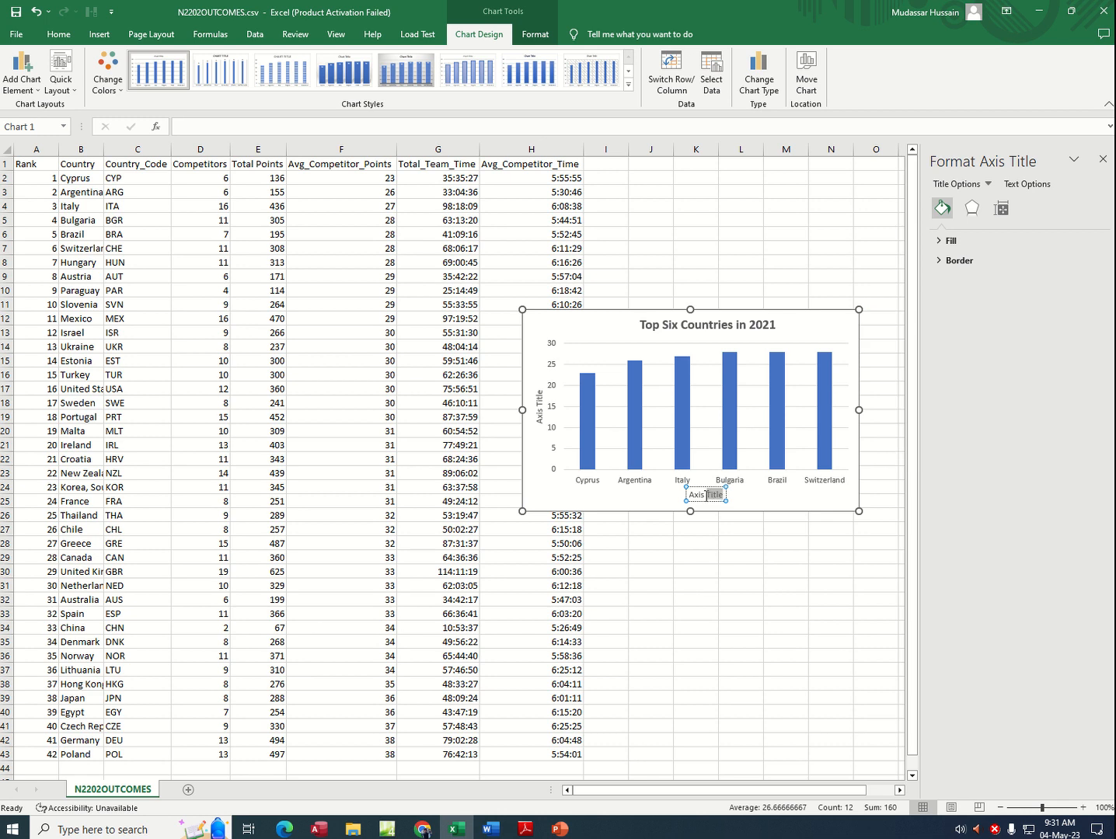
left_click_drag(706, 495, 689, 497)
key("ctrl+v")
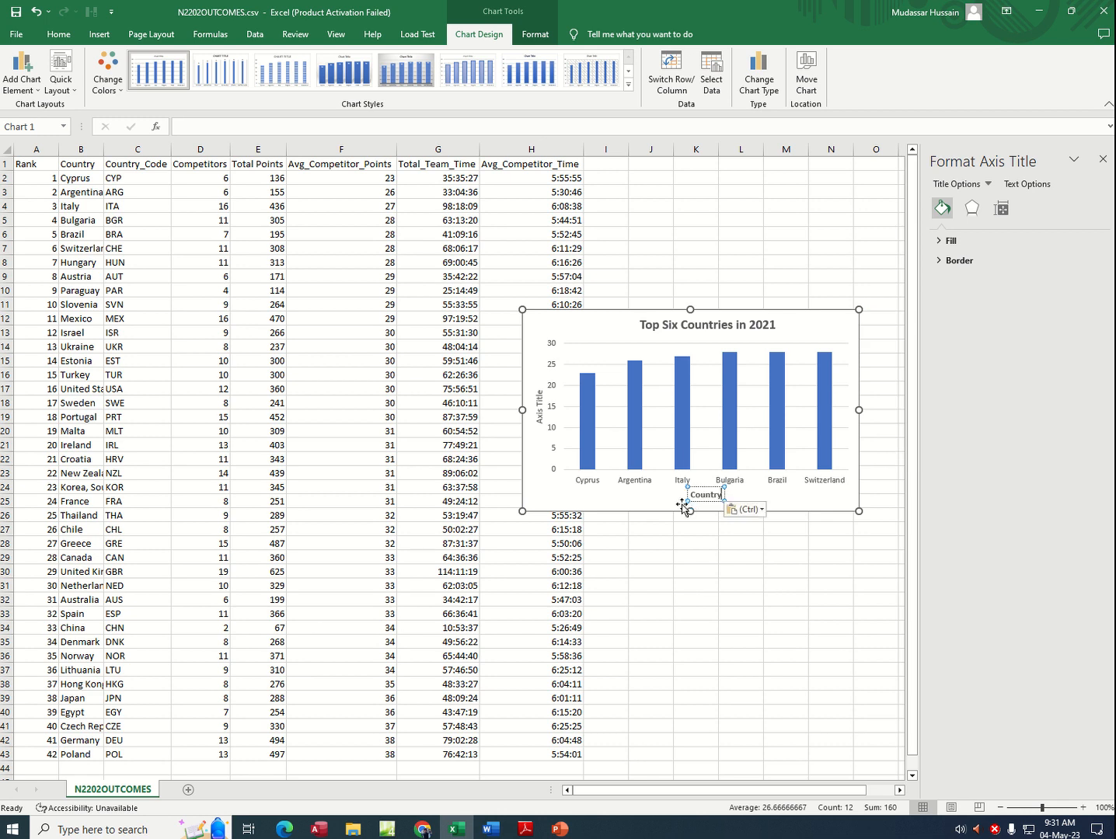
Step: Copy "Average Points" from task 24 in the exam PDF and set it as the value axis title of the Excel chart
left_click(539, 396)
left_click_drag(539, 392, 540, 429)
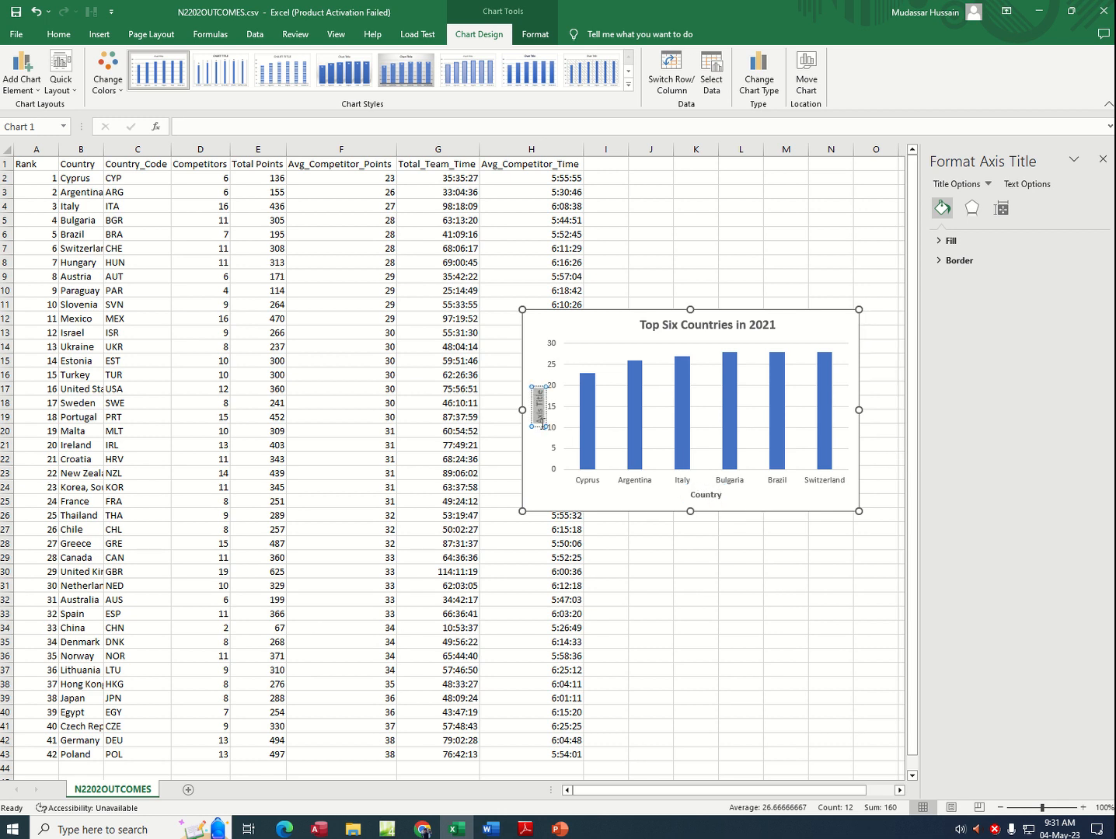
left_click(526, 828)
left_click_drag(373, 561, 499, 559)
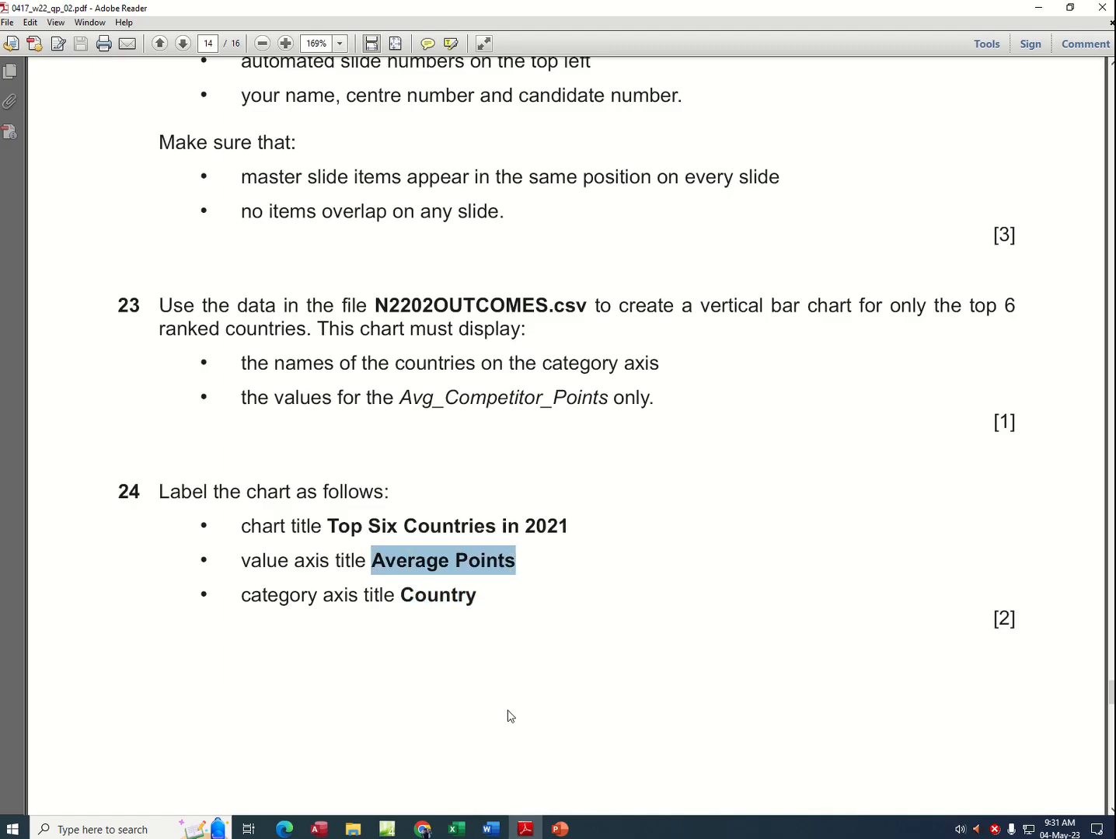
left_click(455, 829)
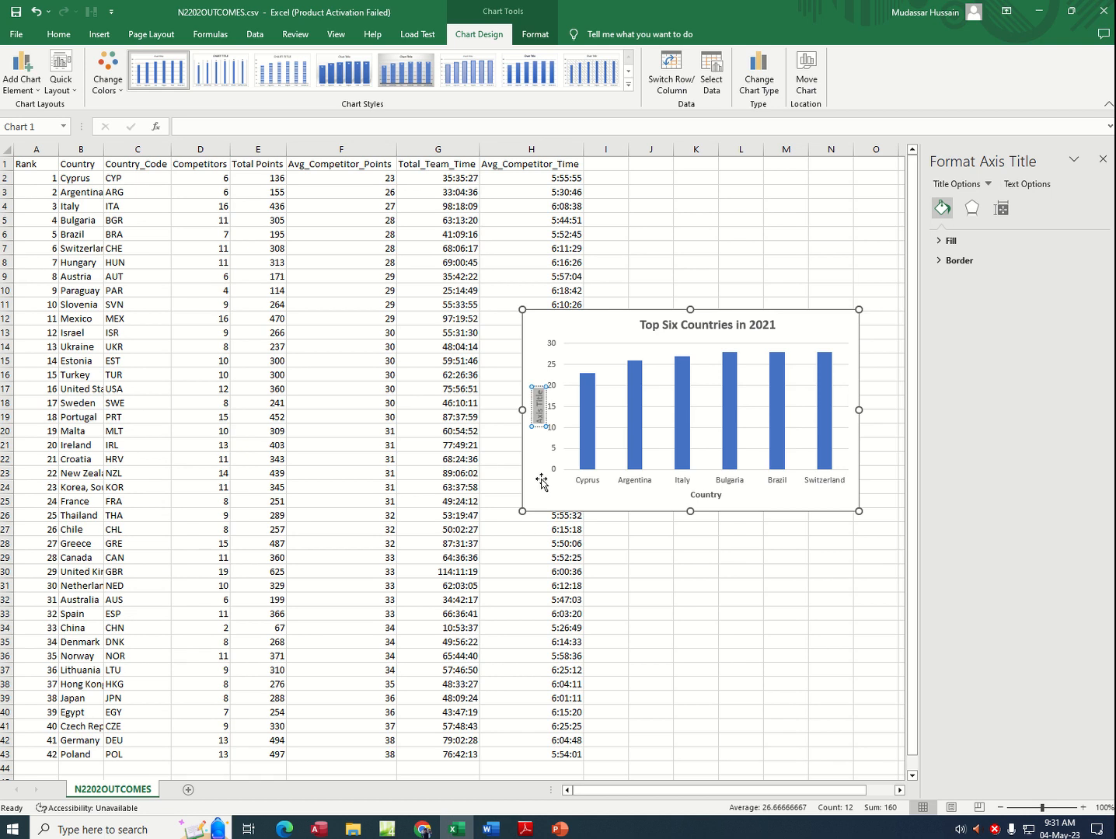
key("ctrl+v")
left_click(701, 533)
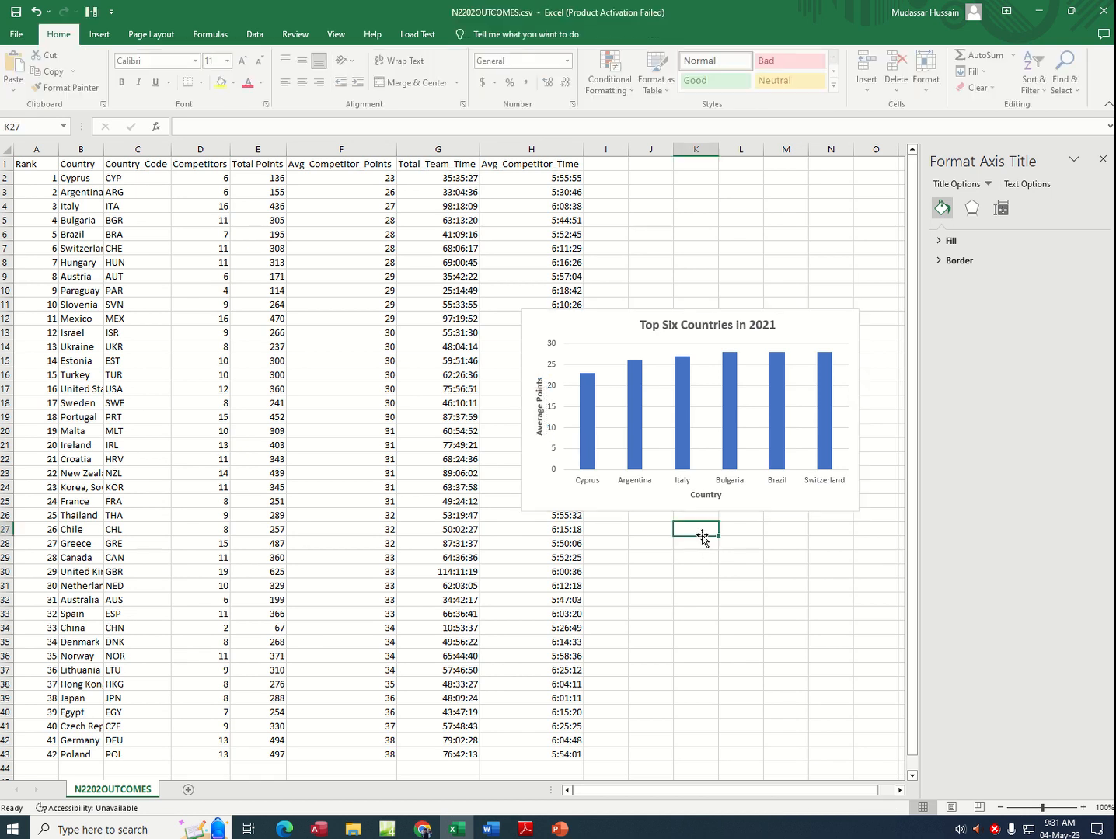
Step: Switch to the exam PDF and read the chart data value and axis scale instructions in tasks 25 and 26
left_click(526, 829)
scroll(513, 585, "down", 3)
scroll(513, 588, "down", 8)
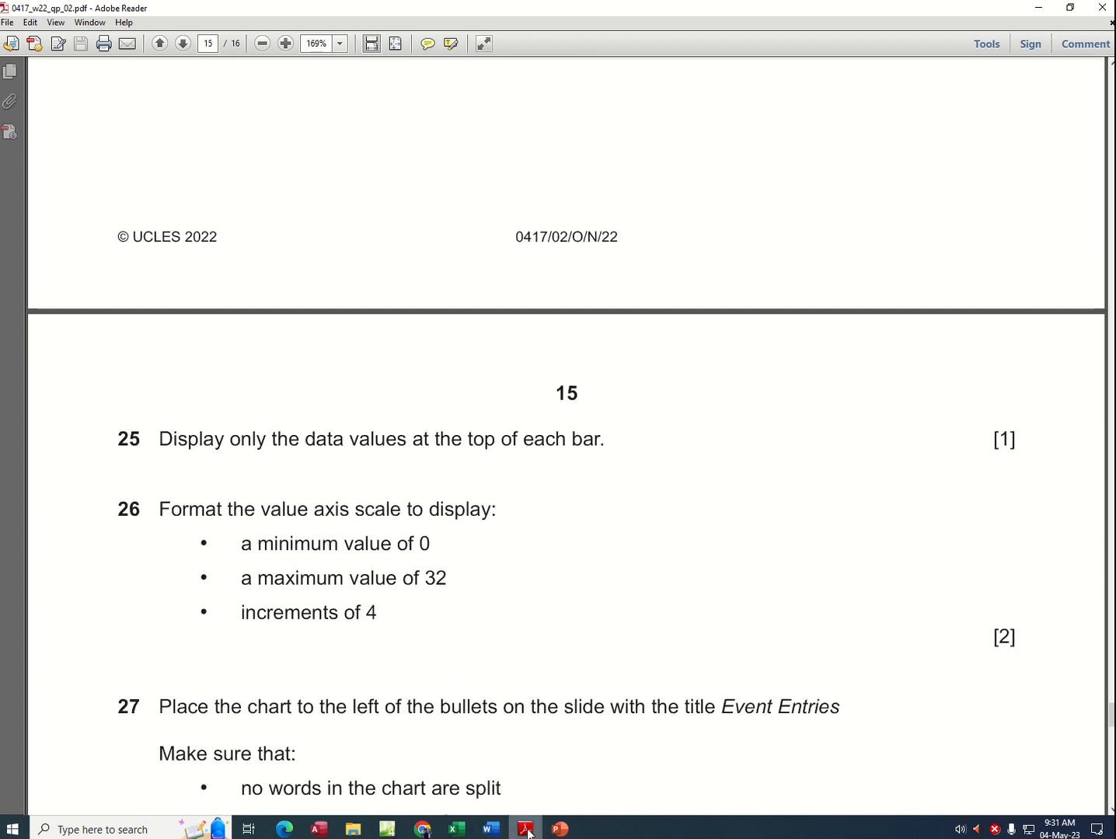
Step: Switch to Excel and add data labels showing the values above the bars of the Top Six Countries in 2021 chart
left_click(456, 829)
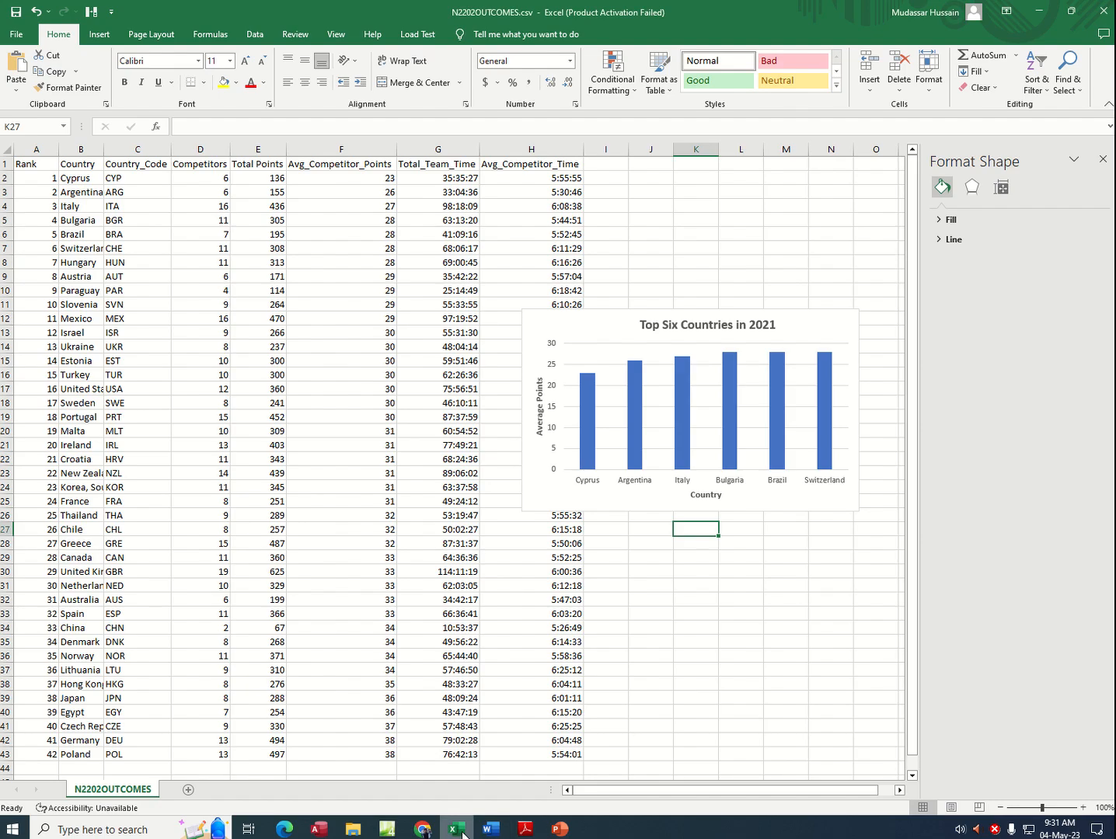
left_click(733, 380)
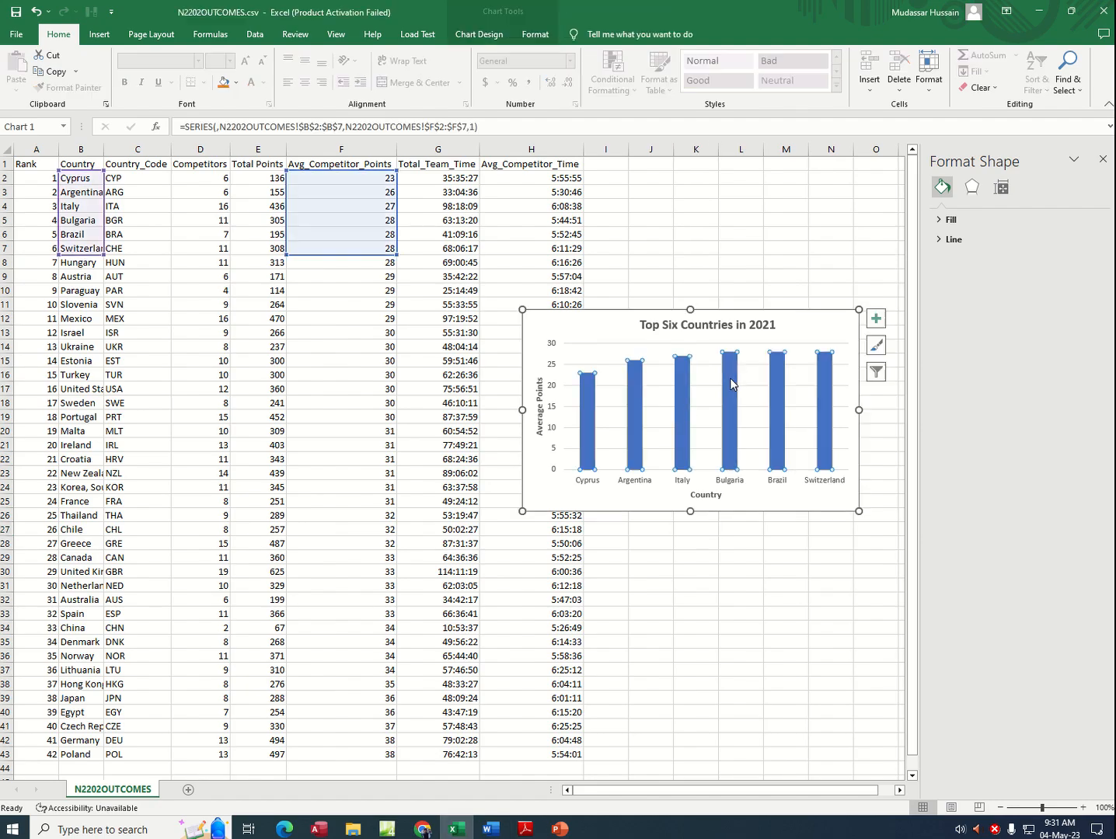
left_click(876, 318)
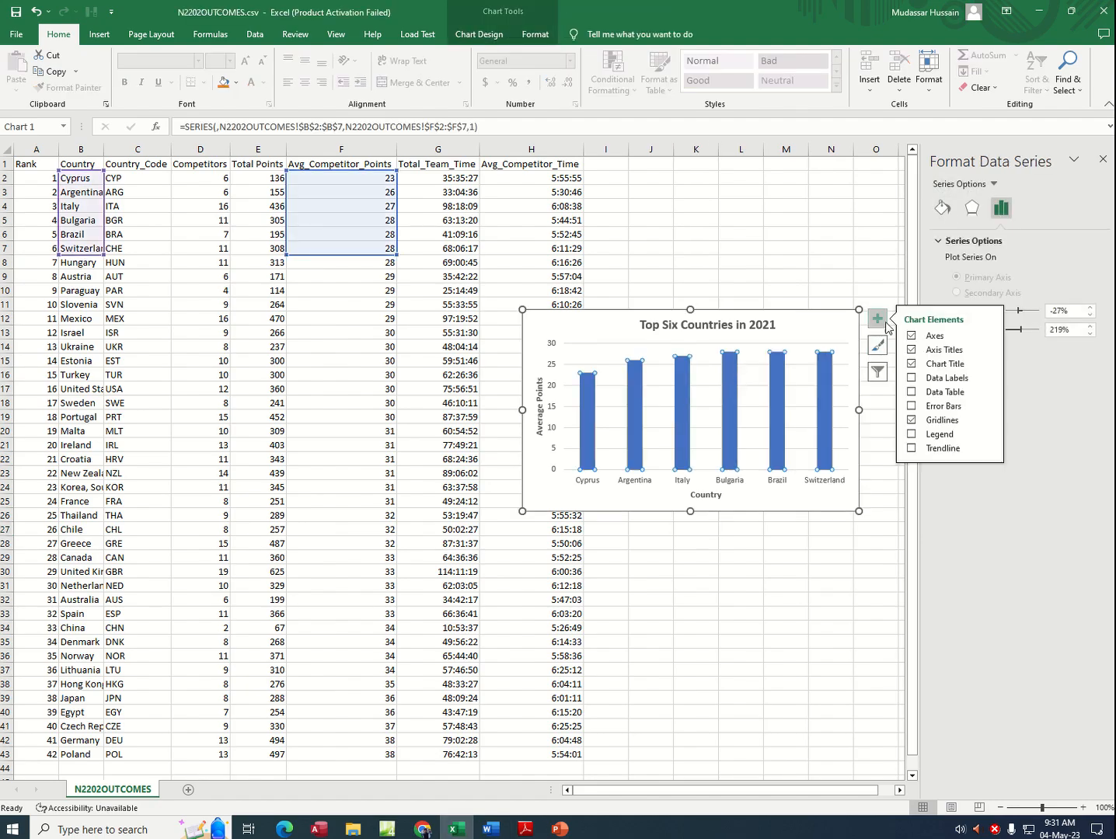
left_click(925, 379)
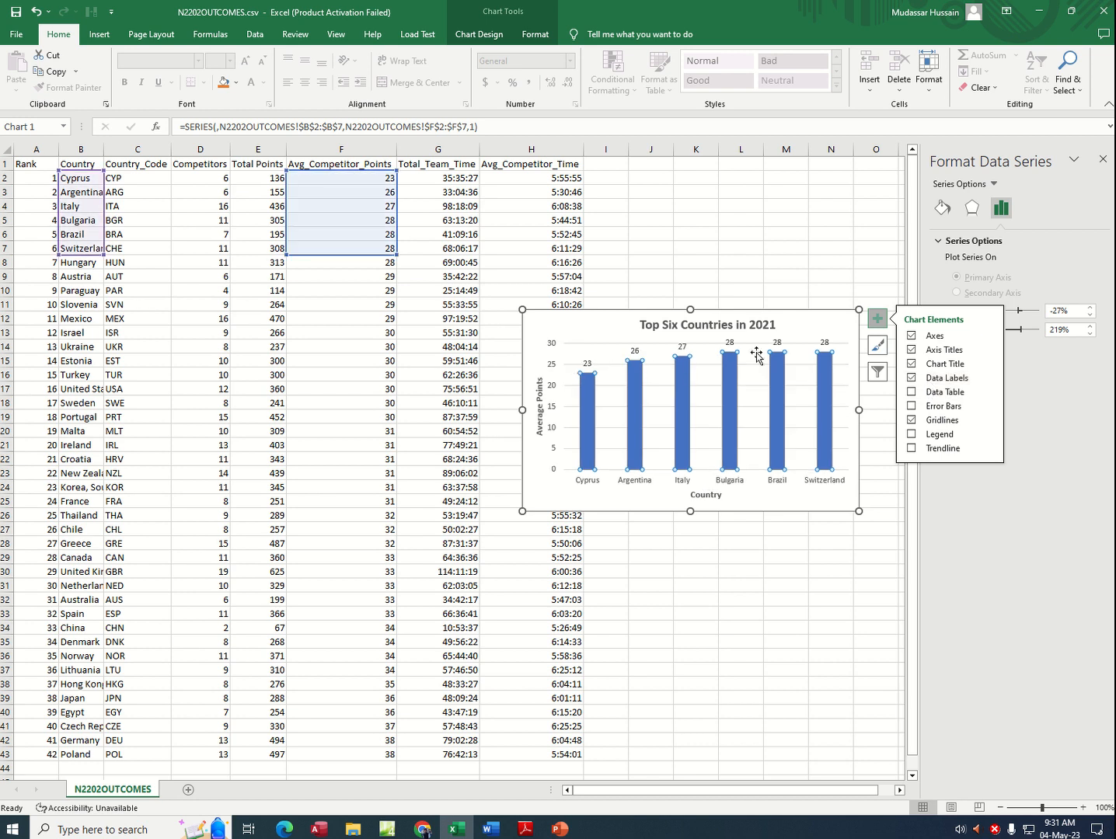
left_click(698, 555)
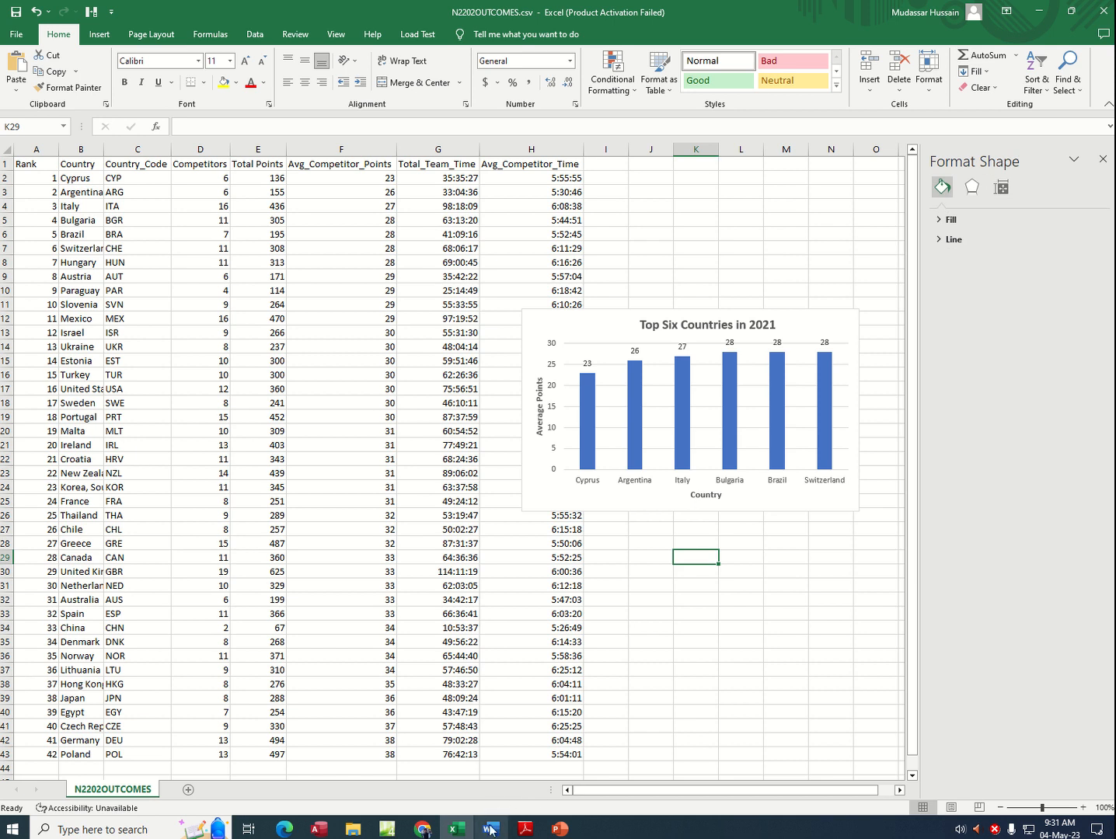
Step: Switch to the exam PDF and read the minimum, maximum and increment required for the value axis in task 26
left_click(526, 828)
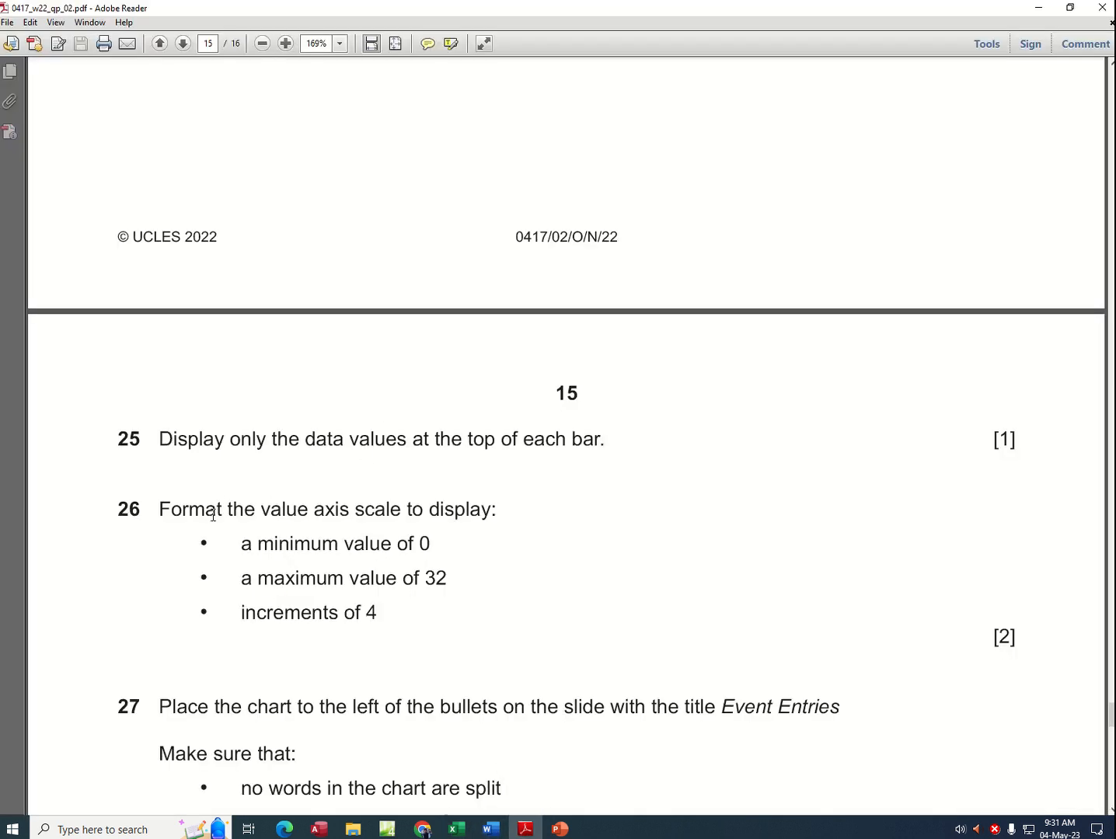
left_click_drag(213, 515, 435, 512)
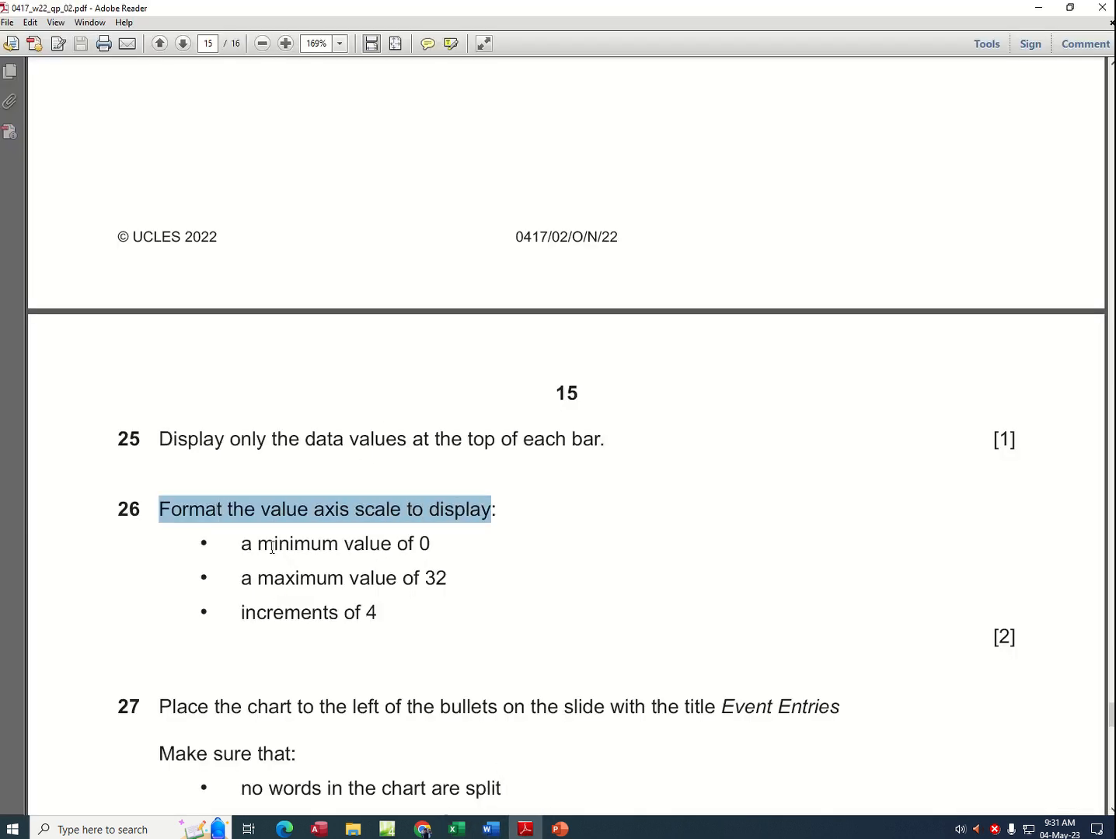
left_click_drag(259, 546, 430, 560)
left_click_drag(258, 579, 448, 583)
triple_click(319, 612)
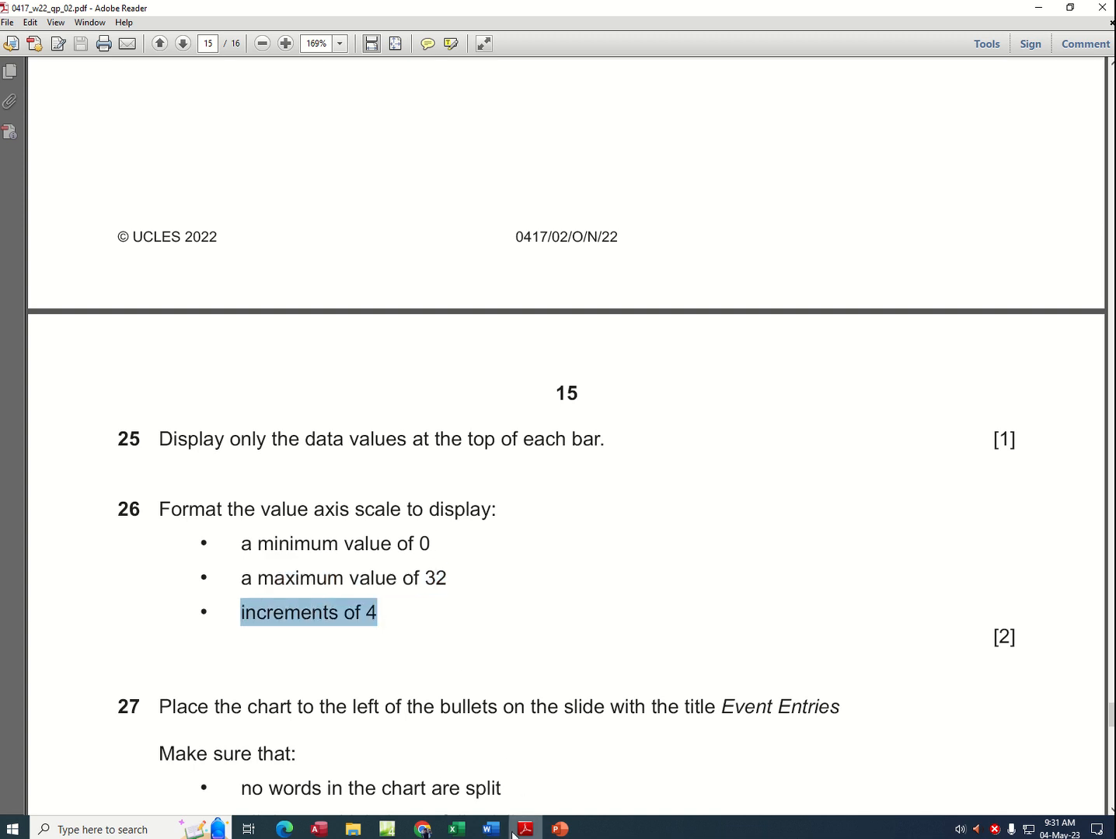
Step: In Excel, scale the chart's value axis from 0 to a maximum of 32 with major units of 4
left_click(456, 829)
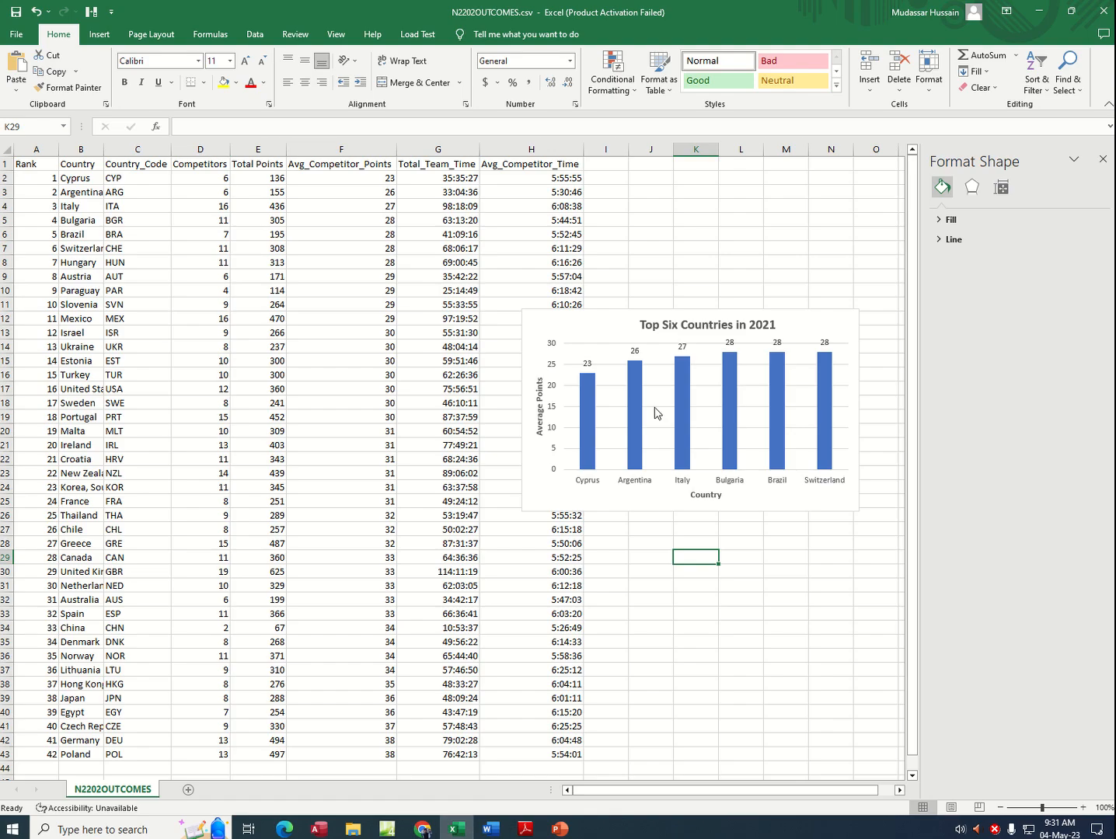
double_click(551, 369)
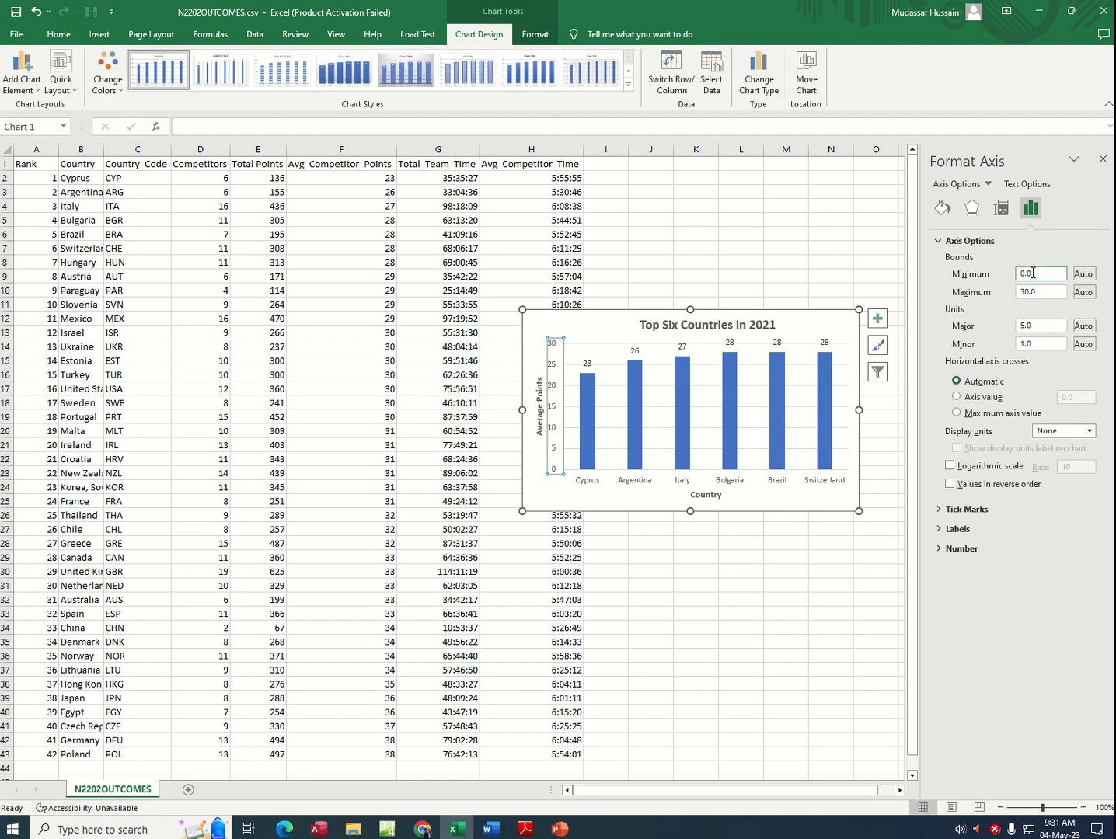
left_click(528, 829)
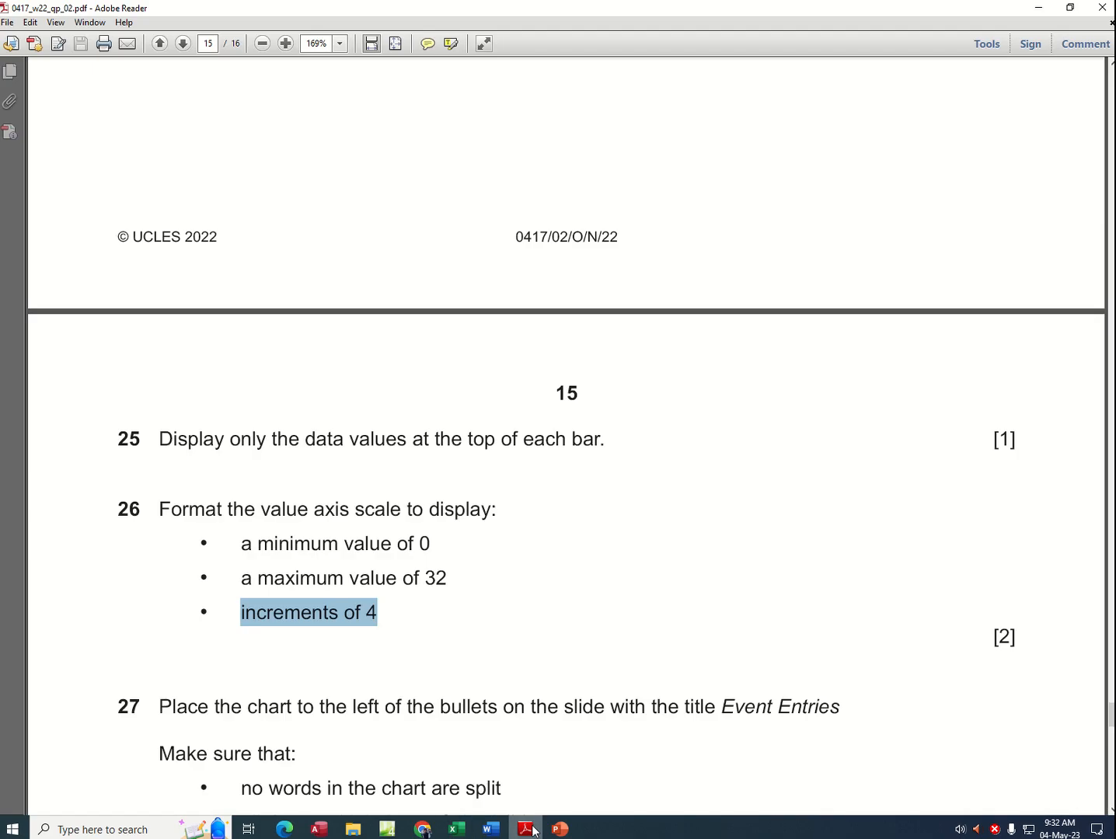
left_click(528, 829)
double_click(1039, 290)
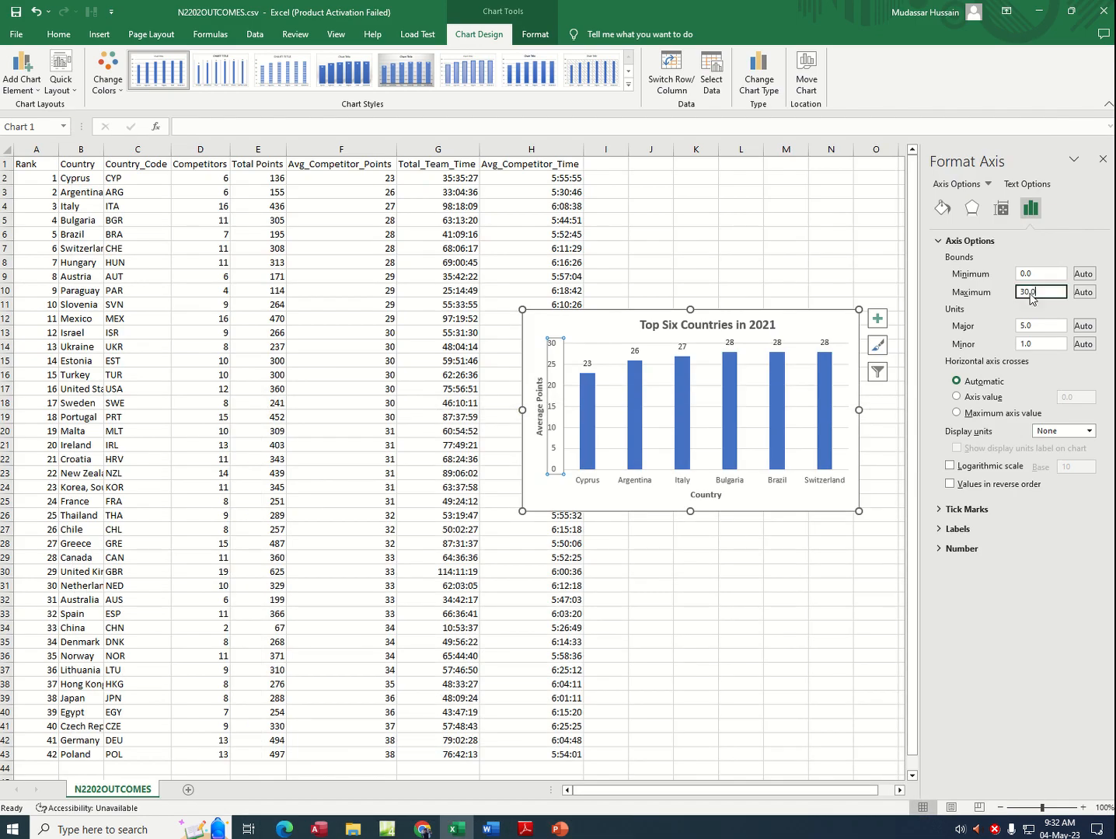
type("32")
left_click(525, 829)
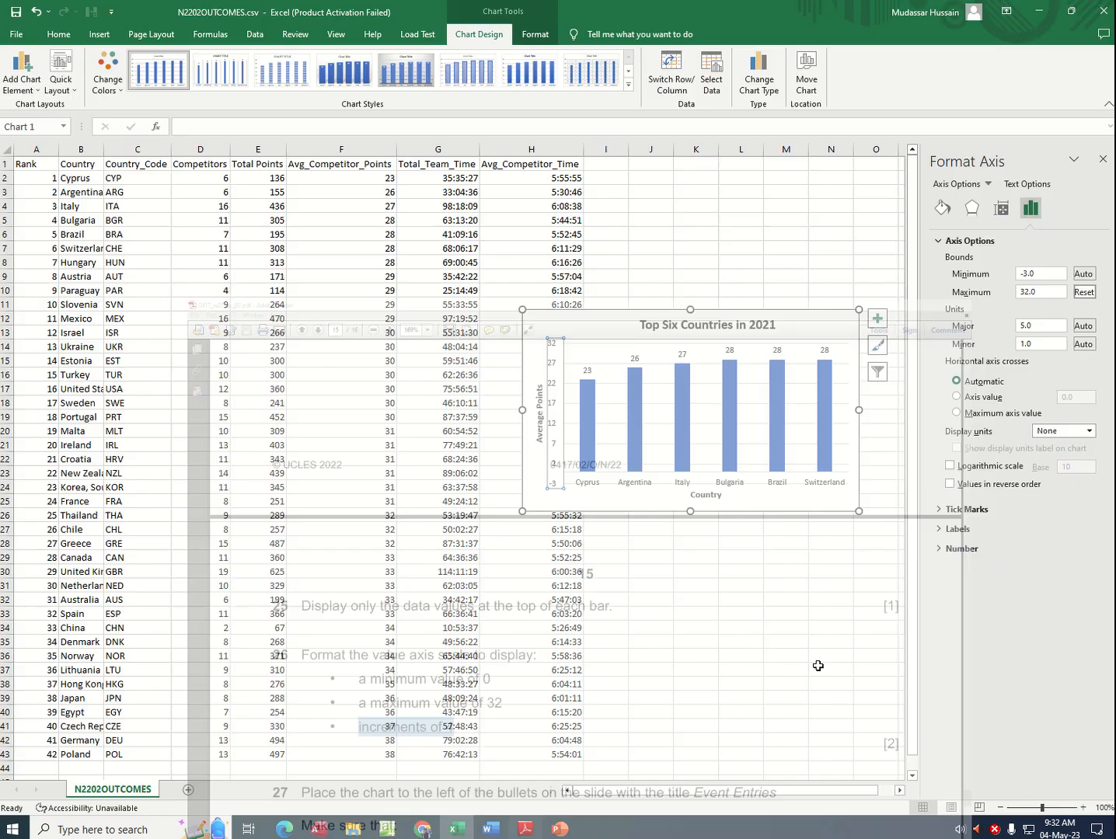
left_click(524, 829)
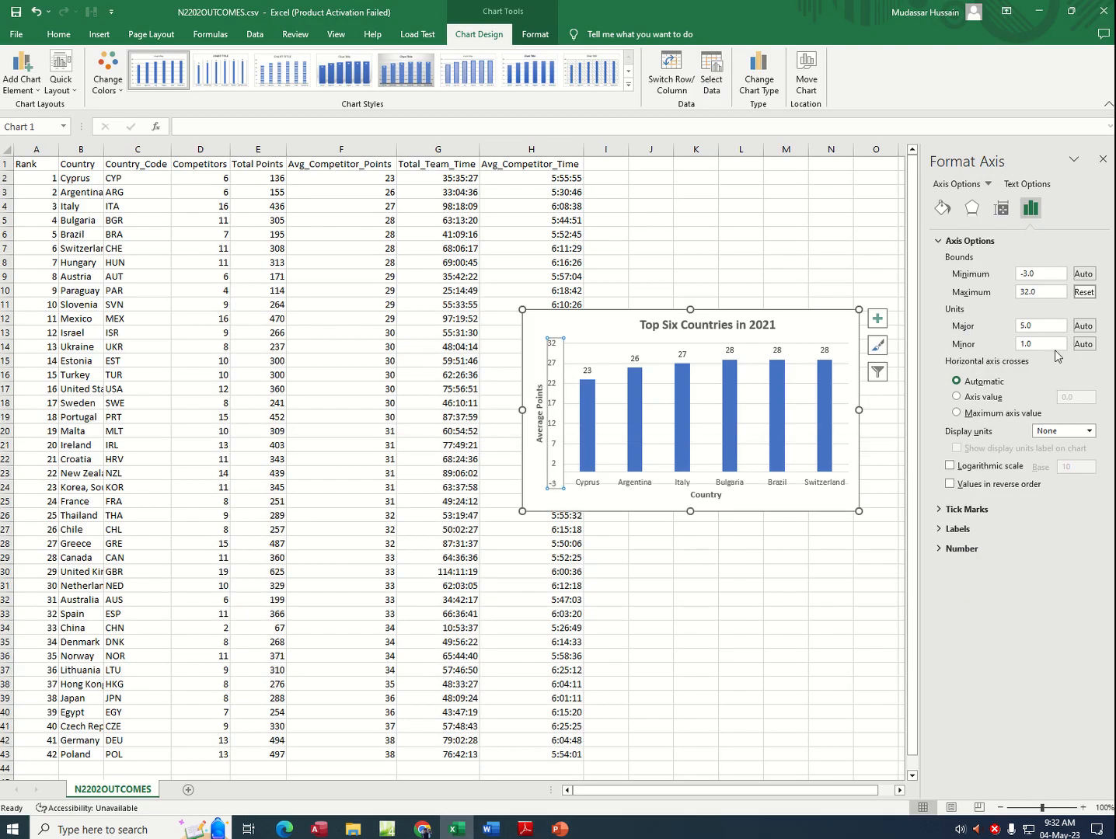
left_click_drag(1037, 325, 987, 330)
left_click(818, 576)
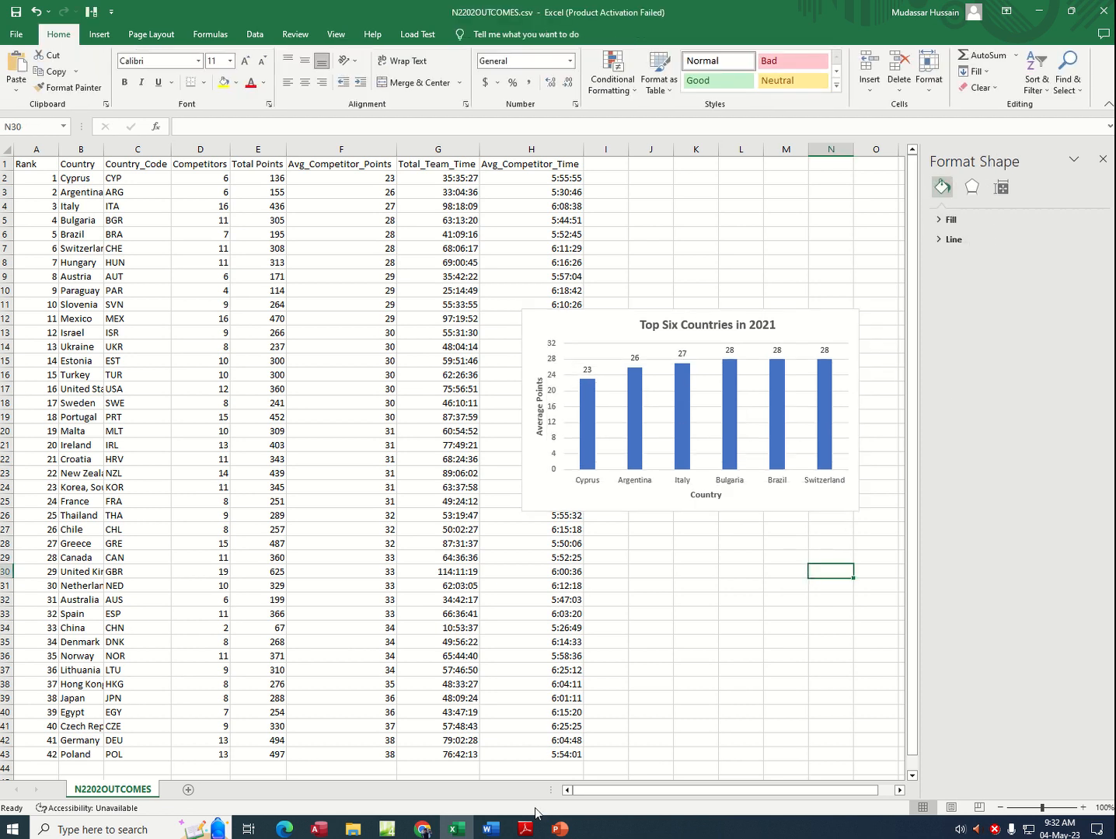
Step: Switch to the exam PDF and read in task 27 where the chart has to be placed and on which slide
left_click(521, 835)
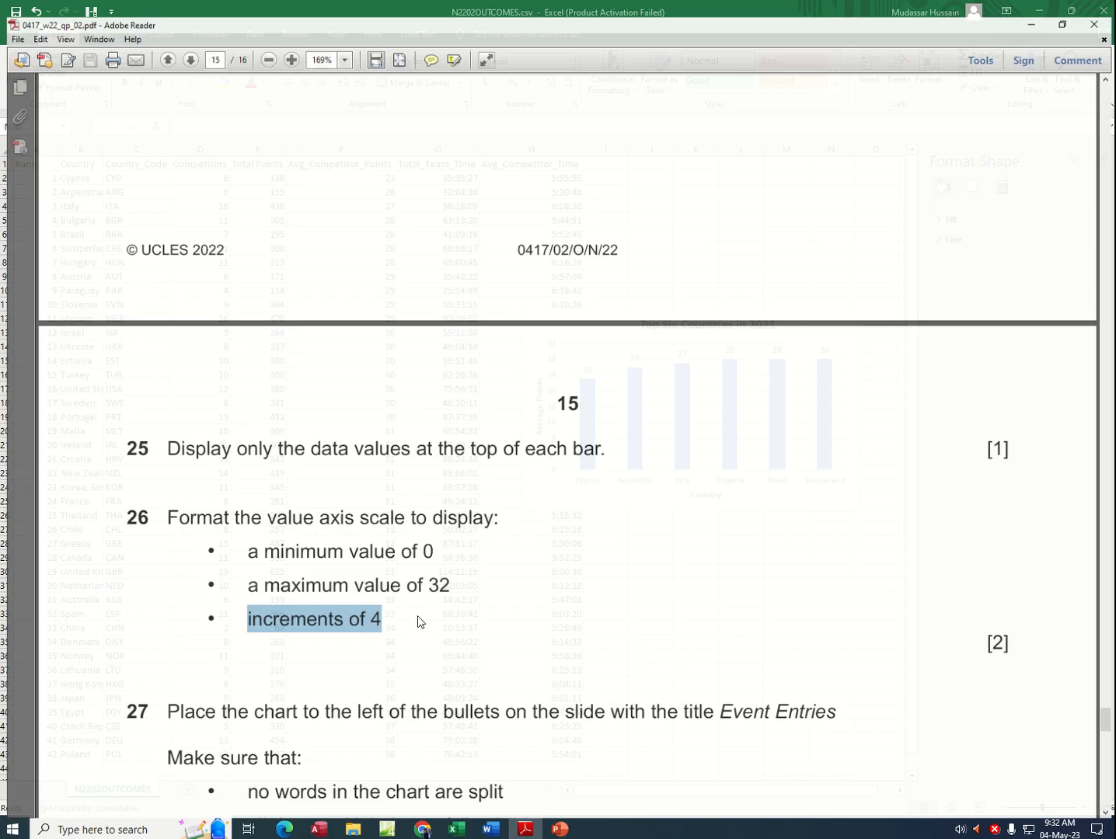
scroll(387, 531, "down", 5)
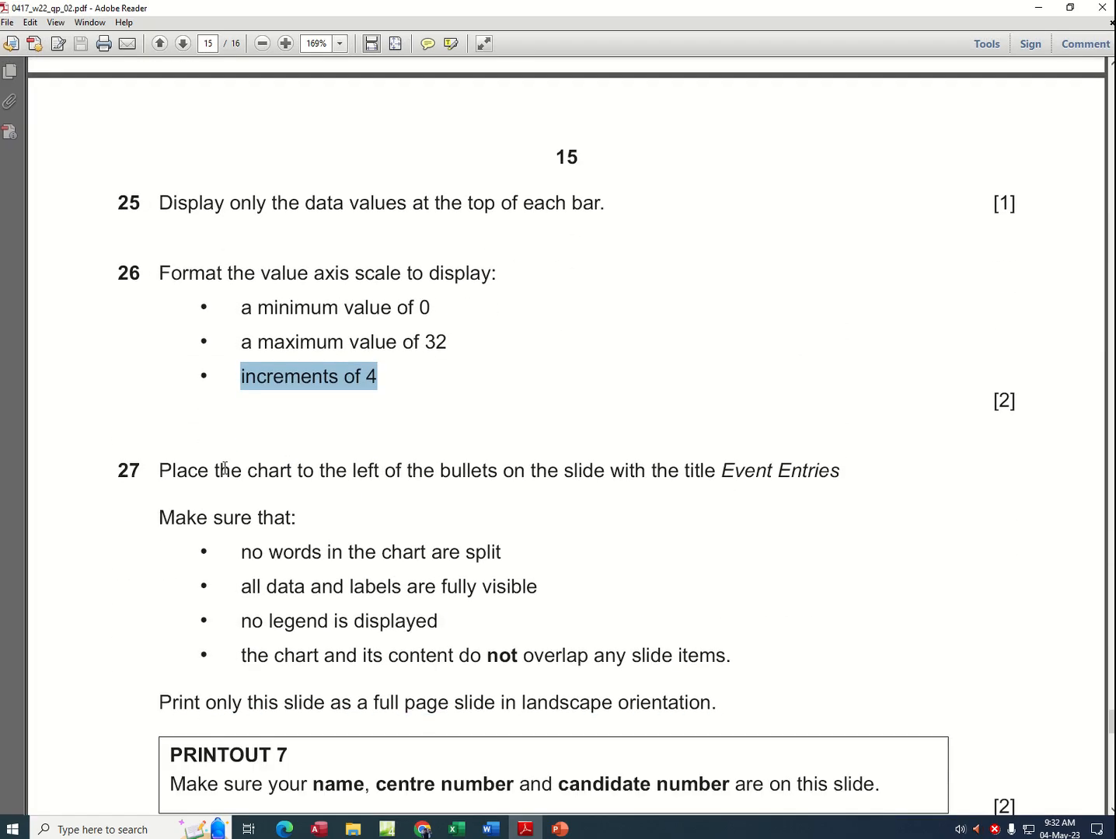
left_click_drag(217, 470, 569, 470)
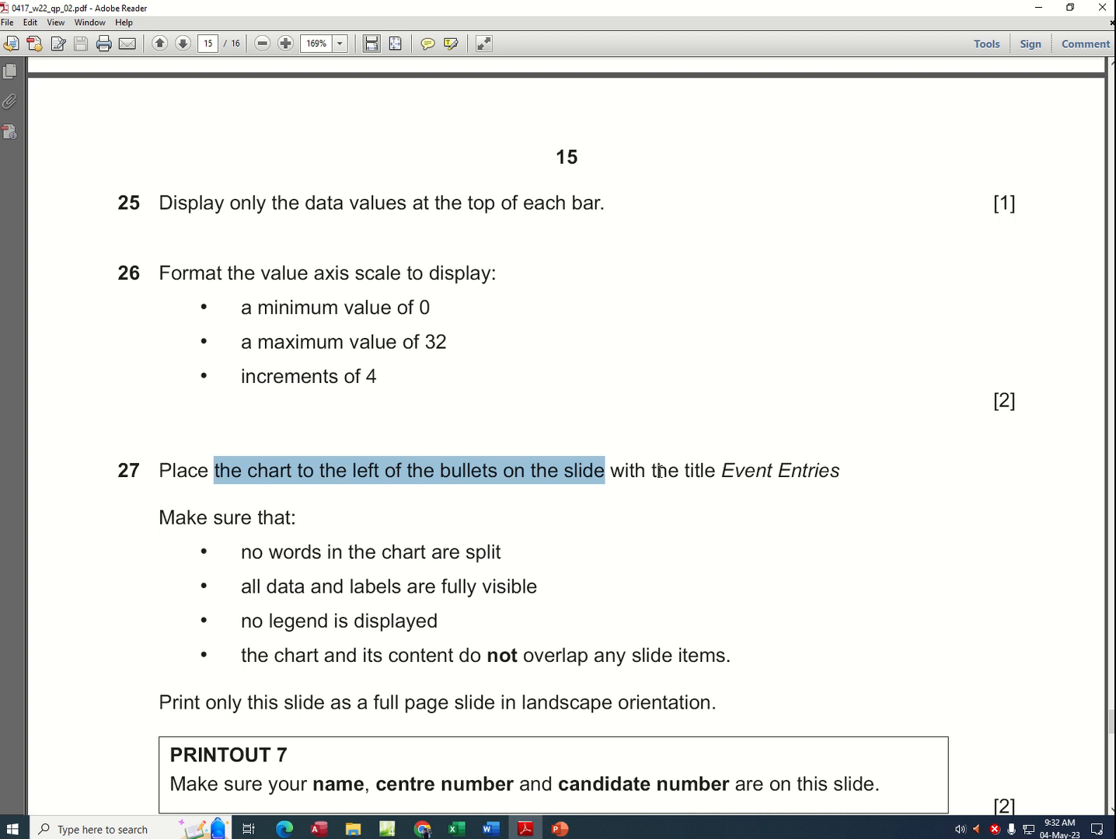
left_click_drag(724, 470, 840, 465)
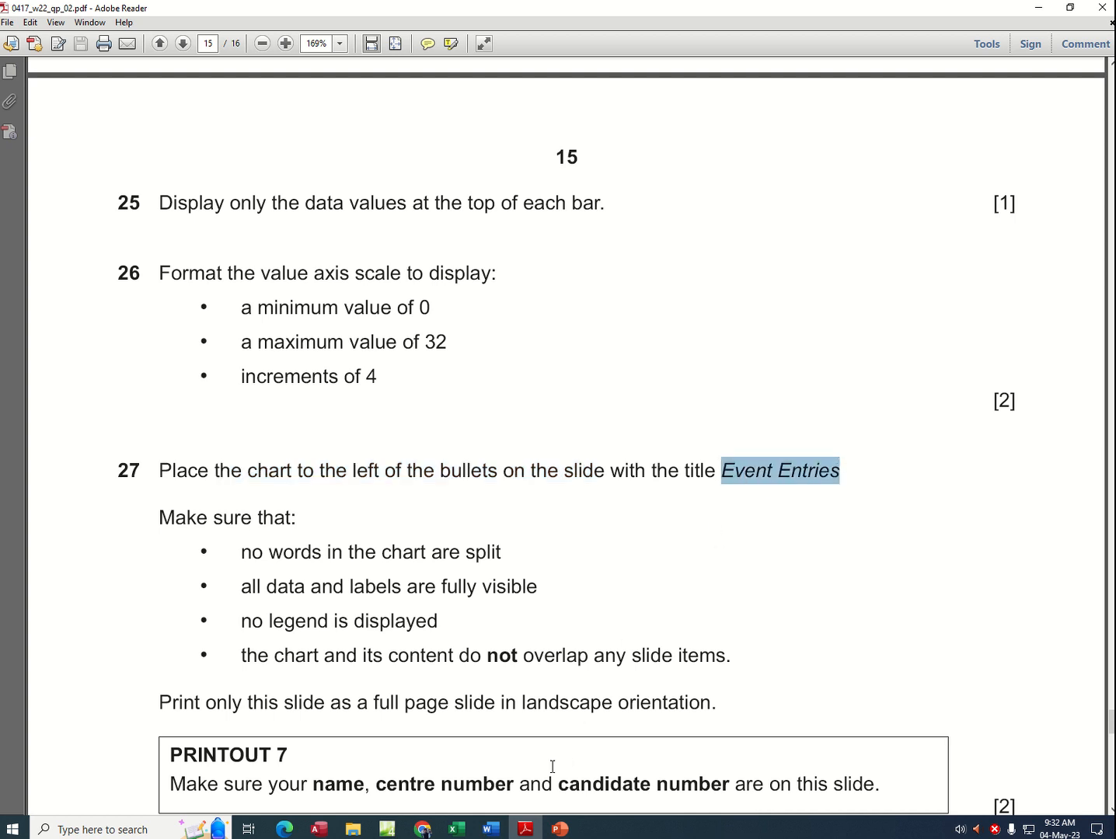
Step: Switch to PowerPoint and narrow the bullet text box on the Event Entries slide from its left edge to roughly half its width
left_click(561, 829)
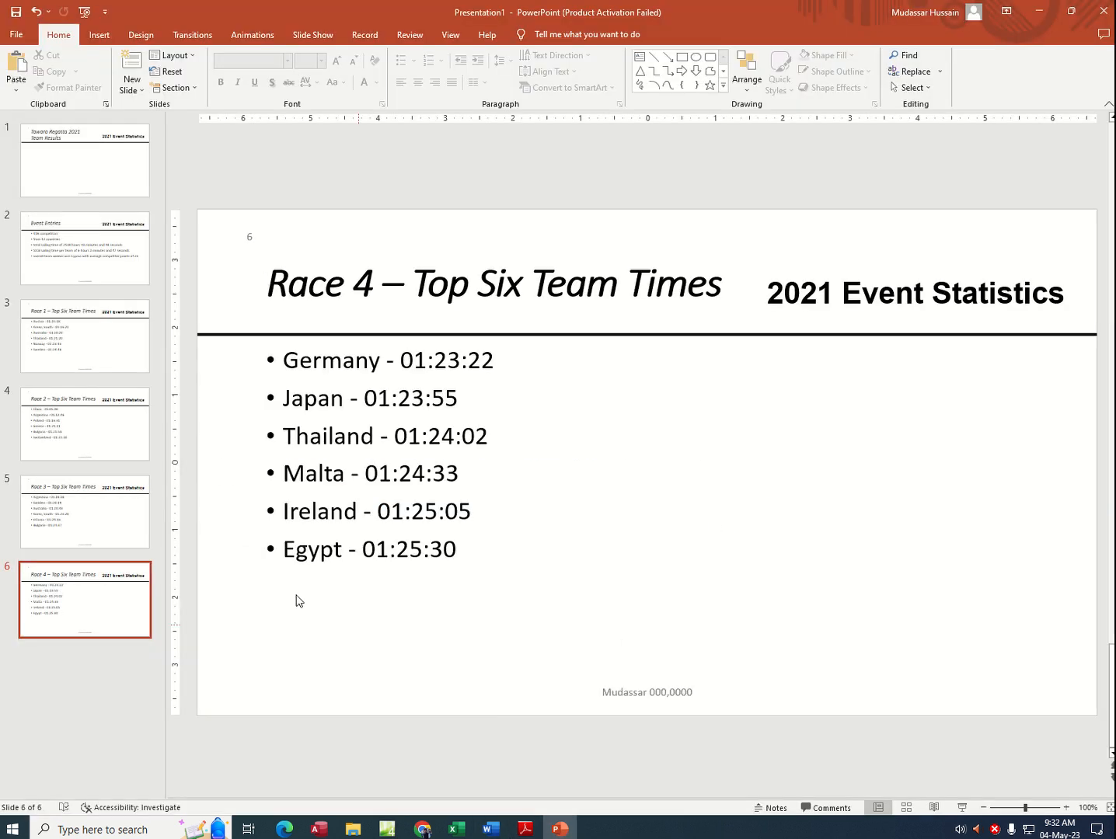
left_click(39, 511)
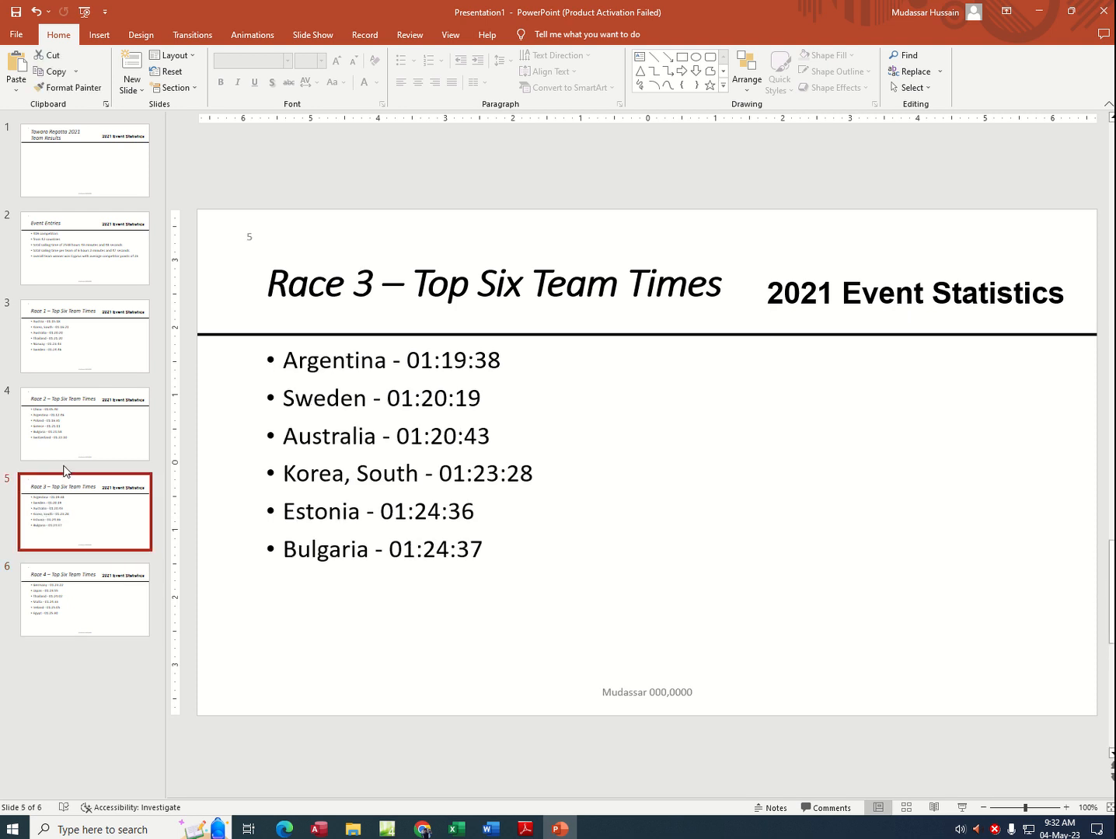
left_click(71, 404)
left_click(82, 336)
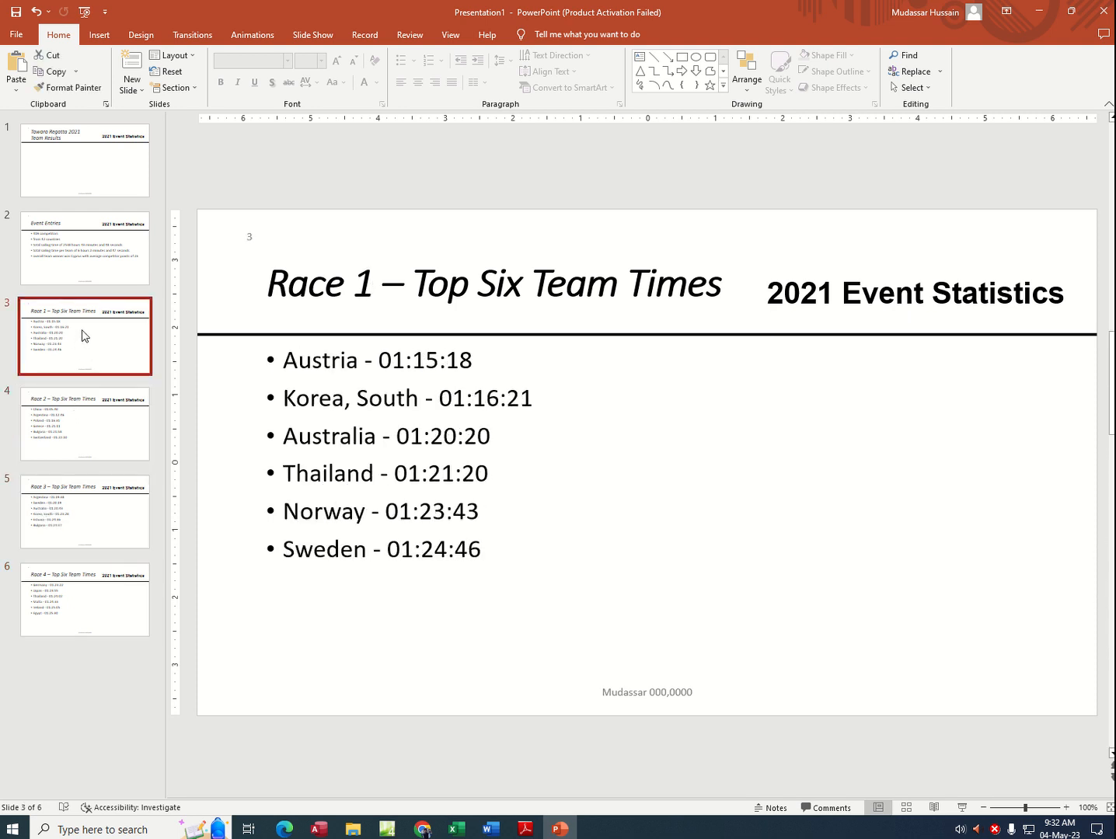
left_click(83, 249)
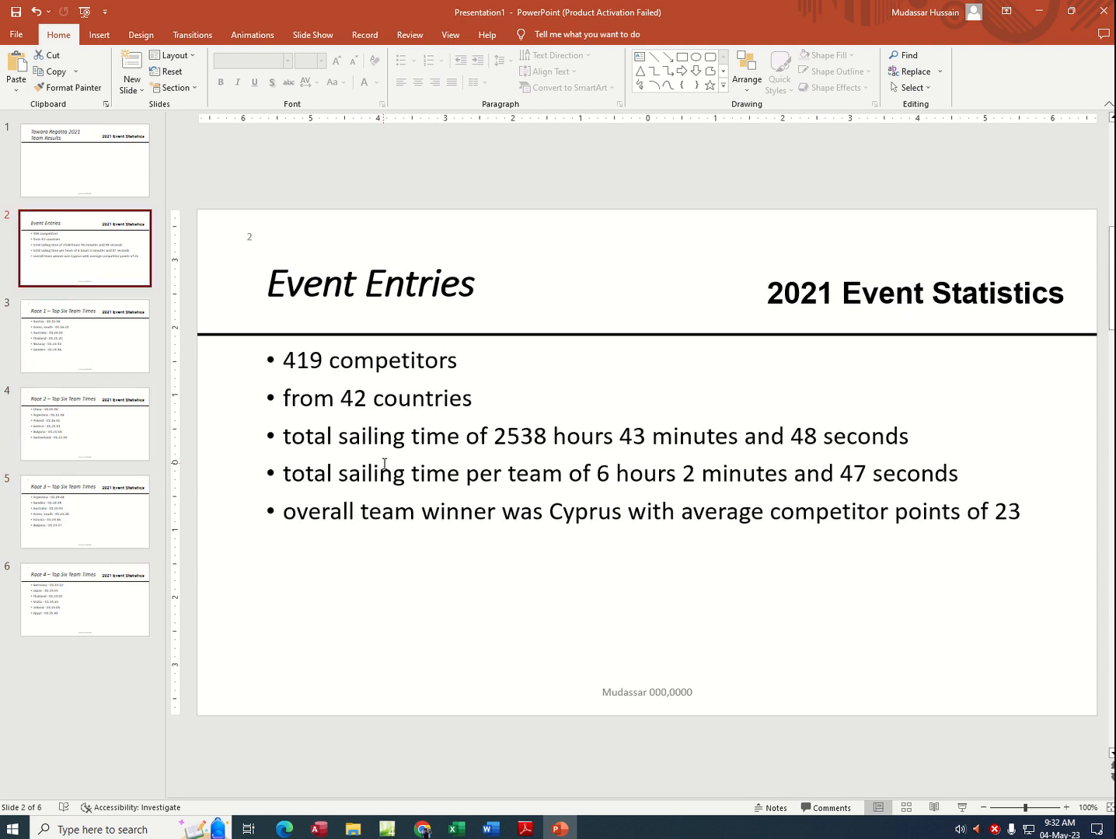
left_click(332, 433)
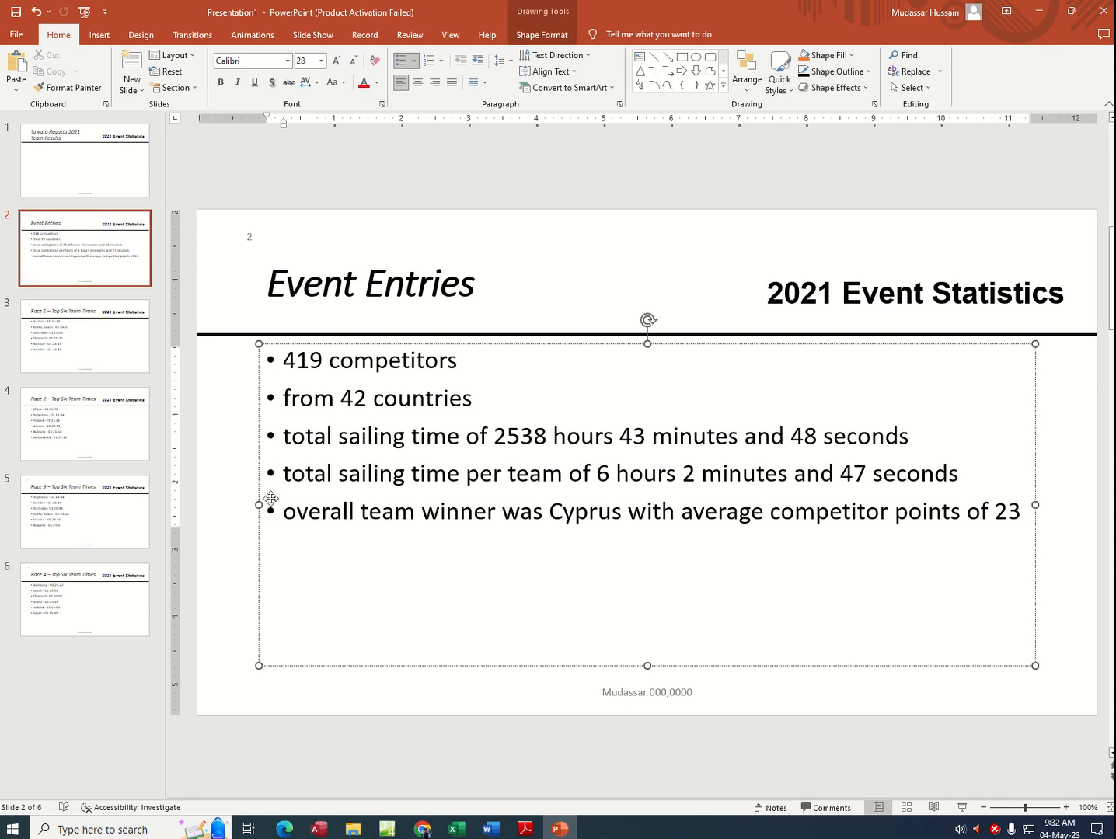
left_click_drag(261, 505, 661, 493)
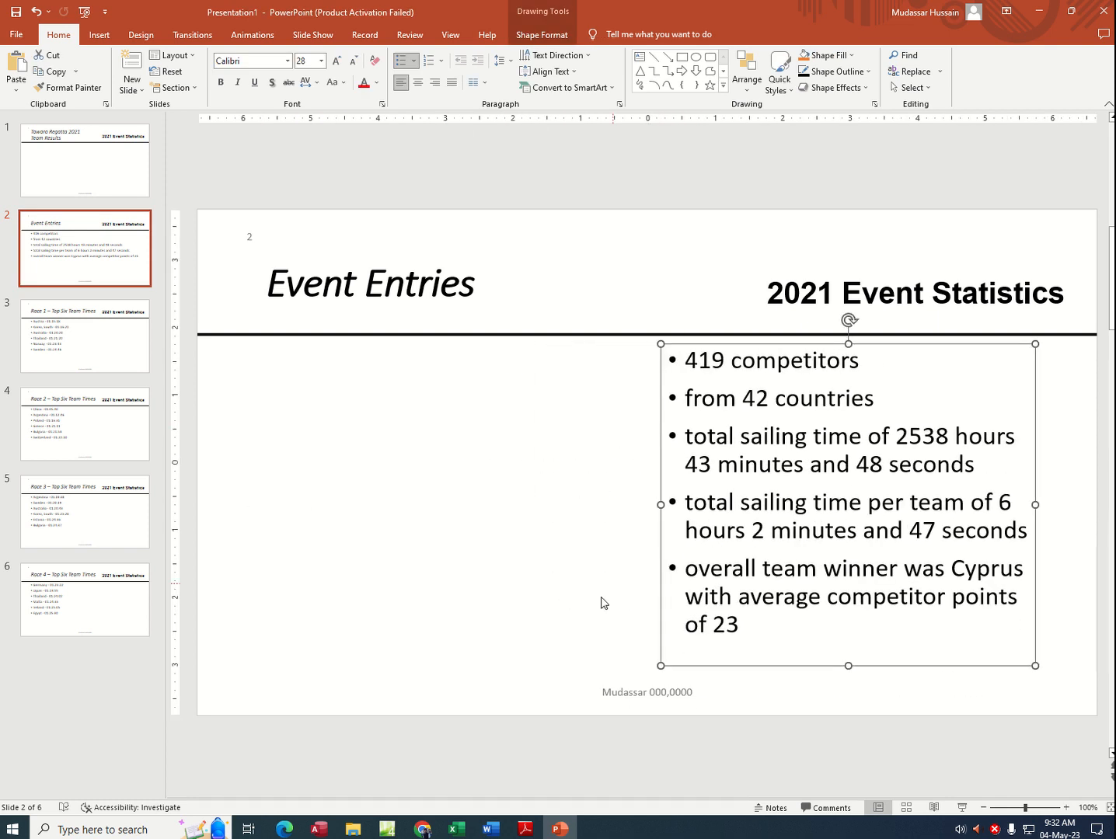
Step: Switch to Excel and copy the Top Six Countries in 2021 chart
left_click(455, 829)
right_click(801, 318)
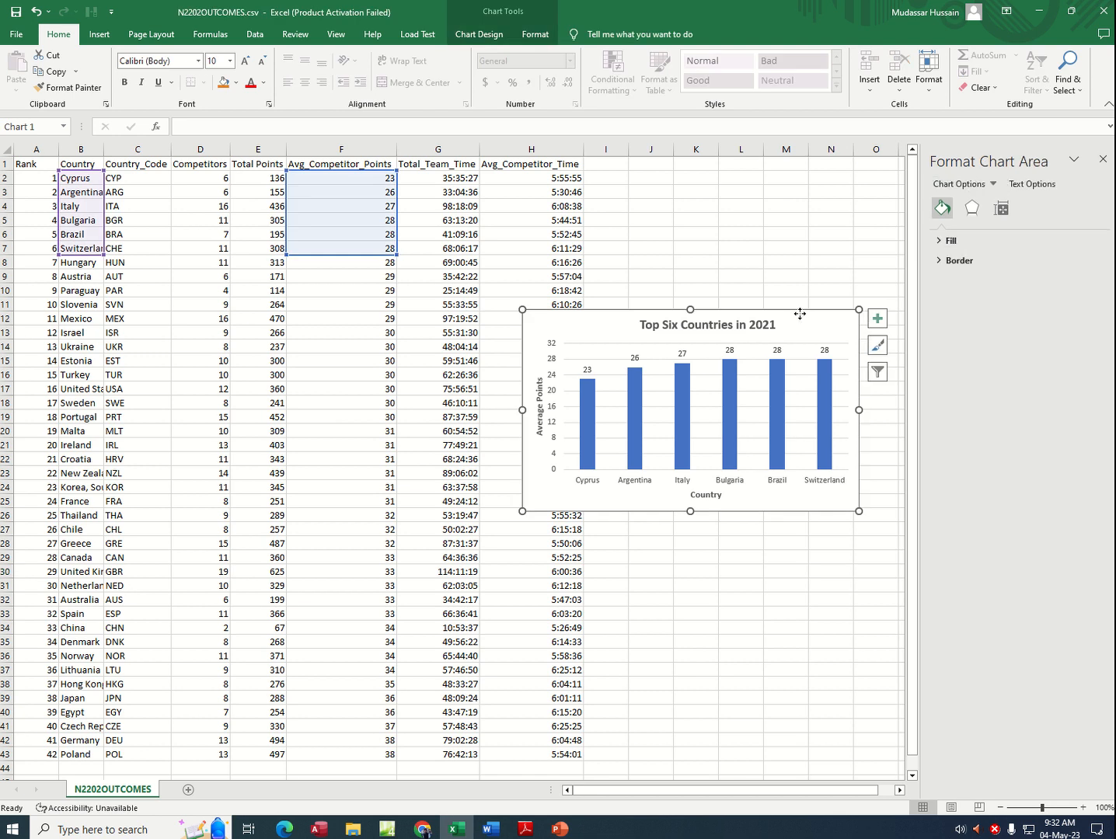
left_click(834, 364)
left_click(525, 828)
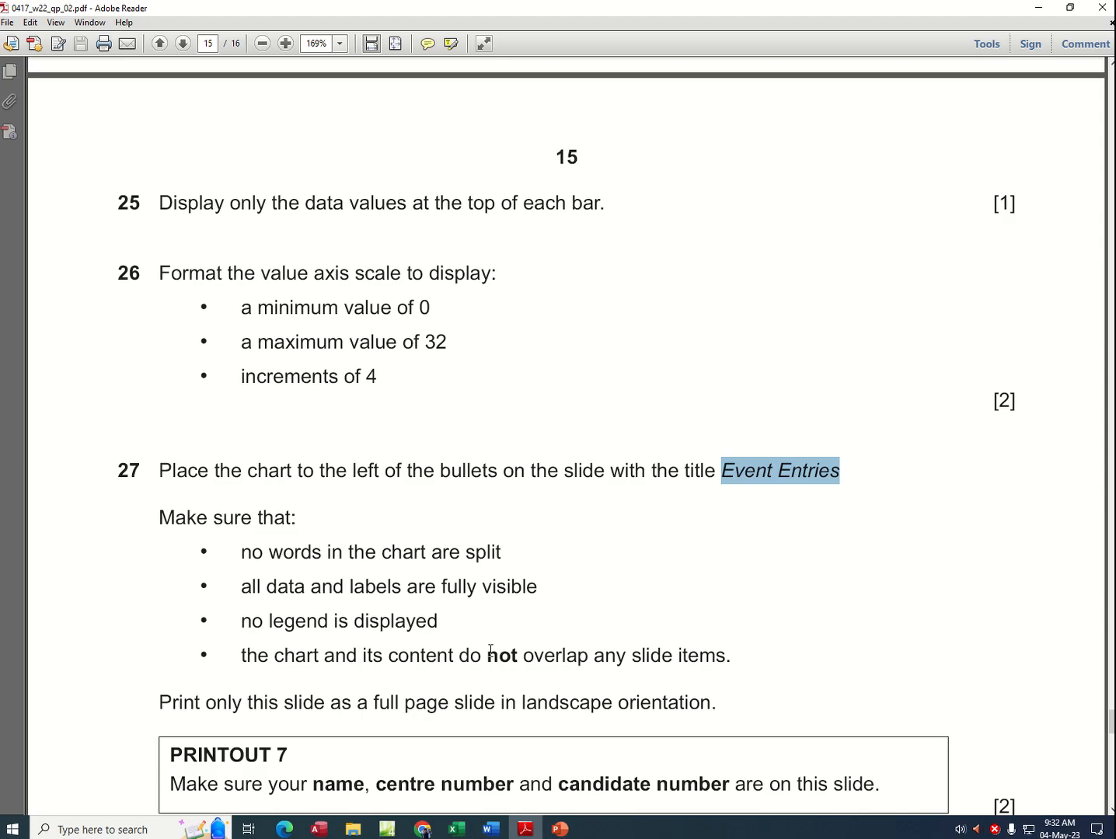
left_click(457, 829)
left_click(521, 831)
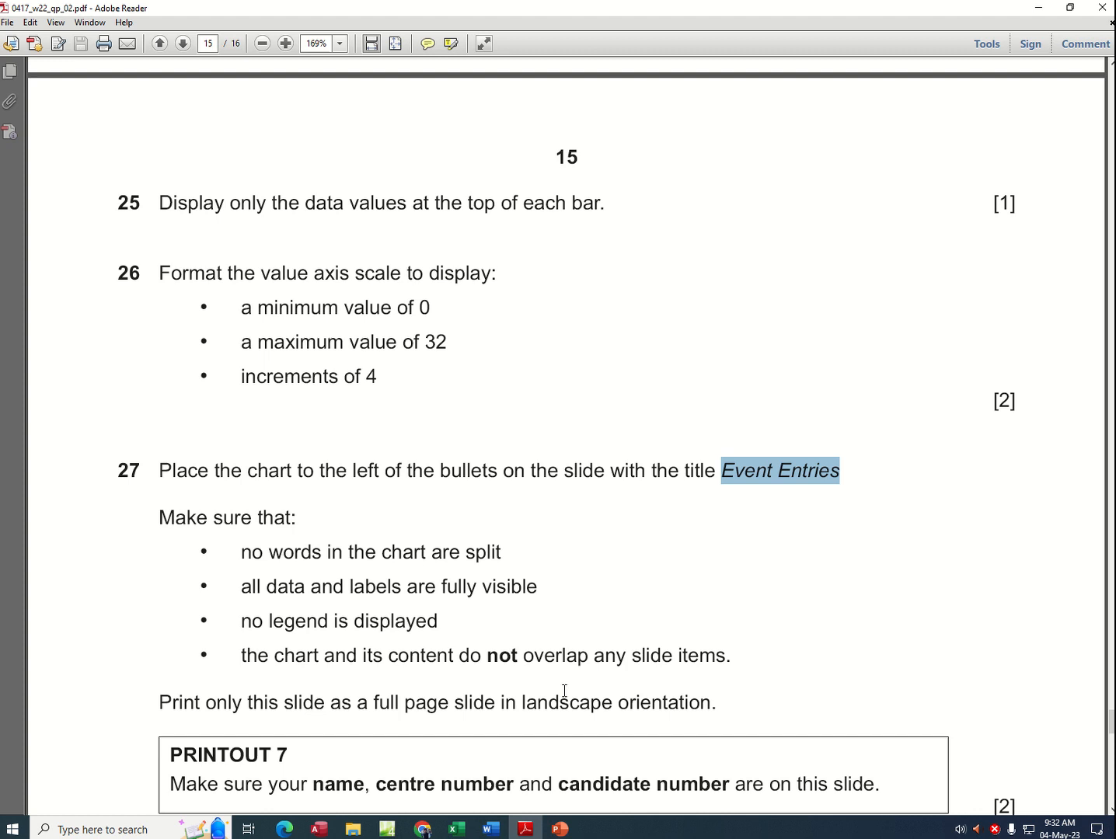
Step: Switch to PowerPoint, paste the copied chart onto the Event Entries slide and place it to the left of the bullets
left_click(560, 829)
left_click(444, 449)
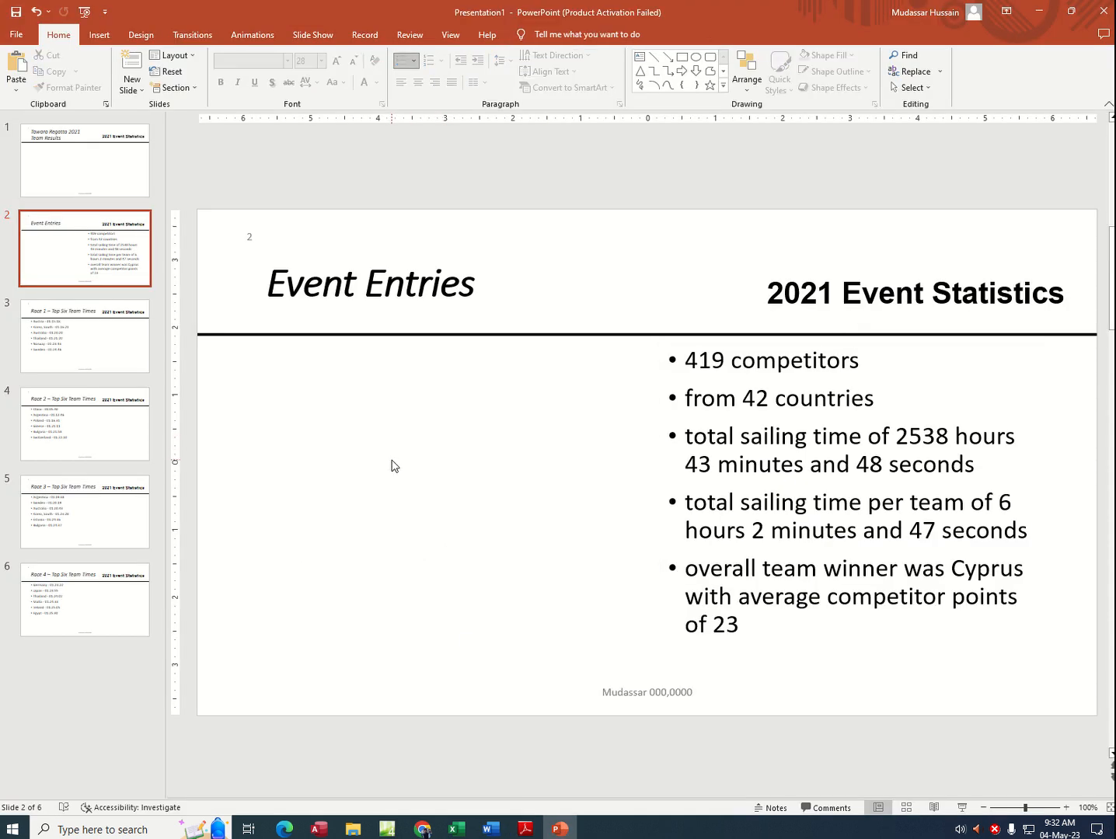
key("ctrl+v")
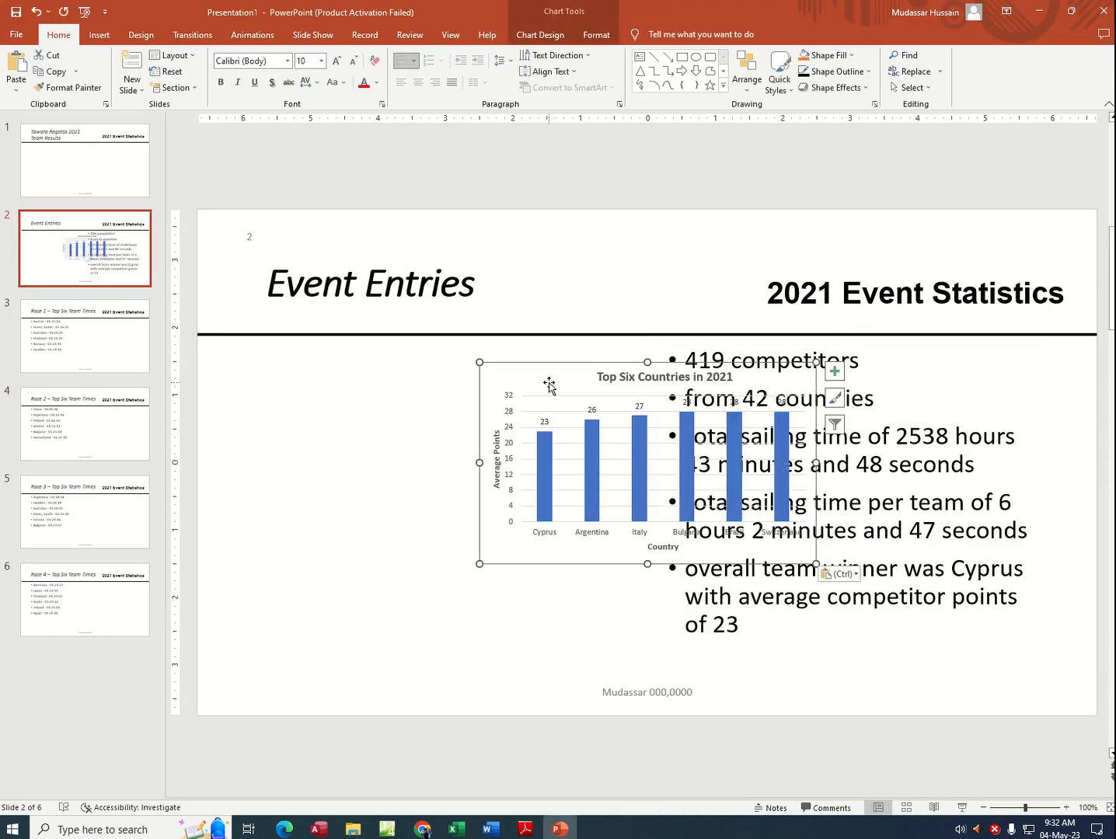
left_click_drag(549, 384, 289, 427)
left_click(755, 398)
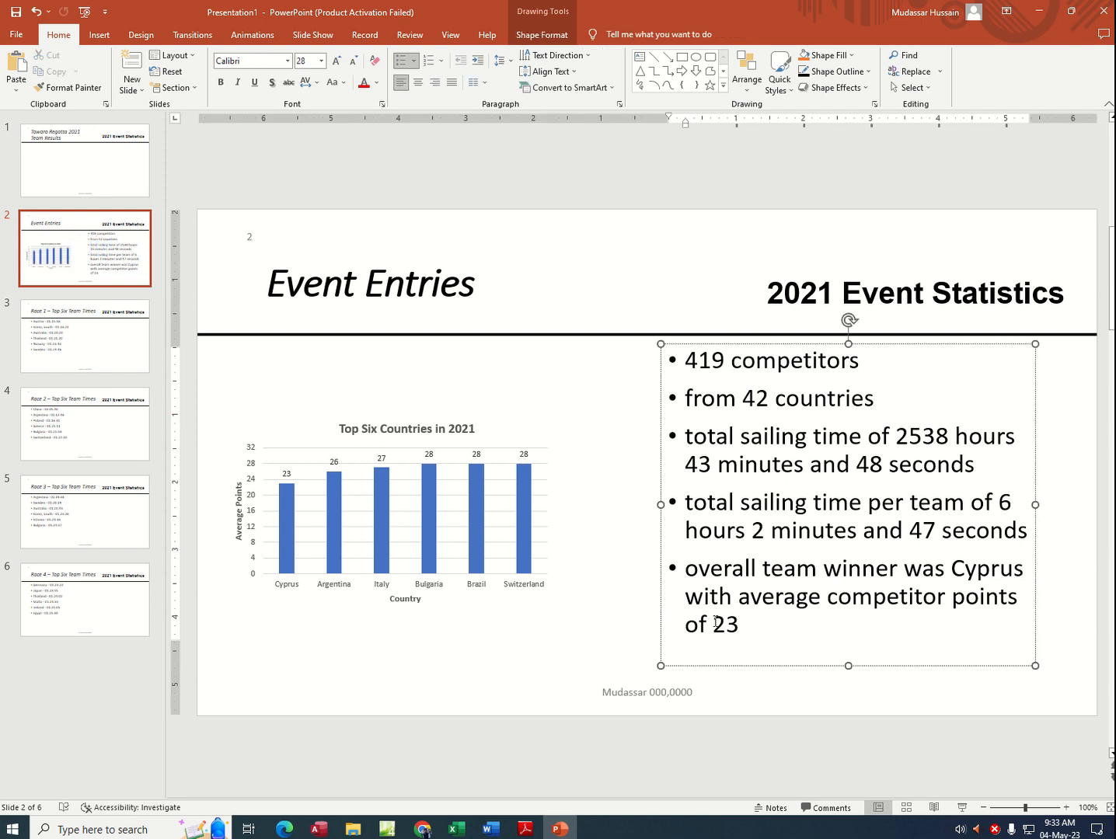
left_click(550, 651)
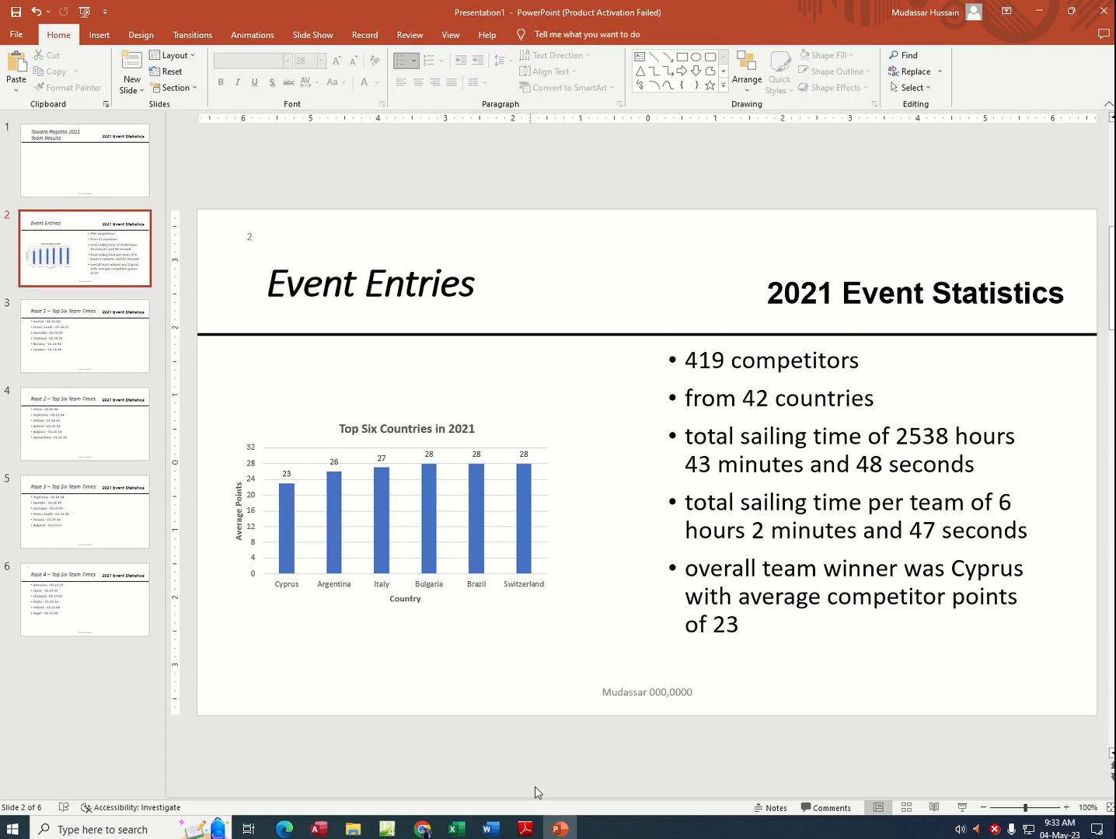
Step: Switch to the exam PDF and read task 27's conditions for the chart and its requirements for printing the slide
left_click(528, 826)
scroll(333, 573, "down", 2)
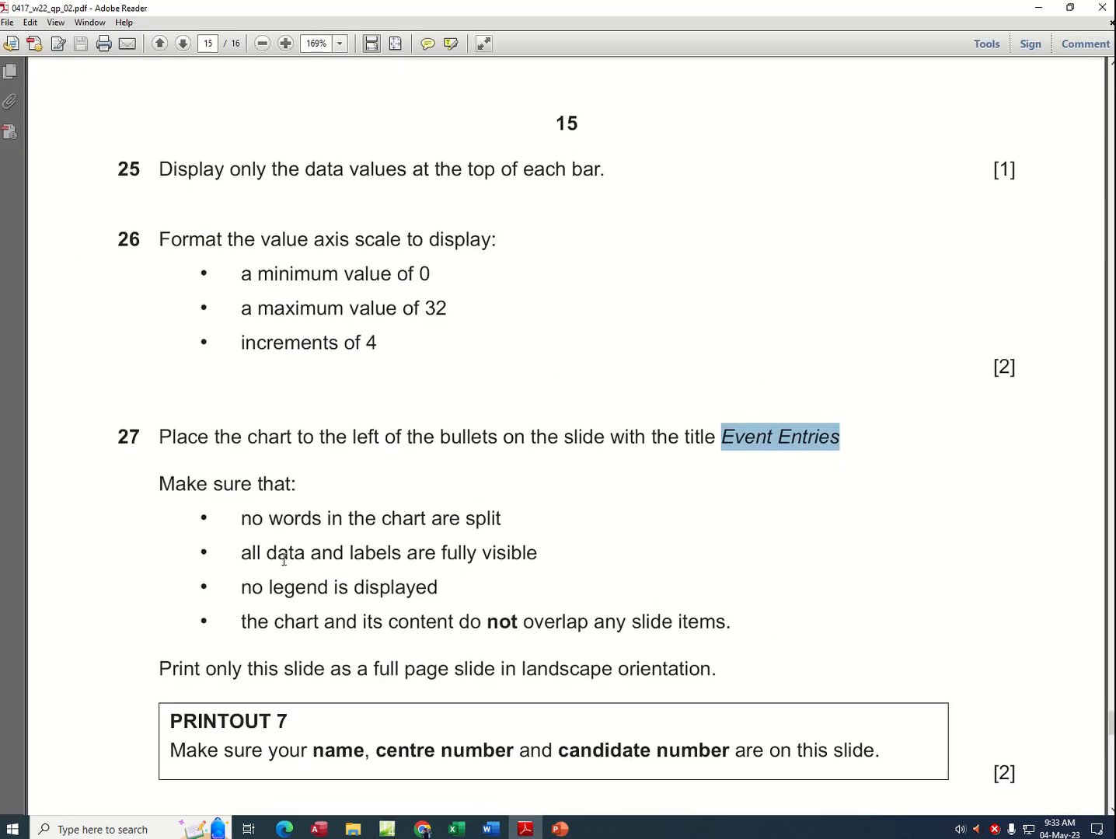
left_click_drag(243, 486, 402, 498)
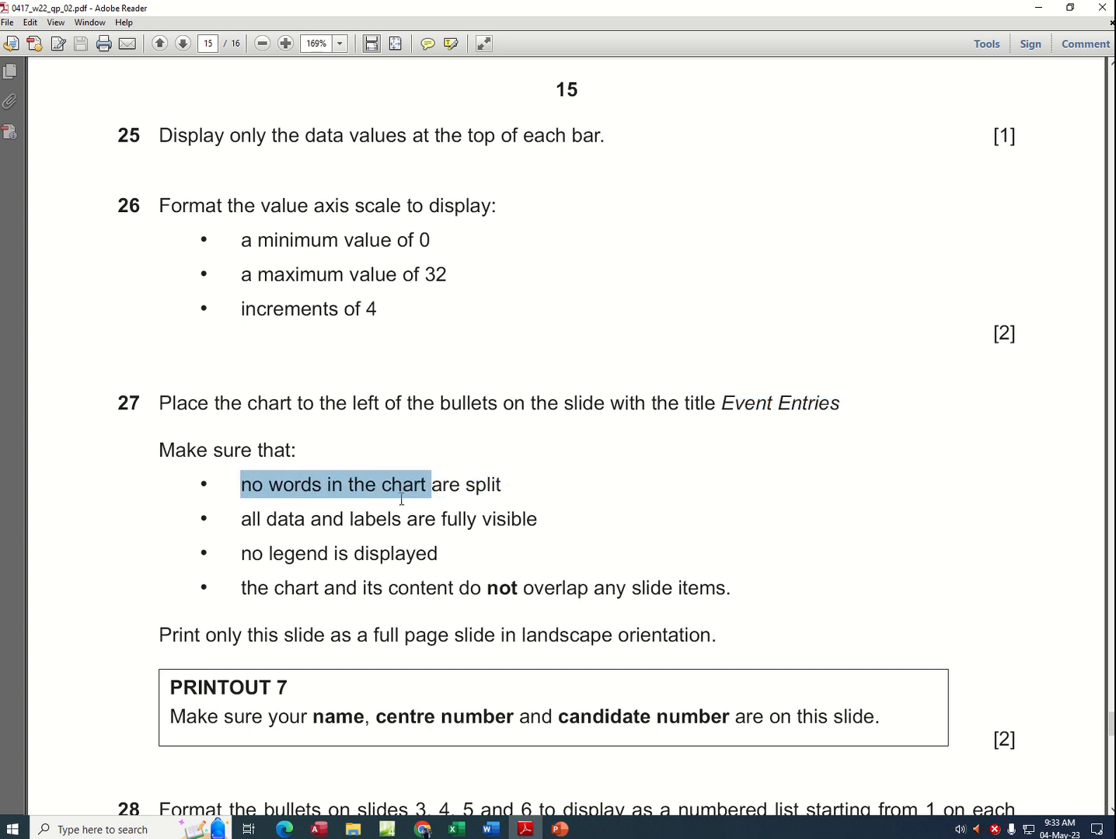
left_click_drag(264, 518, 505, 520)
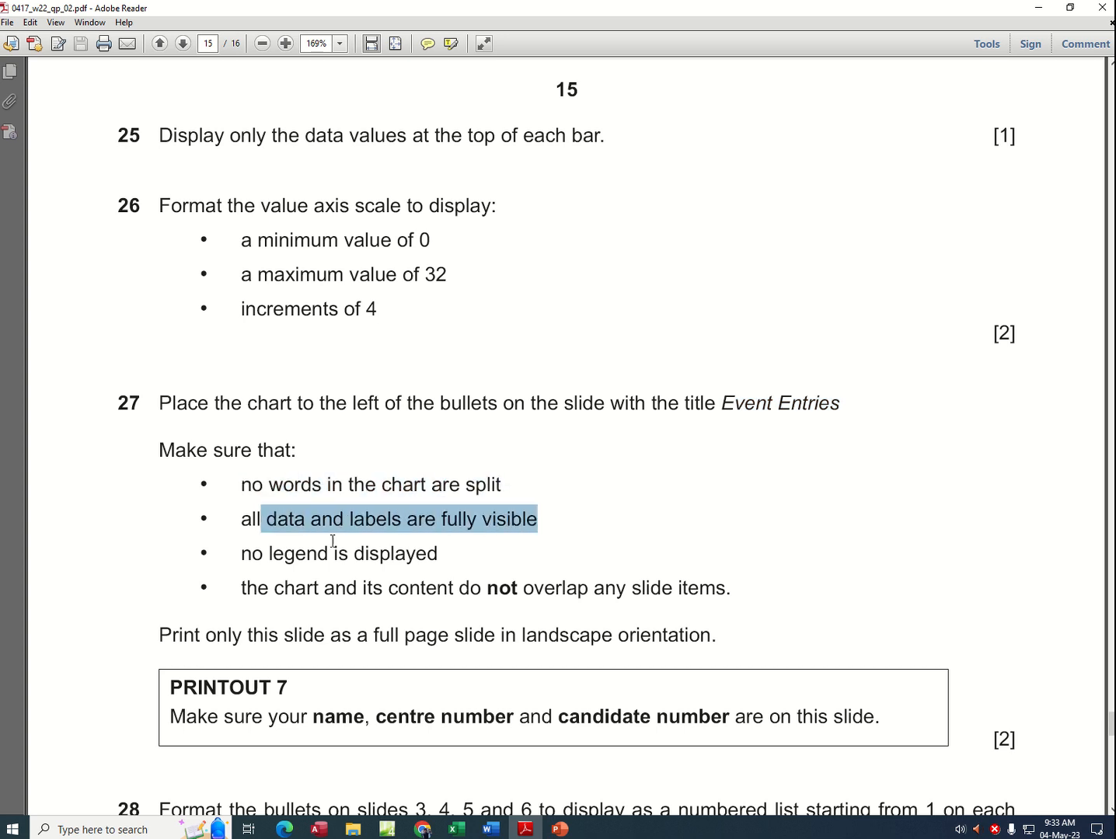
left_click_drag(262, 557, 438, 555)
left_click_drag(243, 594, 676, 589)
scroll(558, 595, "down", 1)
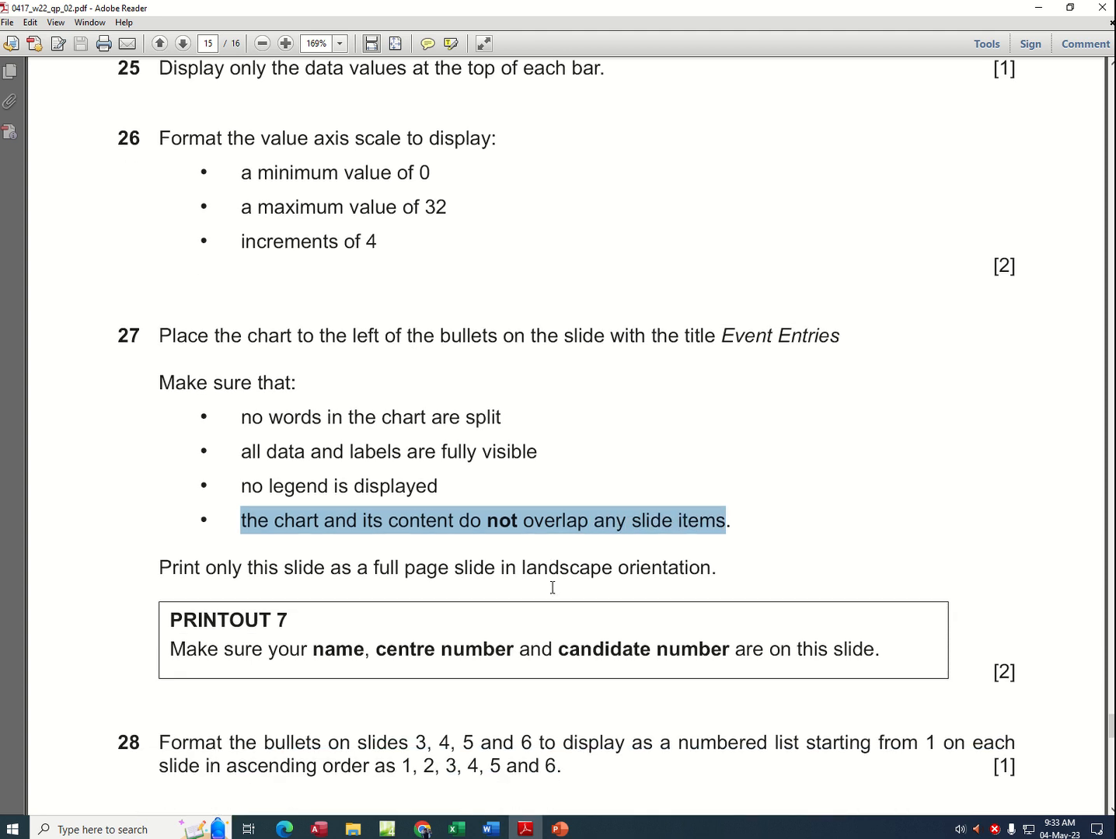
left_click_drag(245, 568, 488, 572)
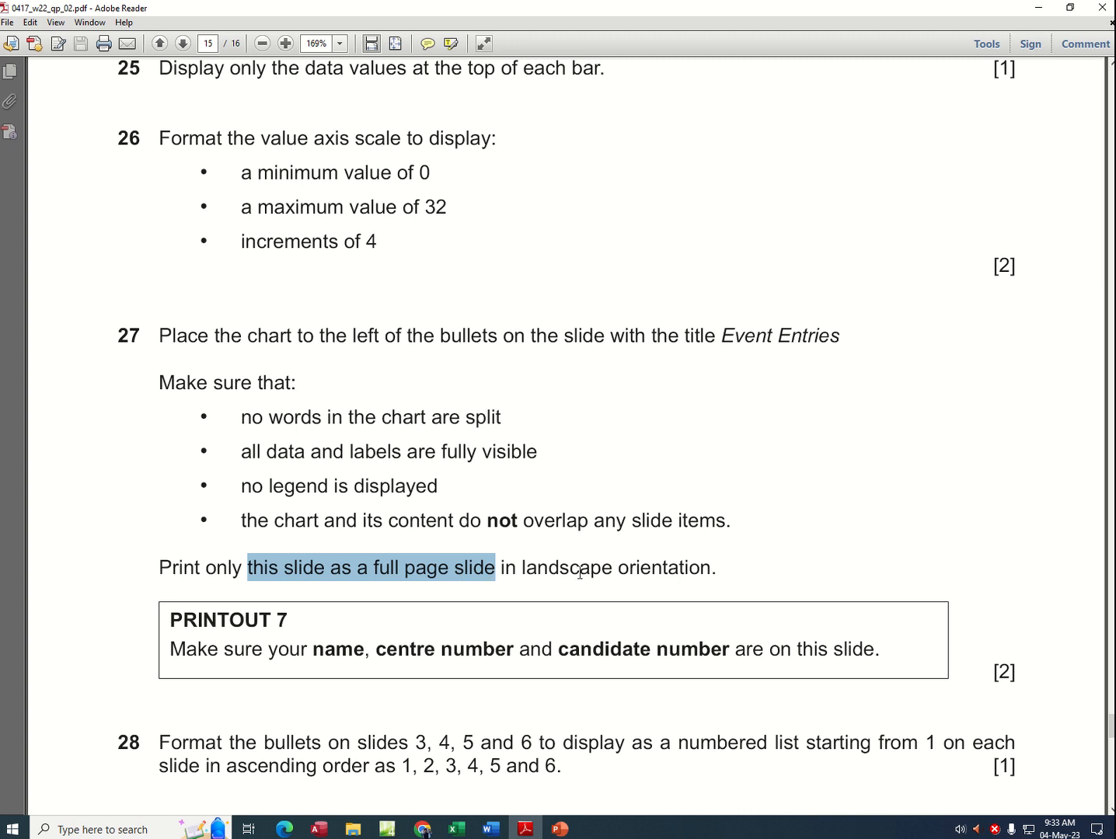
left_click_drag(580, 573, 631, 578)
scroll(585, 593, "down", 2)
scroll(451, 576, "down", 2)
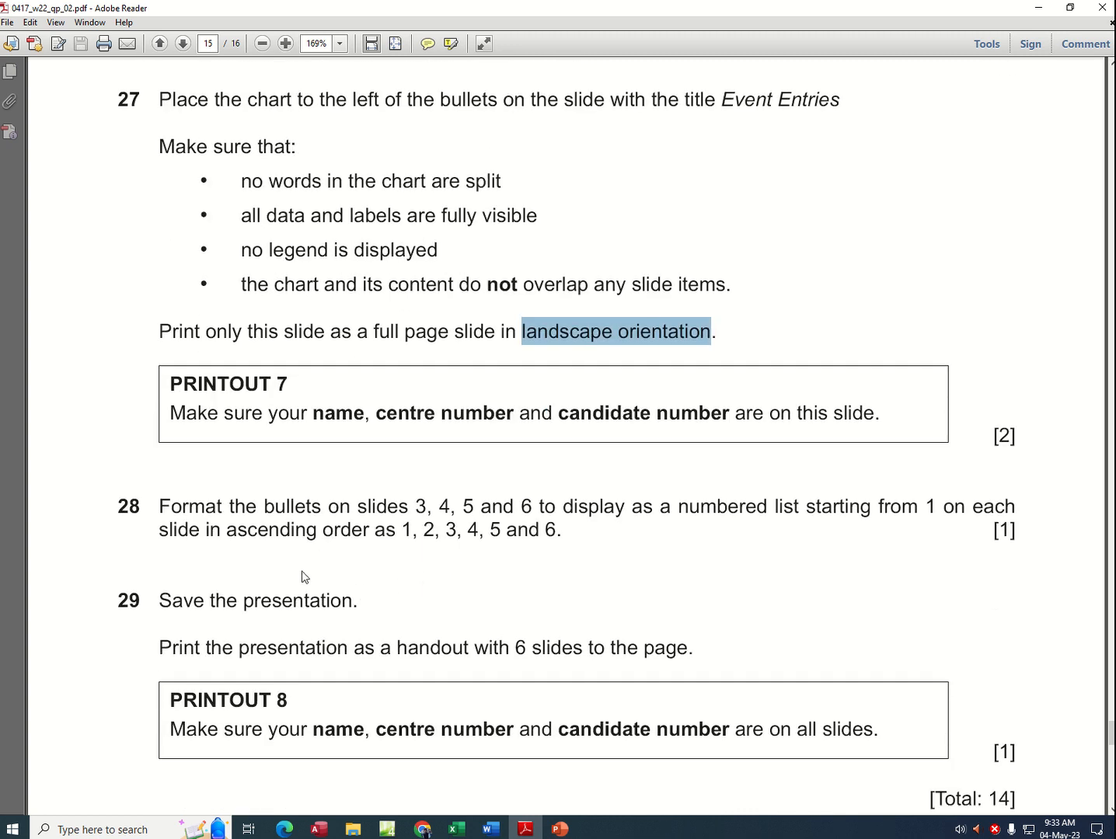
Step: Read in task 28 which slides need their bullets reformatted and in what list style
left_click_drag(189, 473, 419, 476)
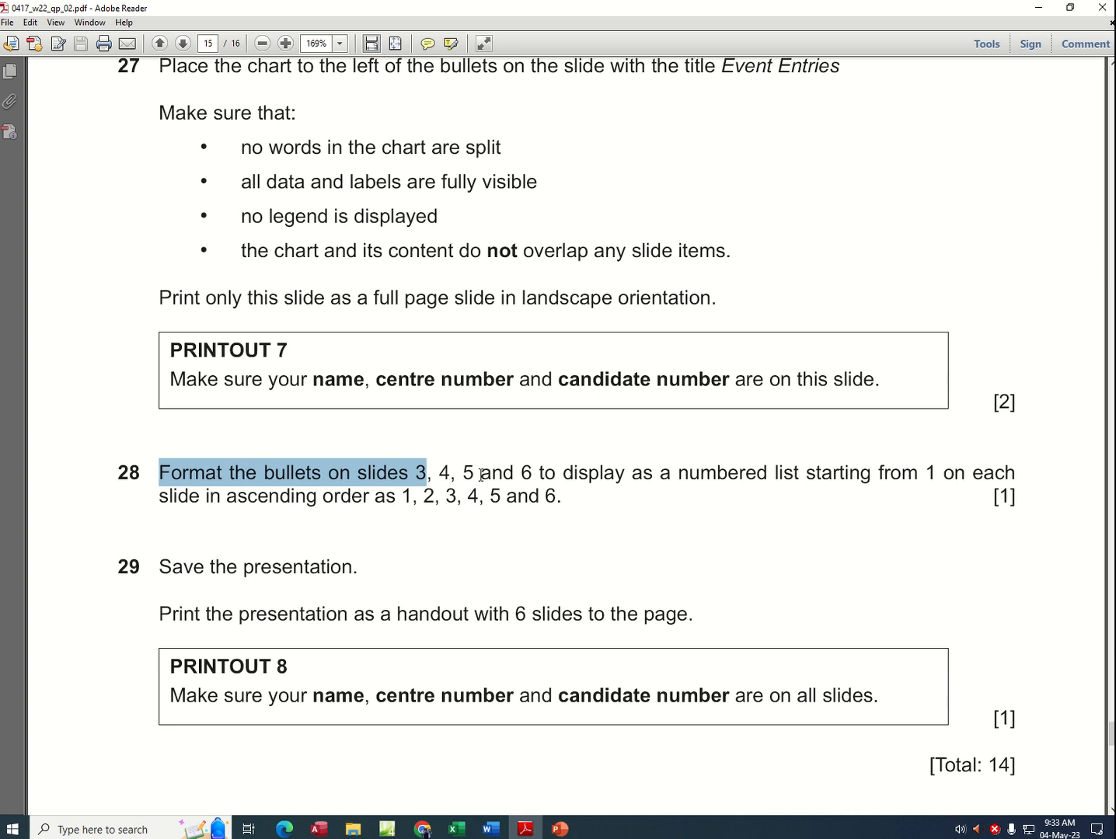
left_click(433, 488)
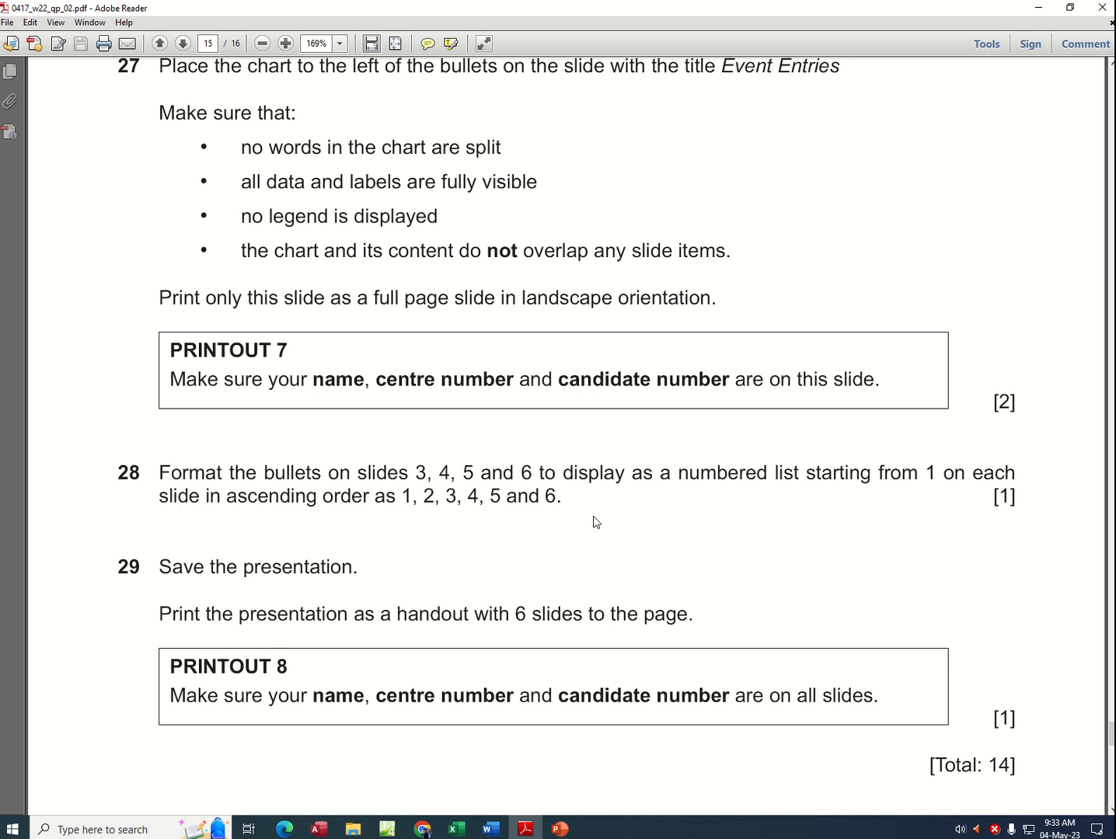
left_click_drag(415, 470, 526, 471)
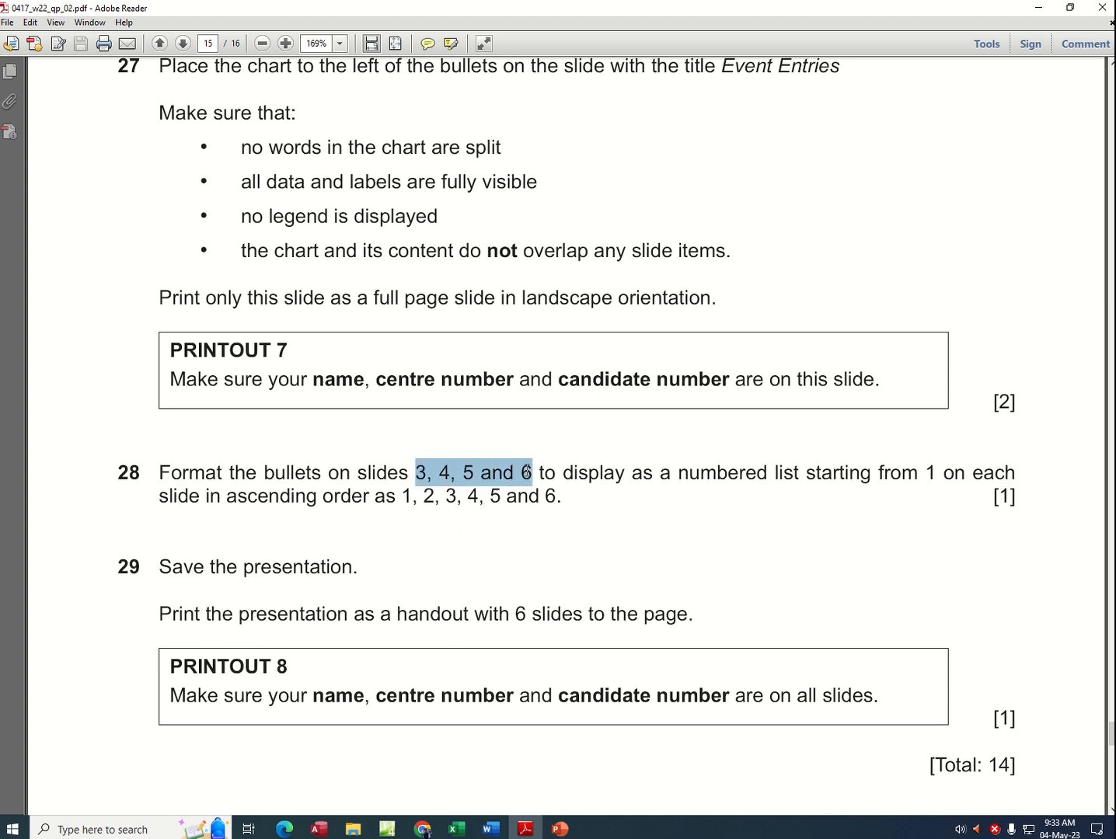
Step: Switch to PowerPoint and format all bullets on slide 3, Race 1 – Top Six Team Times, as a 1., 2., 3. numbered list
left_click(561, 829)
left_click(102, 352)
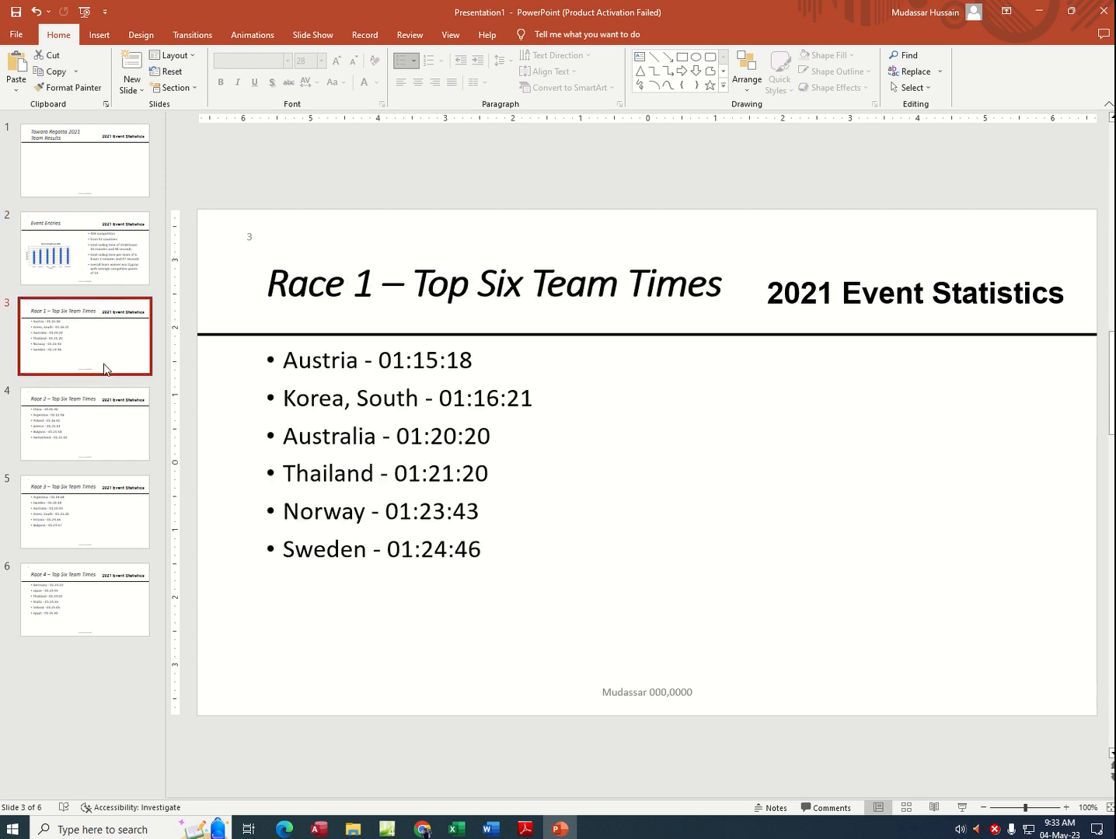
left_click(295, 383)
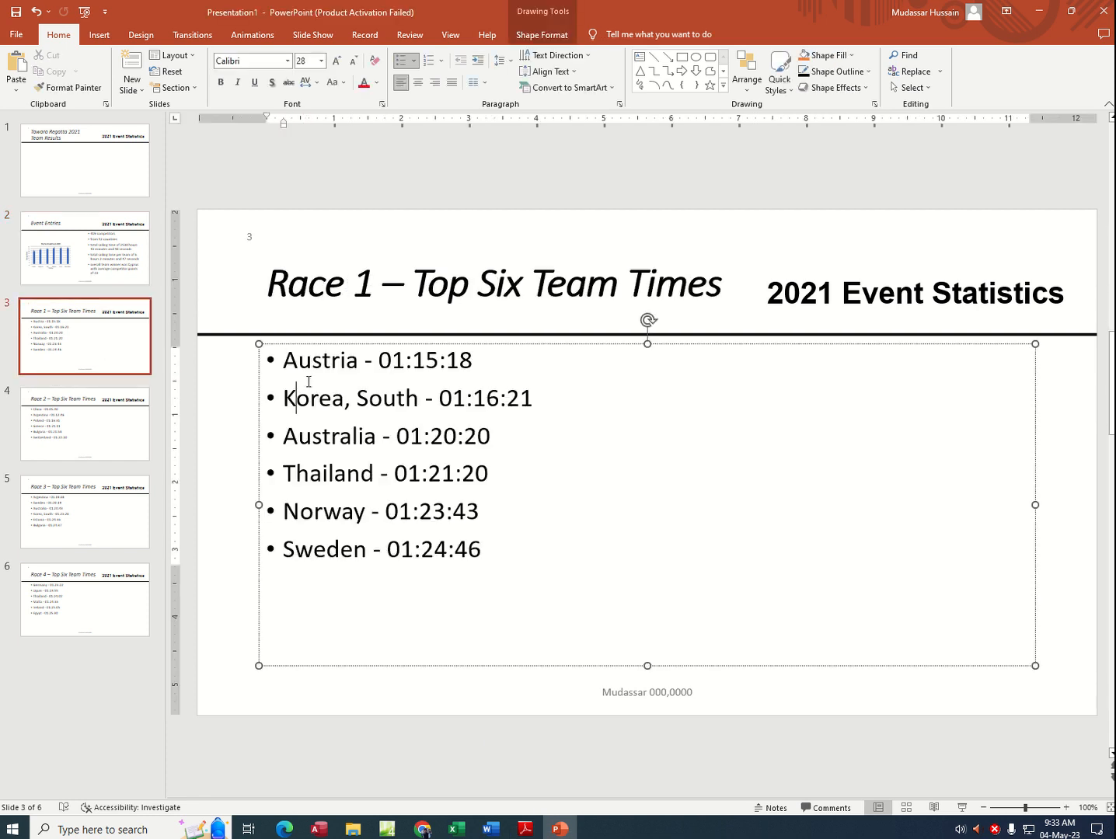
left_click(429, 61)
key("ctrl+z")
left_click(265, 343)
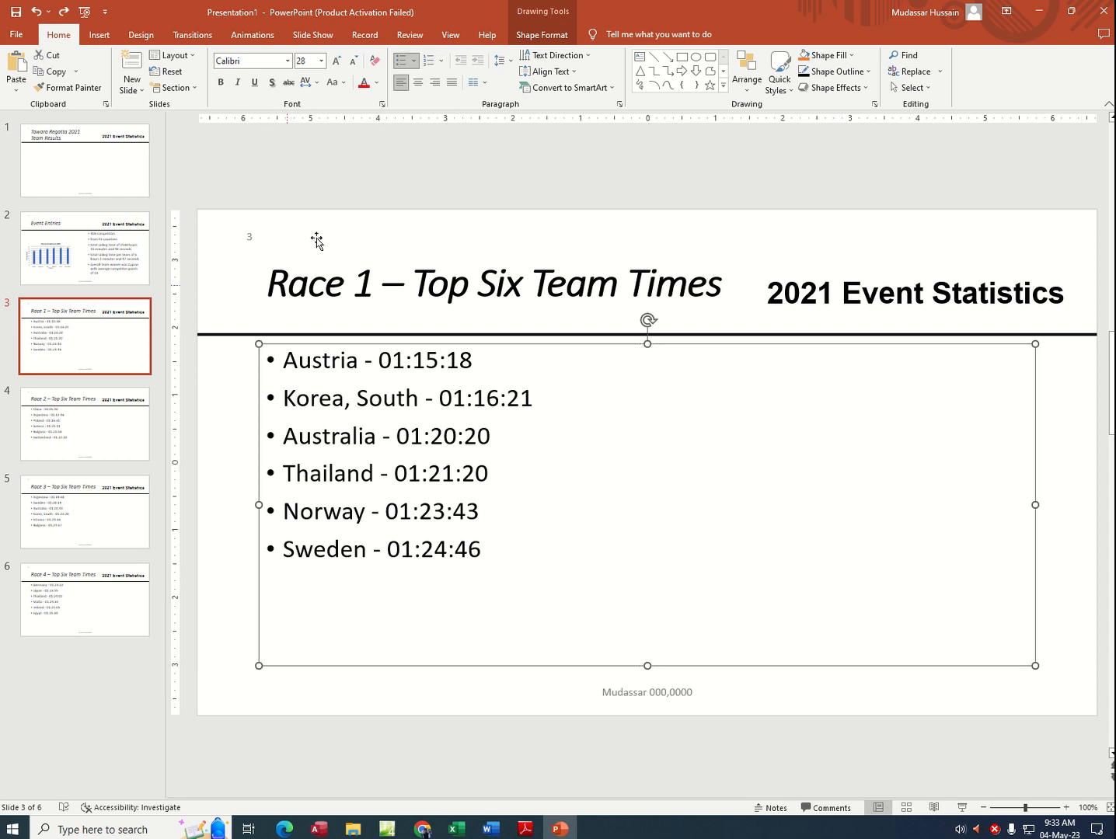
left_click(431, 67)
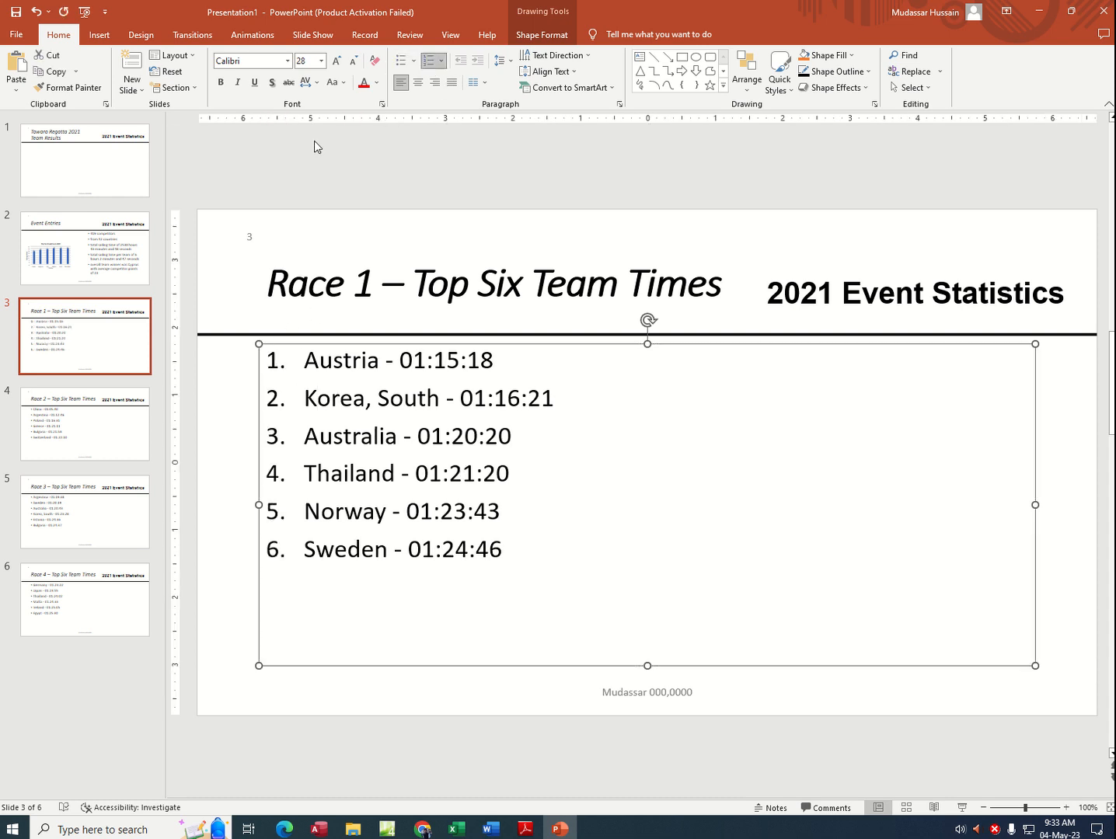
Step: Format all bullets on slide 4, Race 2 – Top Six Team Times, as a numbered list starting from 1
left_click(69, 423)
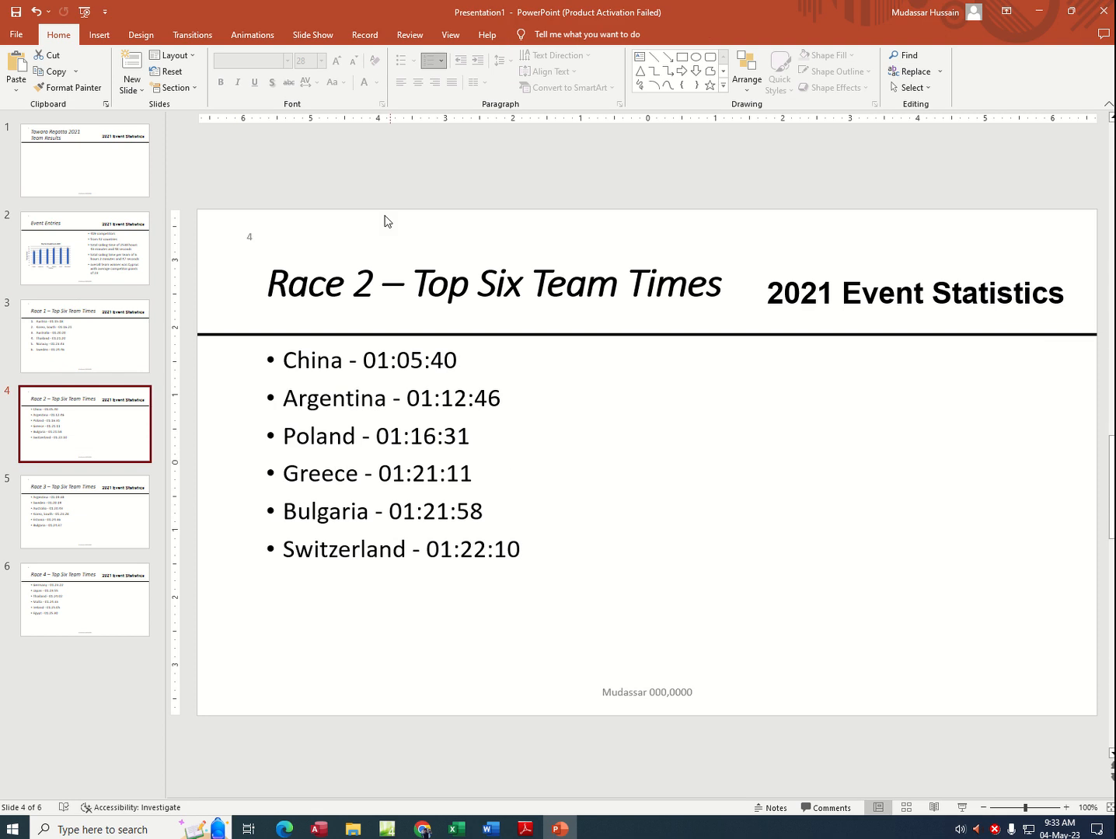
left_click(318, 380)
left_click(278, 343)
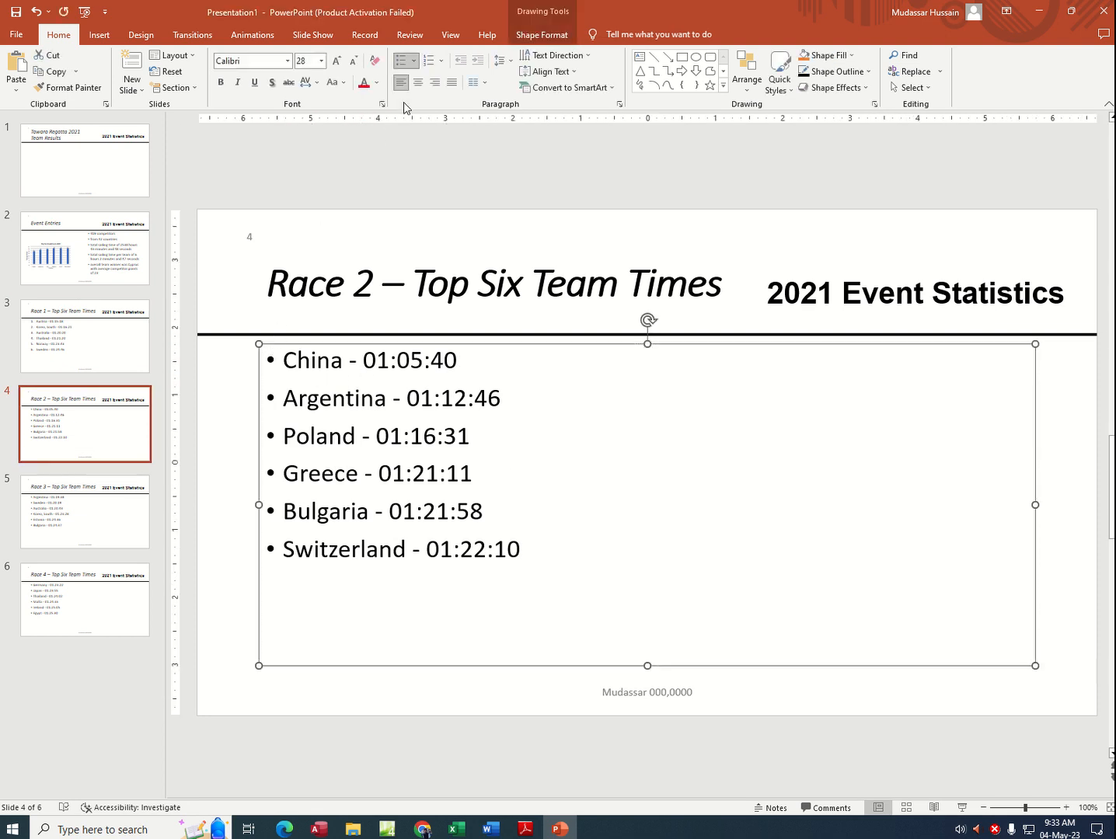
left_click(429, 61)
Step: Apply the 1., 2., 3. numbering style to the whole bullet list on slide 5, Race 3 – Top Six Team Times
left_click(101, 507)
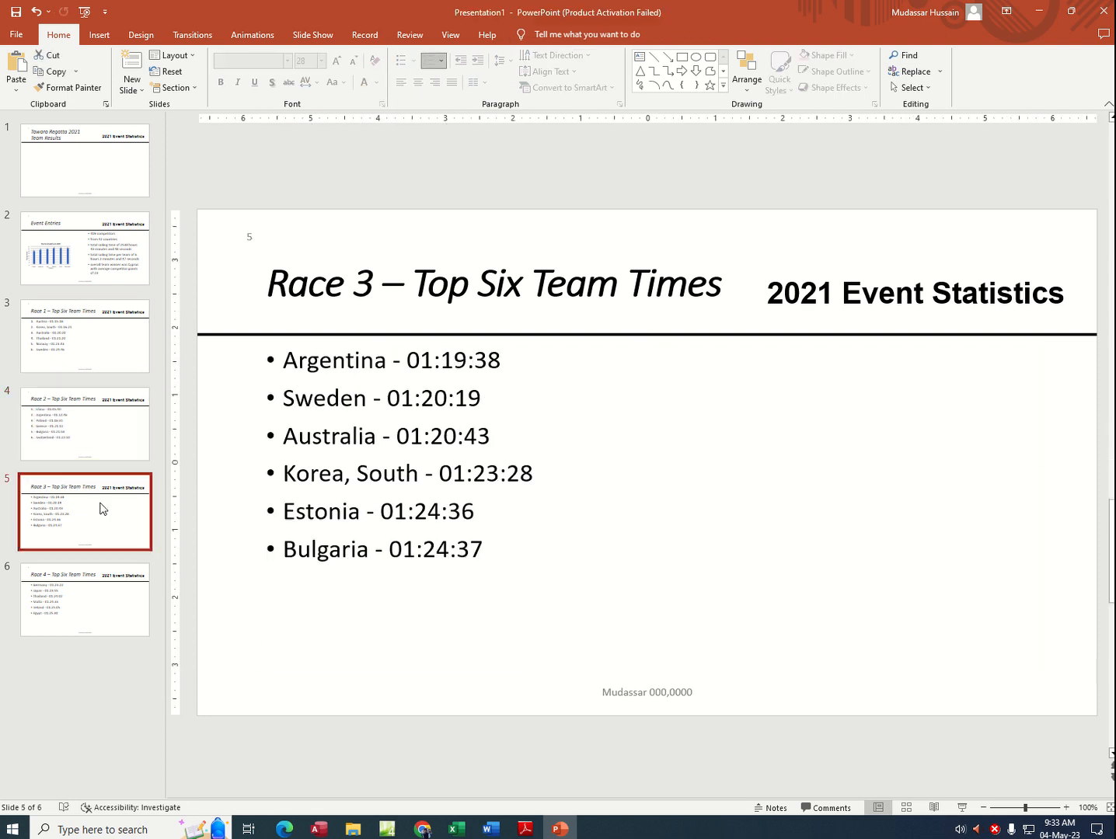
left_click(306, 360)
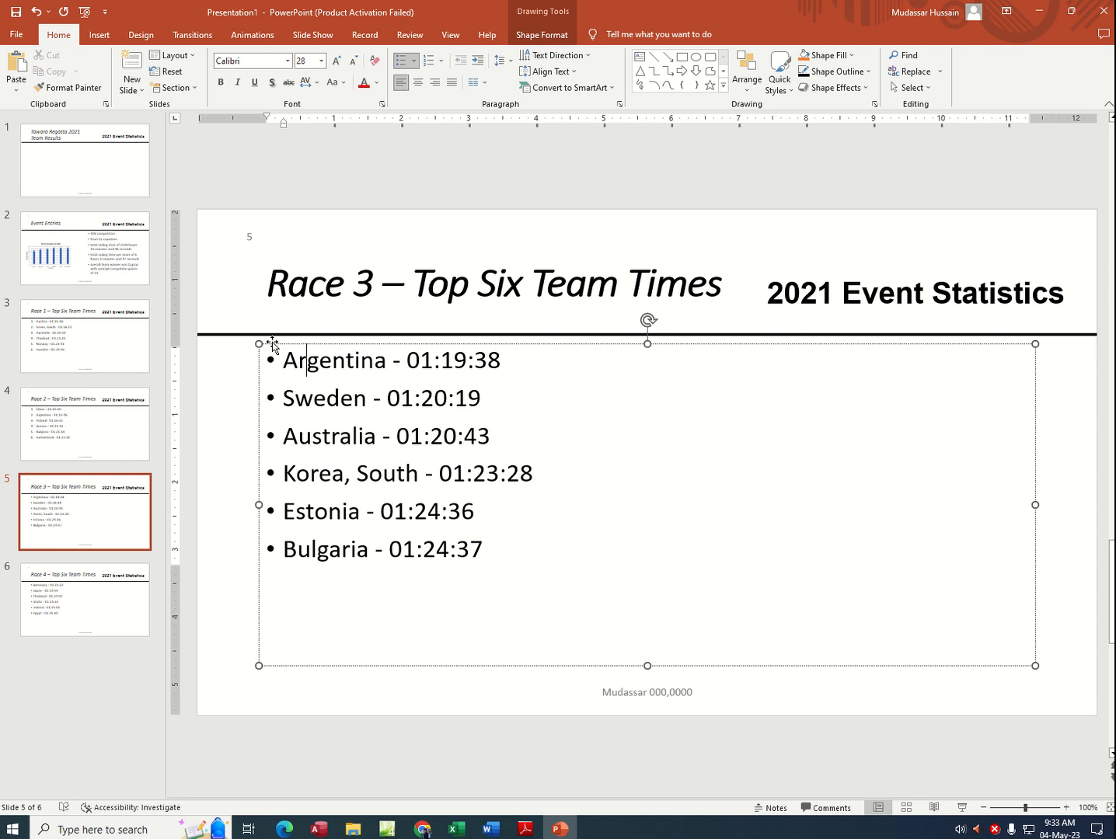
left_click(266, 343)
left_click(442, 62)
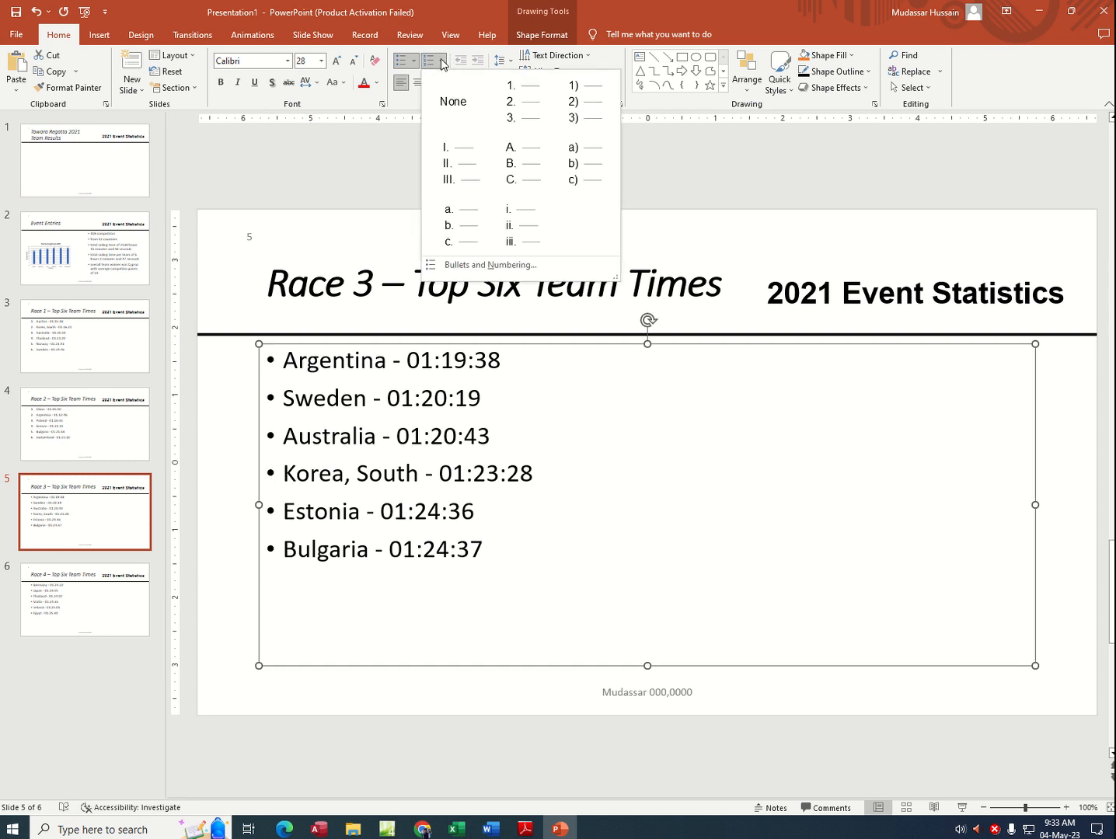
left_click(530, 107)
Step: Convert the entire bullet list on slide 6, Race 4 – Top Six Team Times, to a numbered list starting from 1
left_click(70, 584)
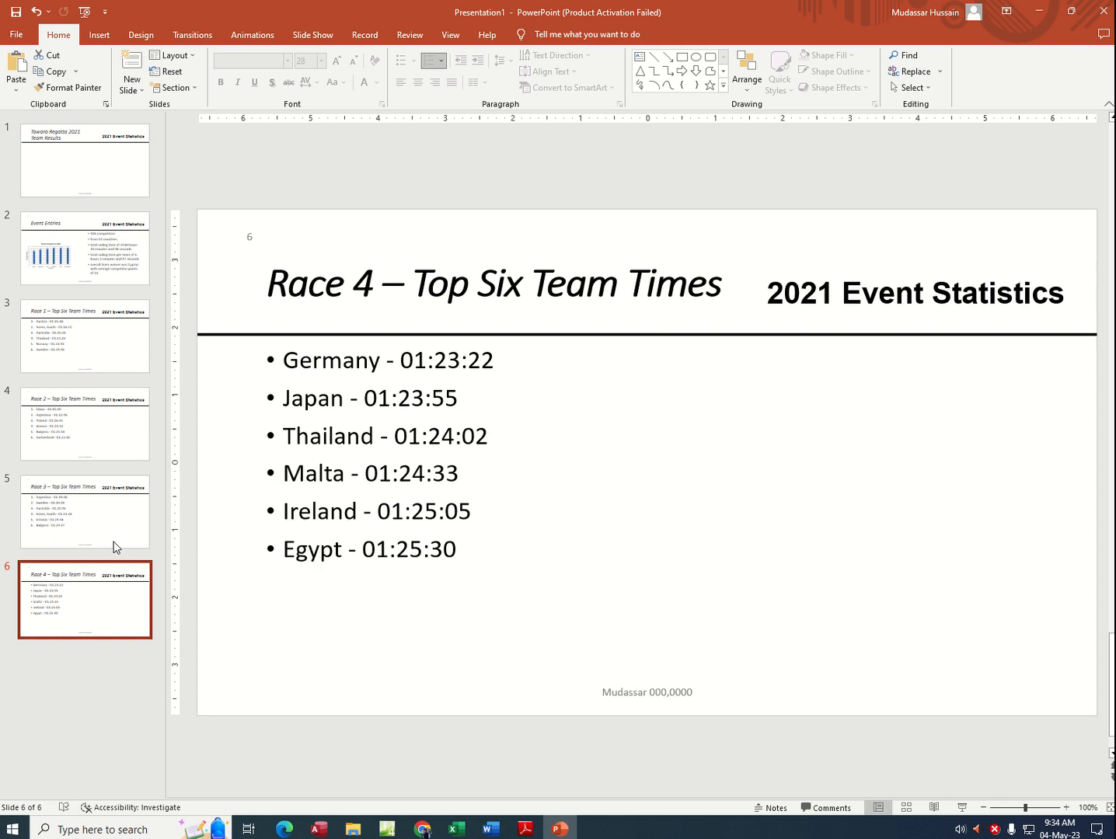
left_click(354, 366)
left_click(278, 344)
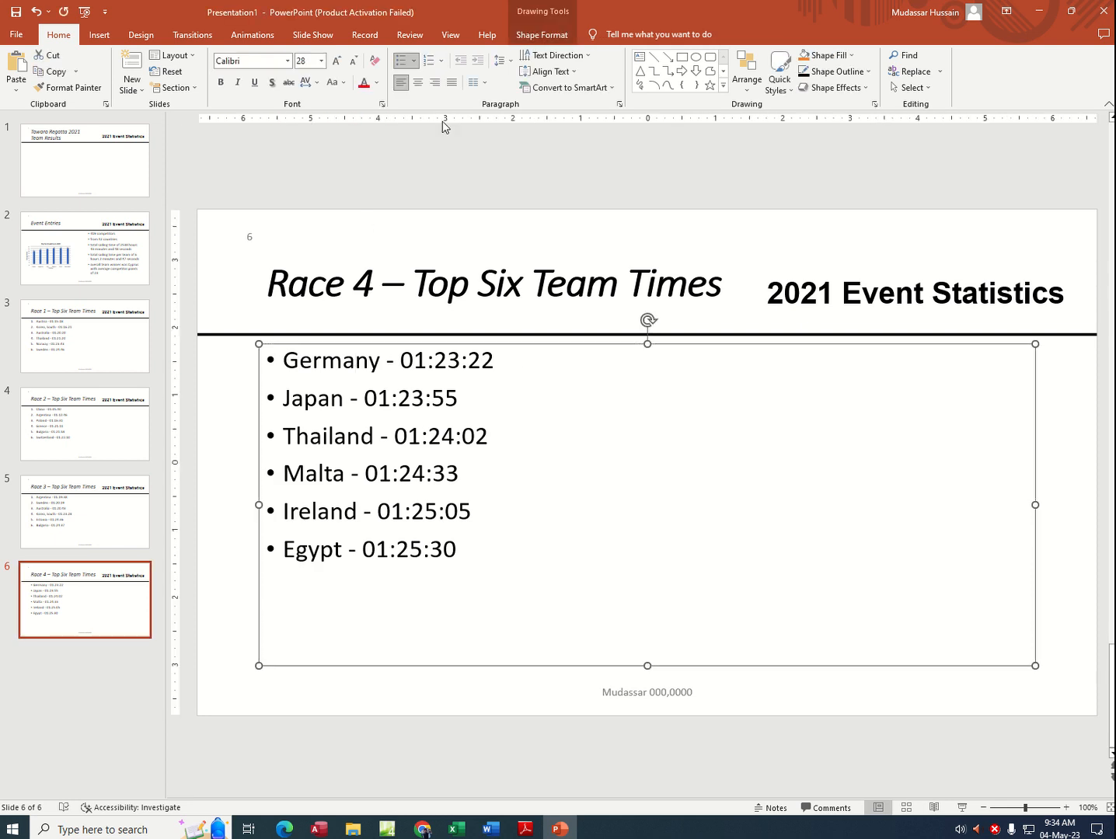
left_click(427, 60)
left_click(341, 705)
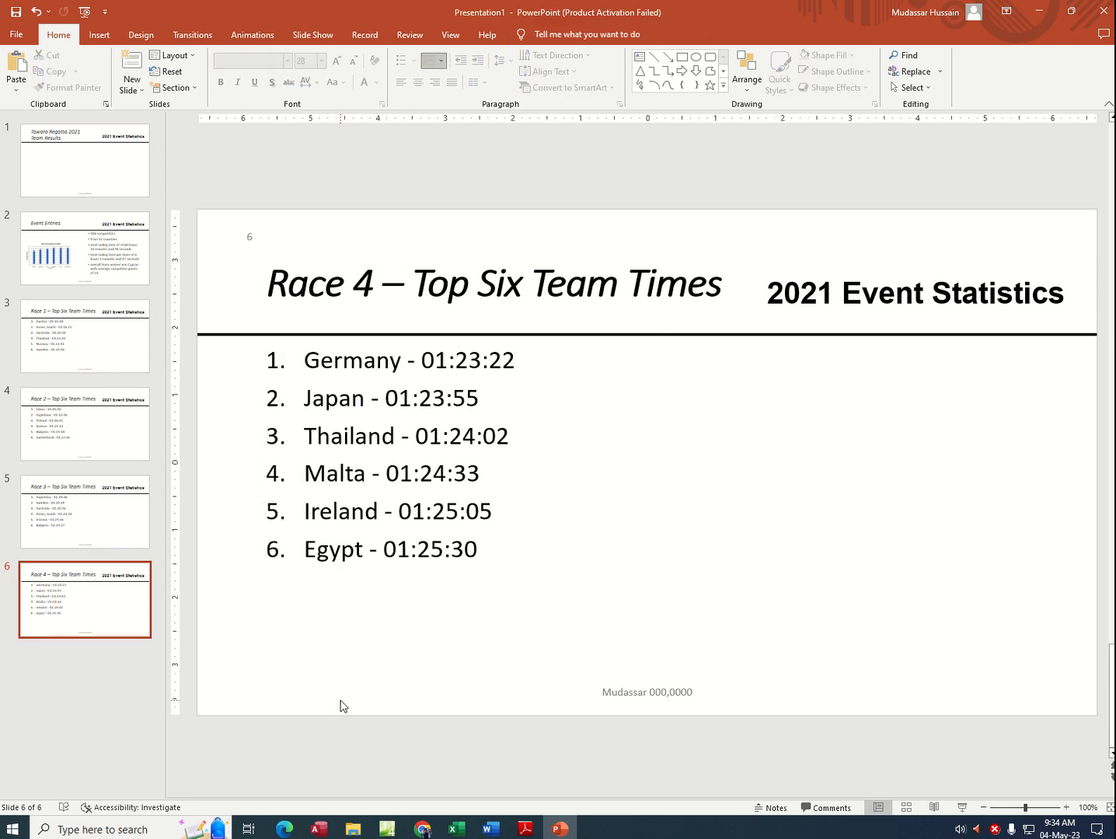
Step: Switch to the exam PDF and read task 29's instructions for saving and printing the presentation
left_click(526, 829)
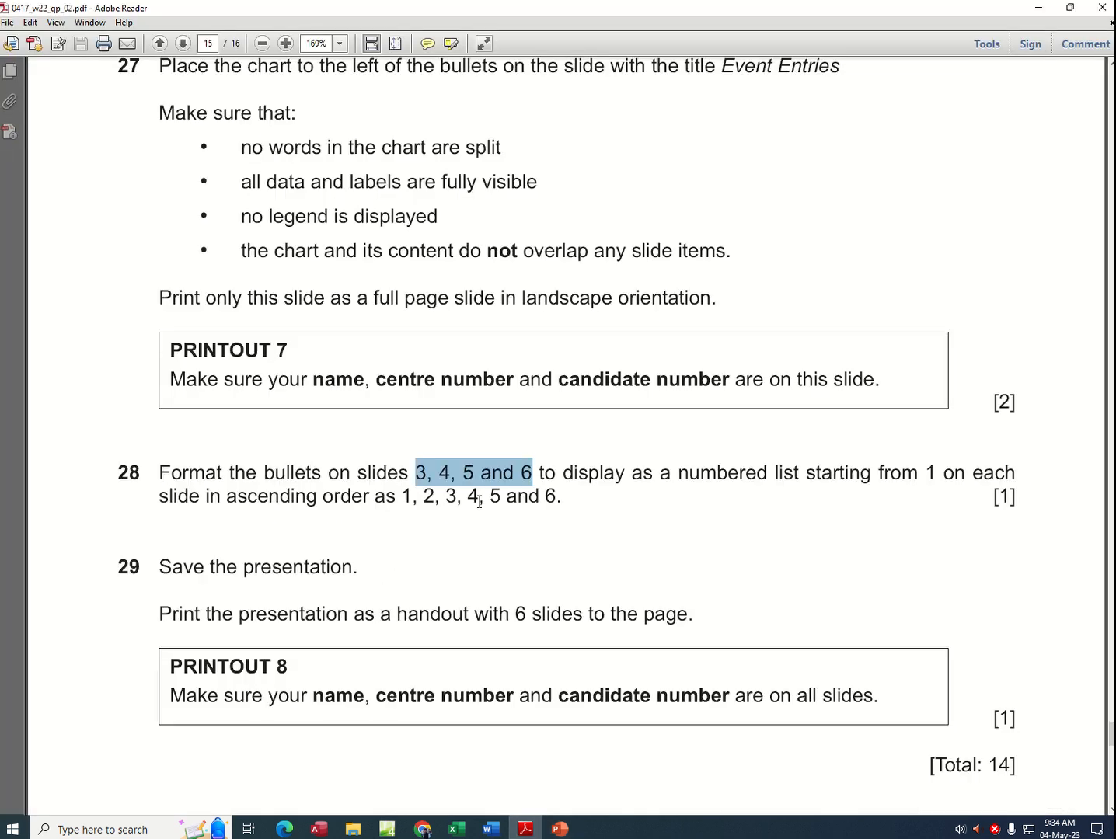
left_click_drag(210, 571, 323, 583)
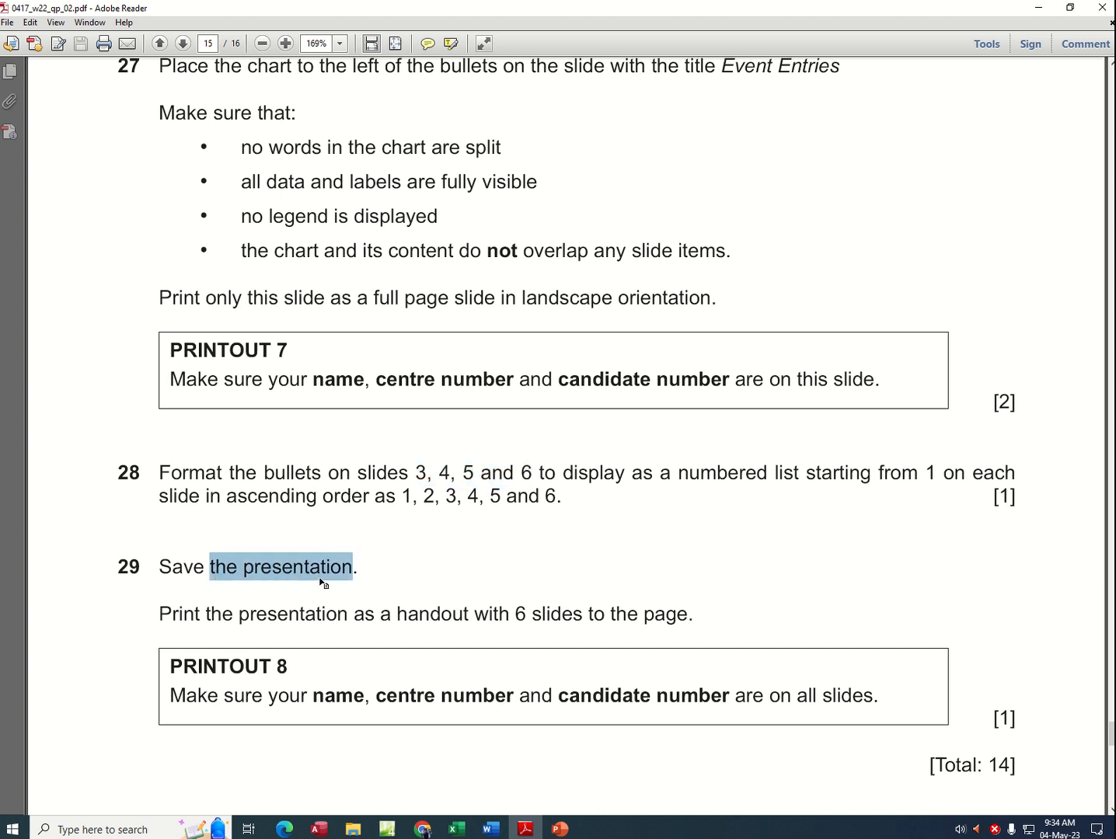
left_click_drag(166, 622, 306, 632)
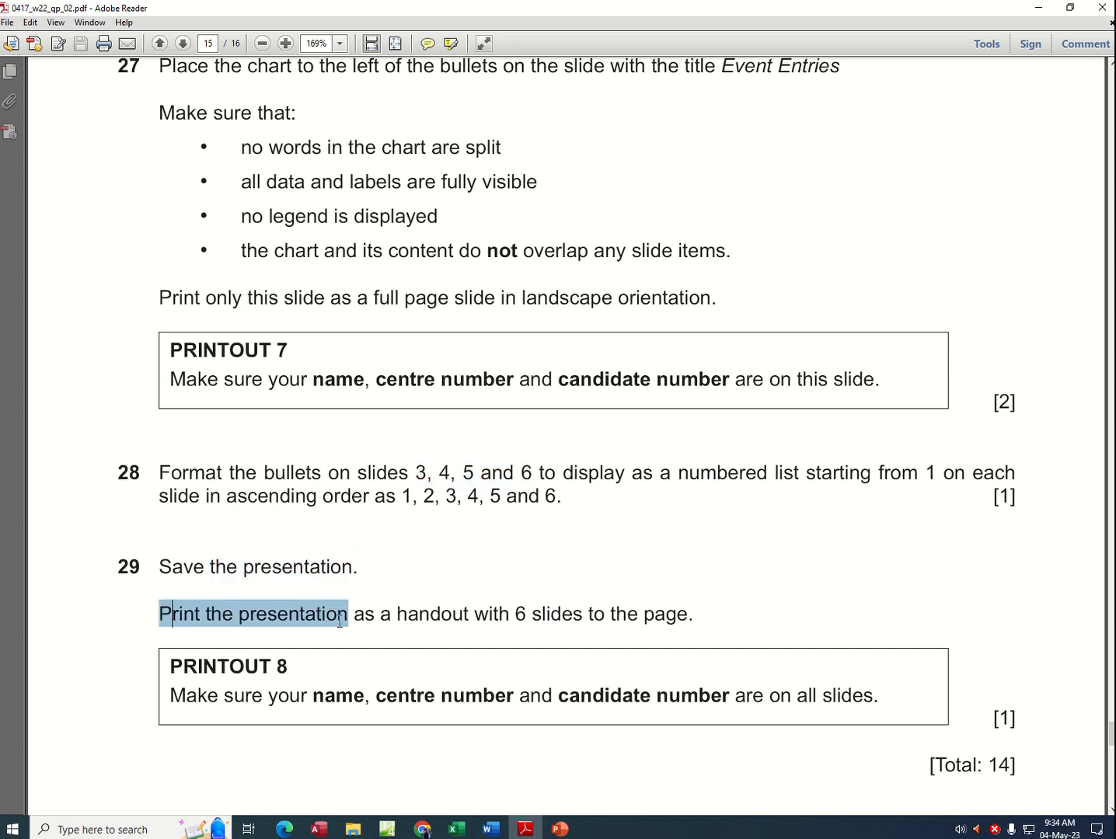
left_click(553, 626)
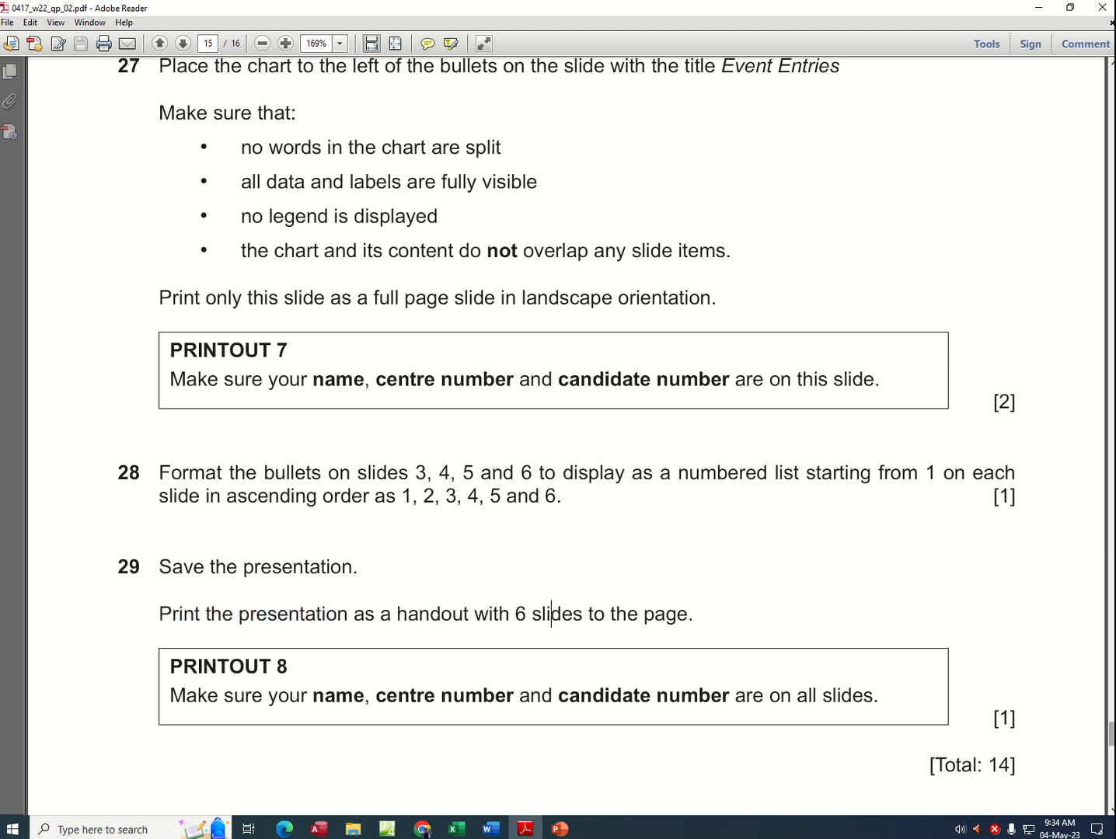
Step: Reread the Task 6 introduction on page 14 for the slide layout and formatting requirement, and switch back to PowerPoint
left_click_drag(1112, 734, 1113, 671)
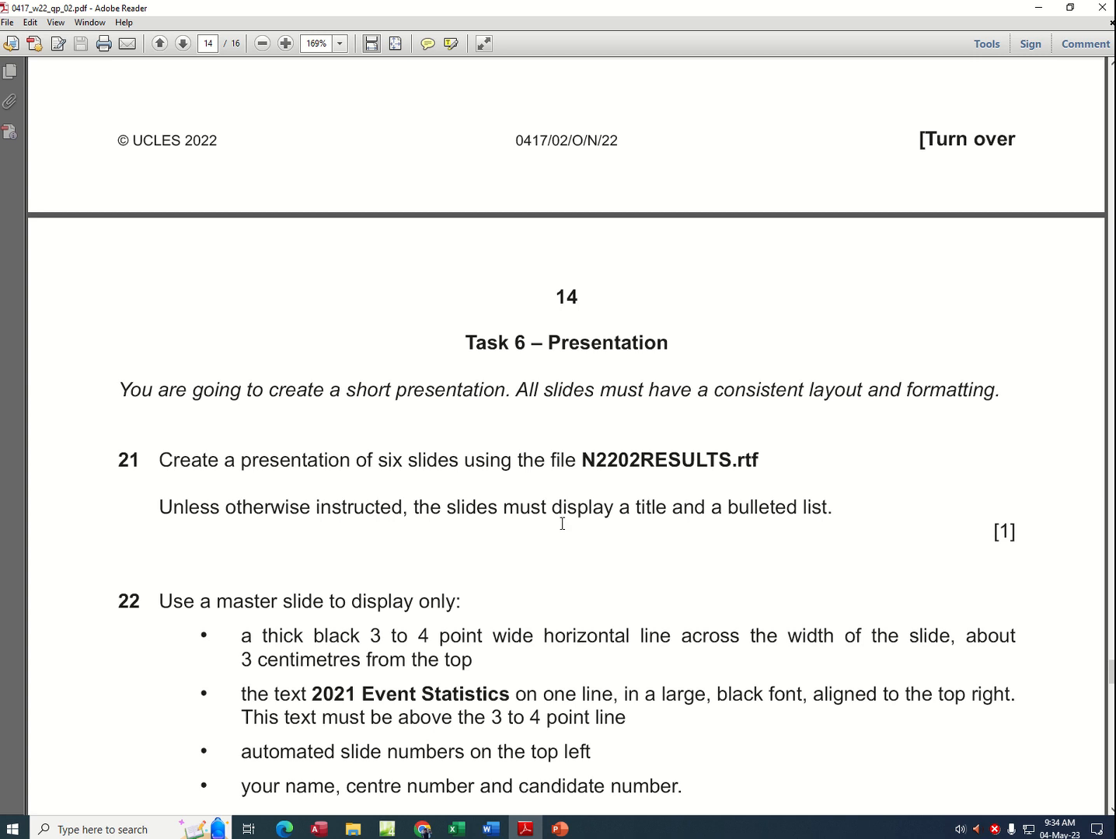
left_click_drag(534, 380, 995, 391)
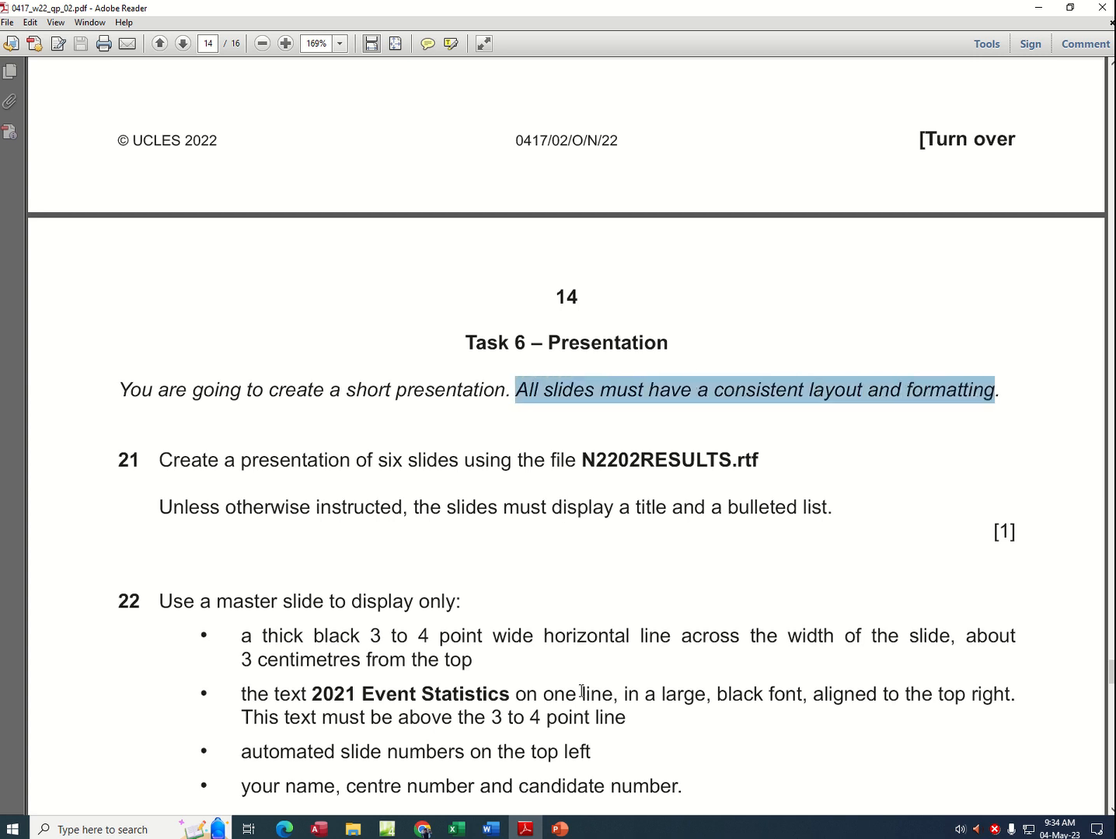
left_click(564, 827)
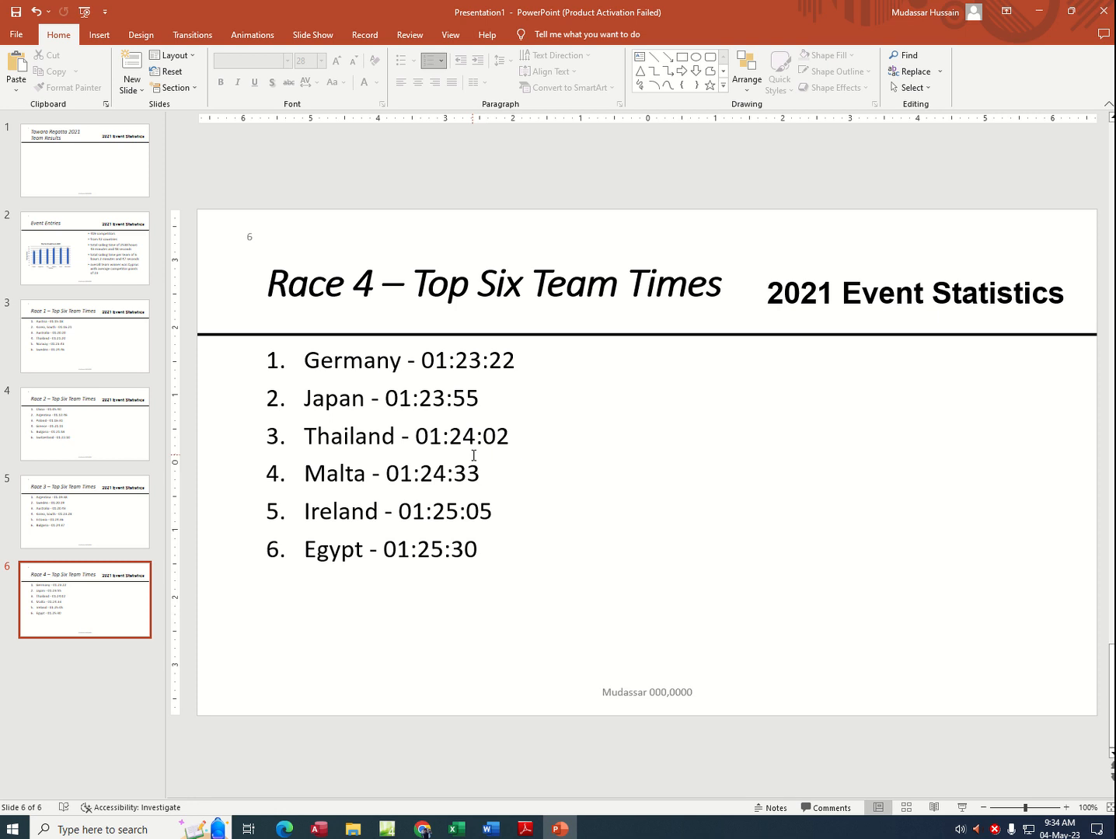